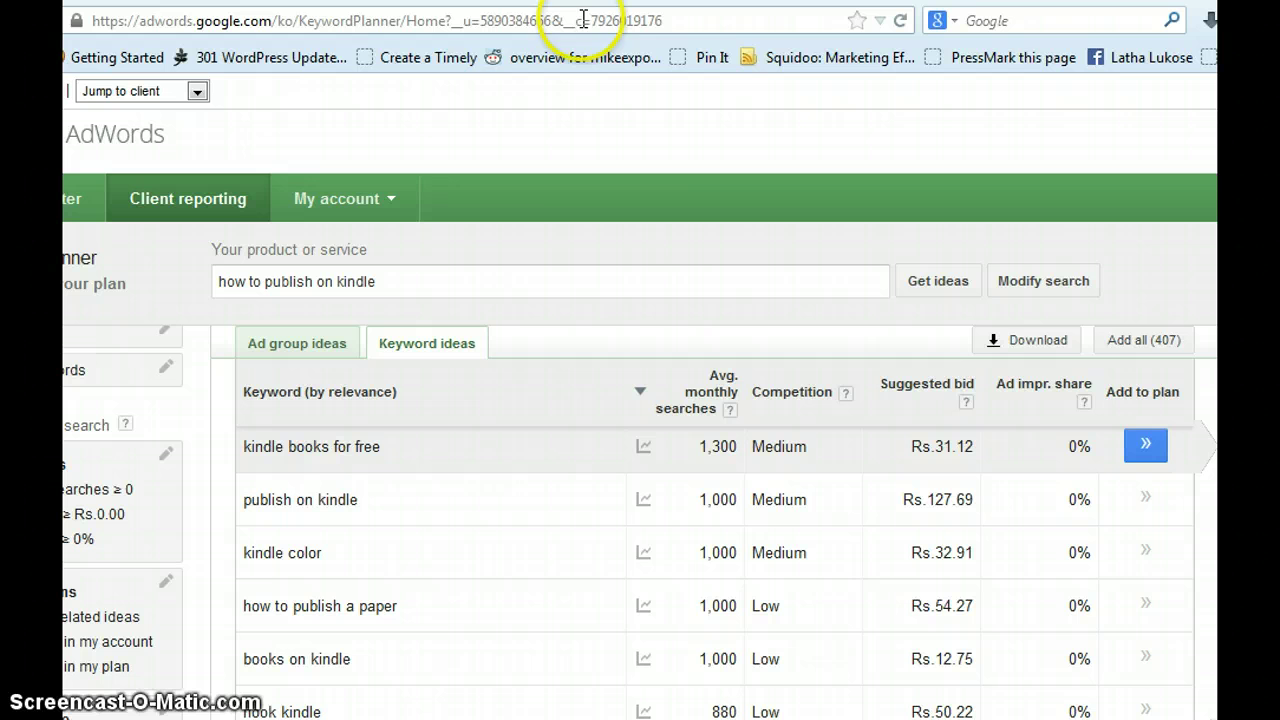
List the 407 keyword ideas for 'how to publish on kindle' with monthly searches, competition and bids.
left_click(998, 28)
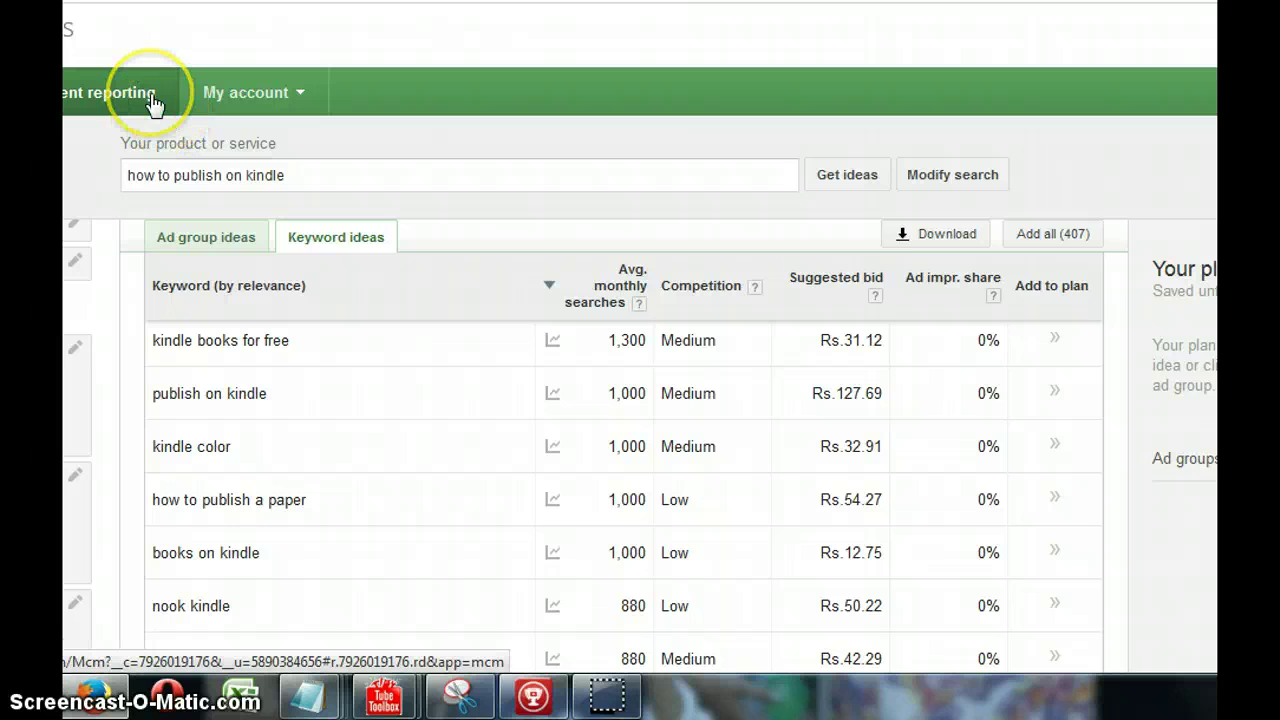
Refresh the ideas to show 'how to publish on kindle' at 720 searches, Medium competition, Rs.112.32 bid.
left_click(752, 182)
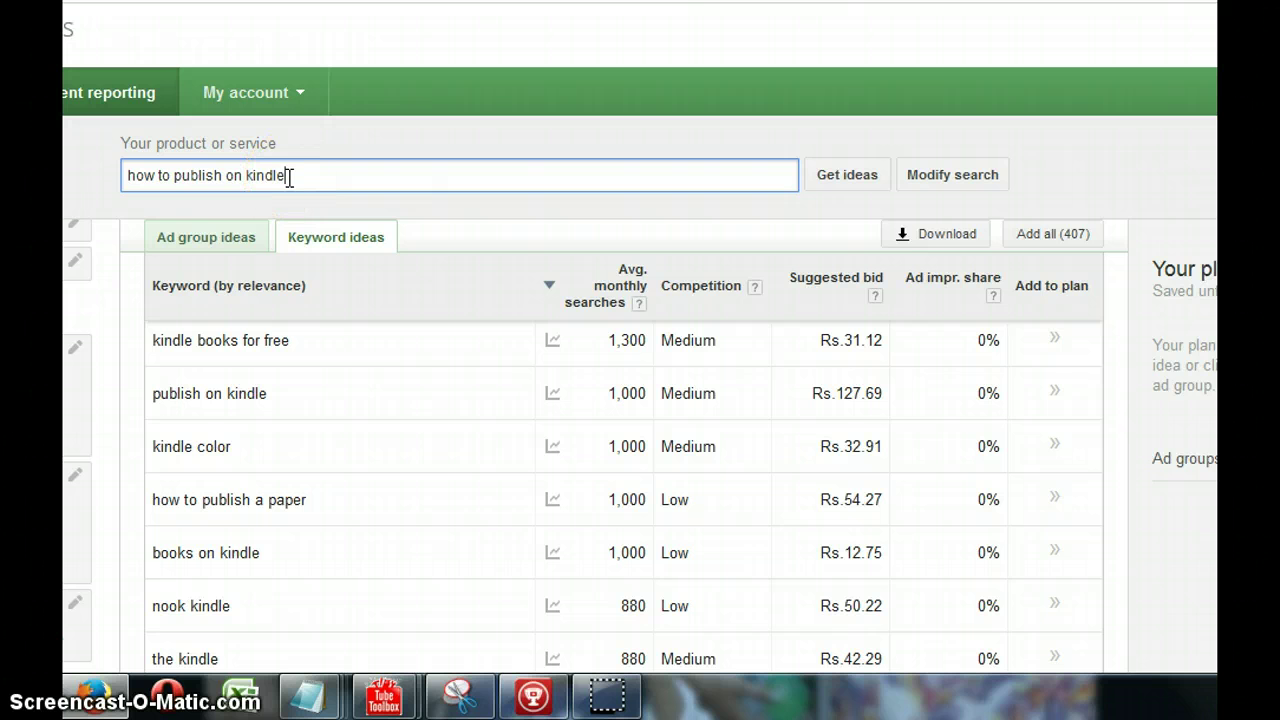
scroll(471, 571, "up", 4)
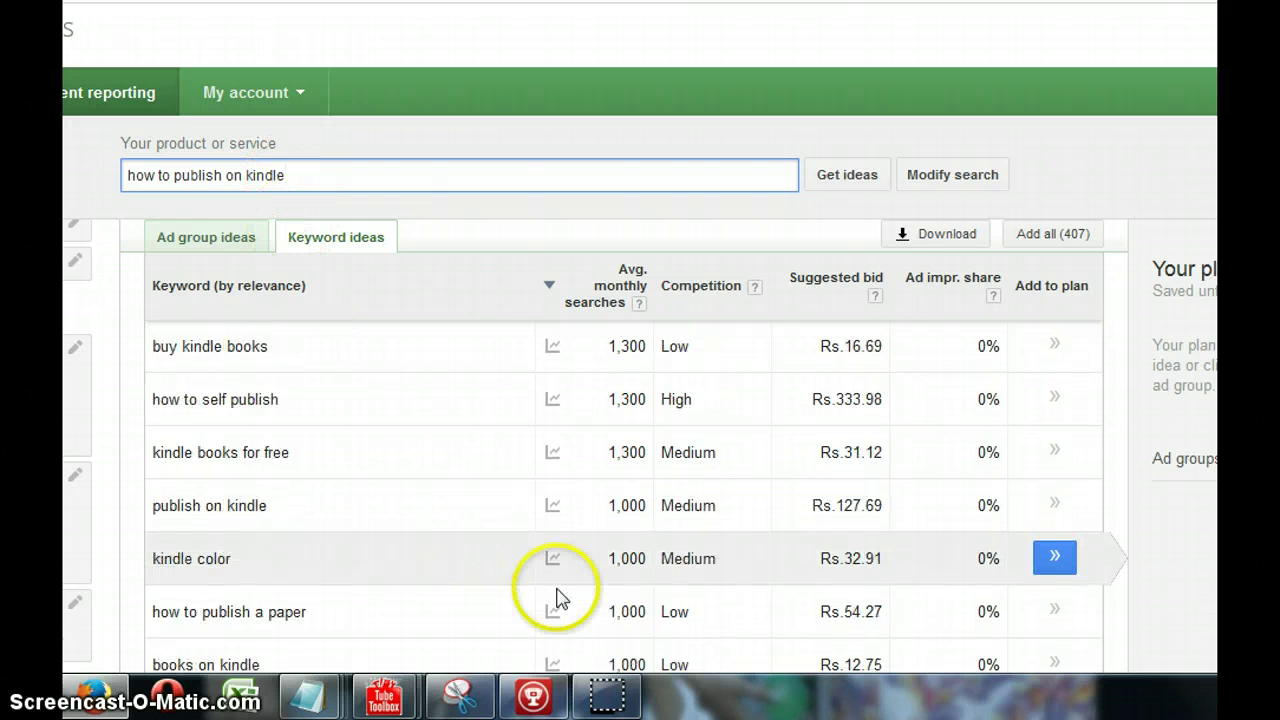
scroll(588, 598, "up", 2)
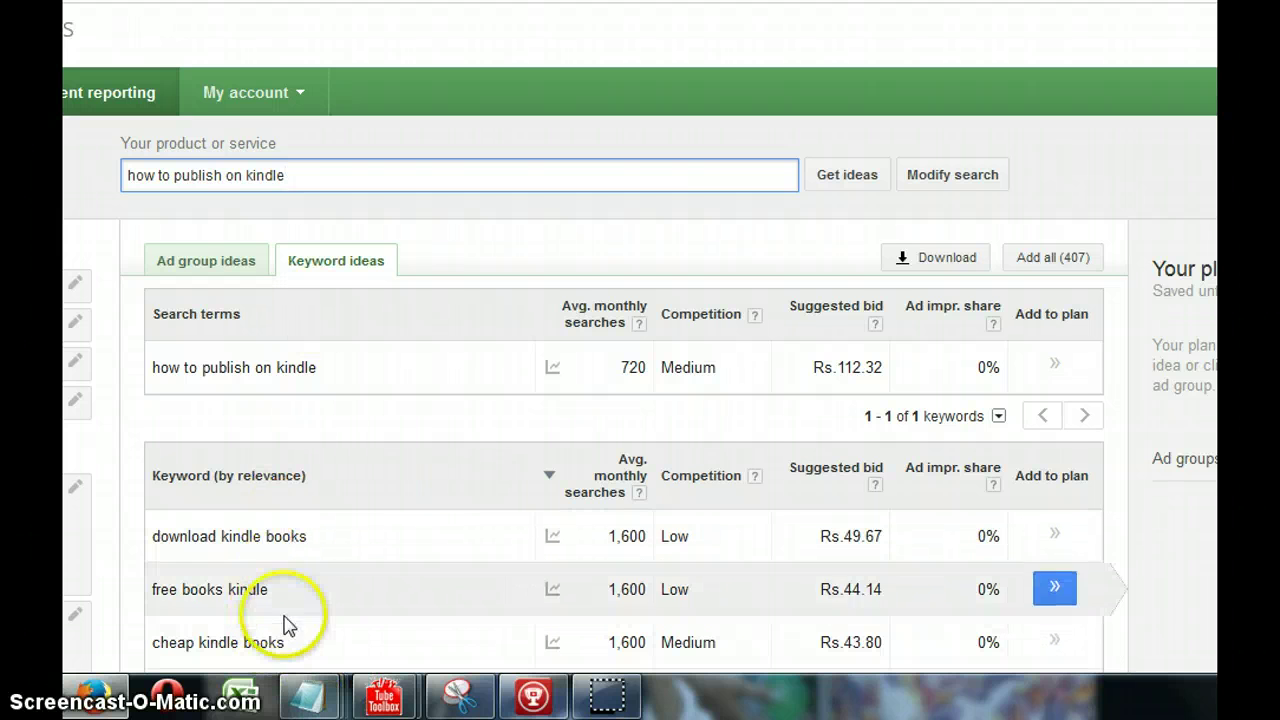
left_click(308, 695)
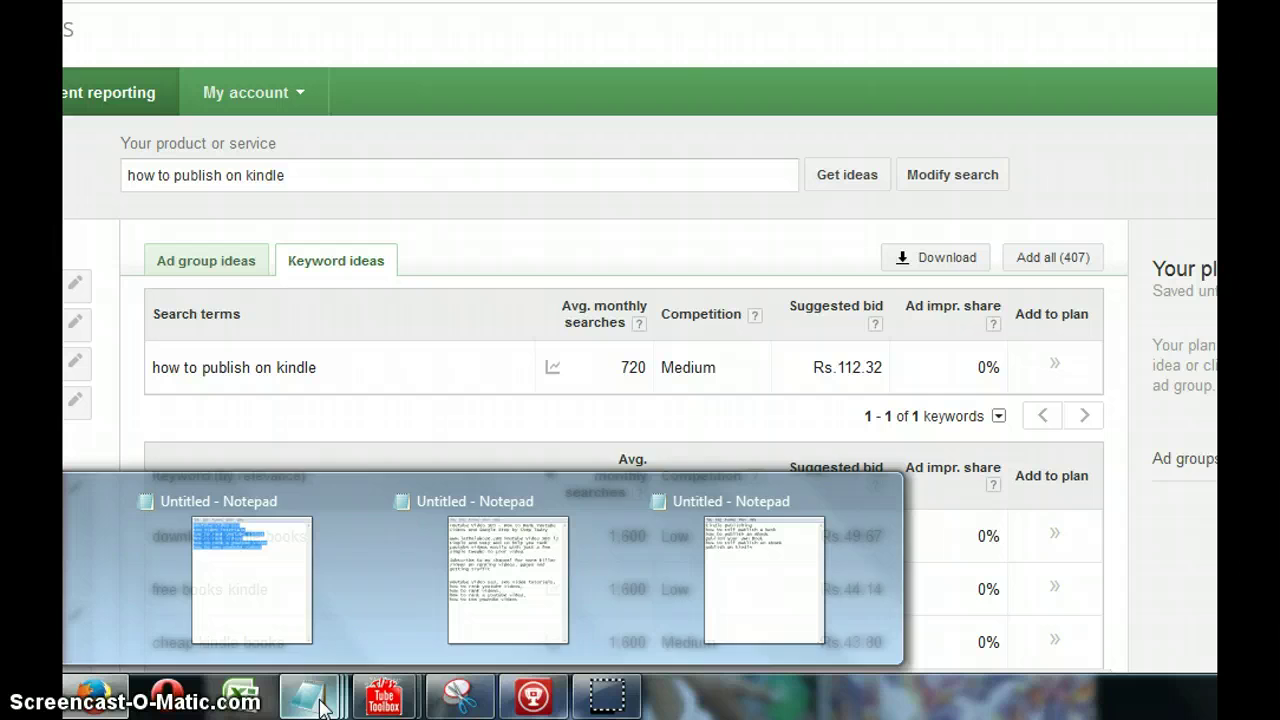
Add an empty line after 'publish on kindle' in the kindle keyword Notepad, then return to TubeRank Jeet.
left_click(749, 585)
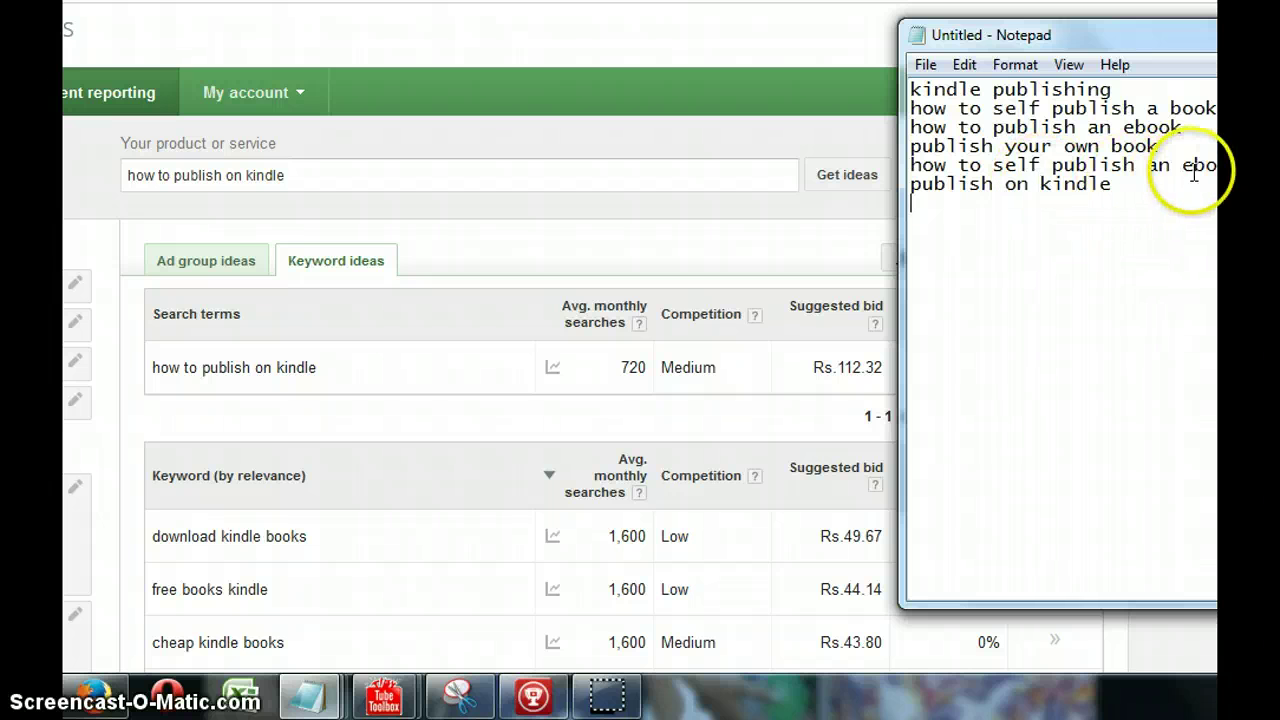
left_click(1098, 198)
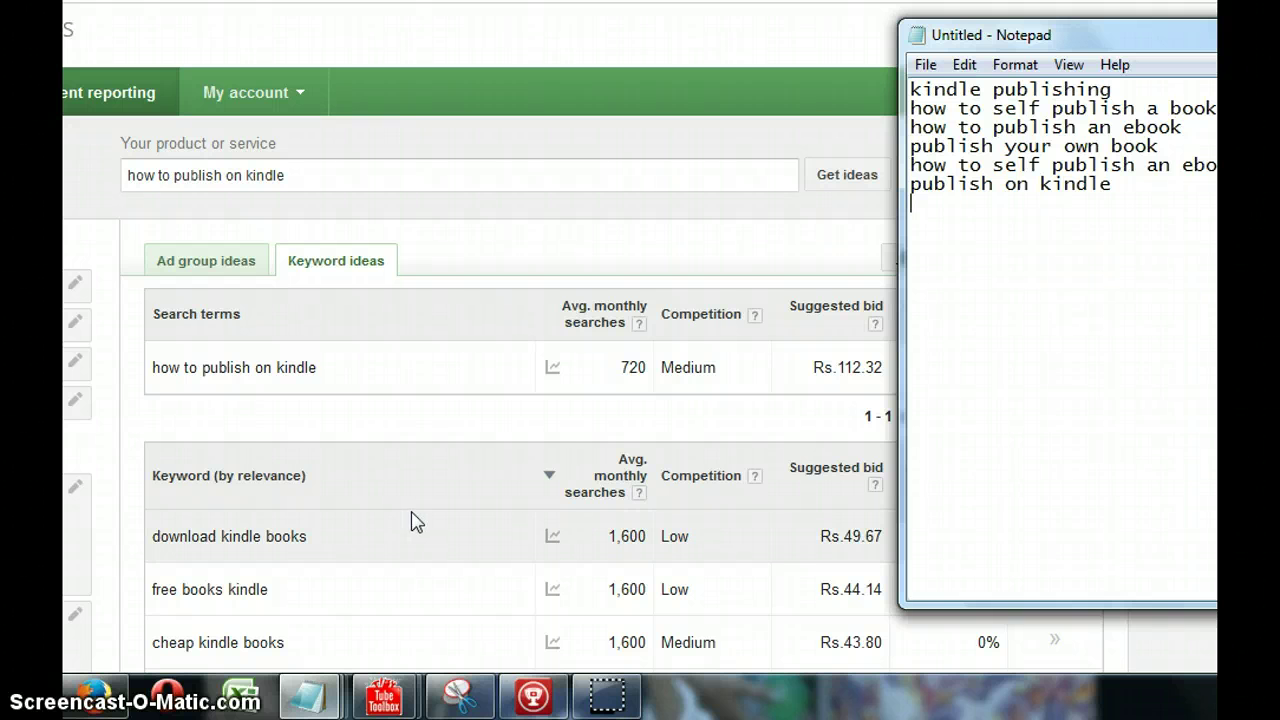
left_click(1095, 224)
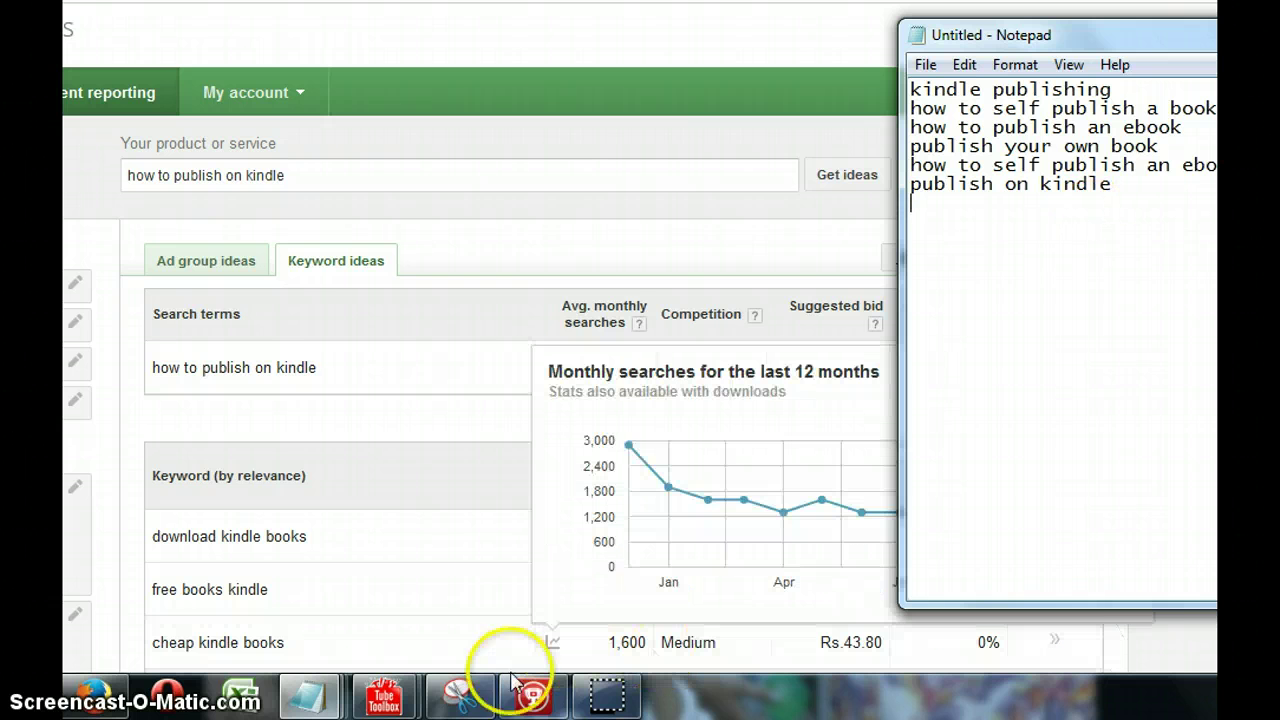
left_click(533, 697)
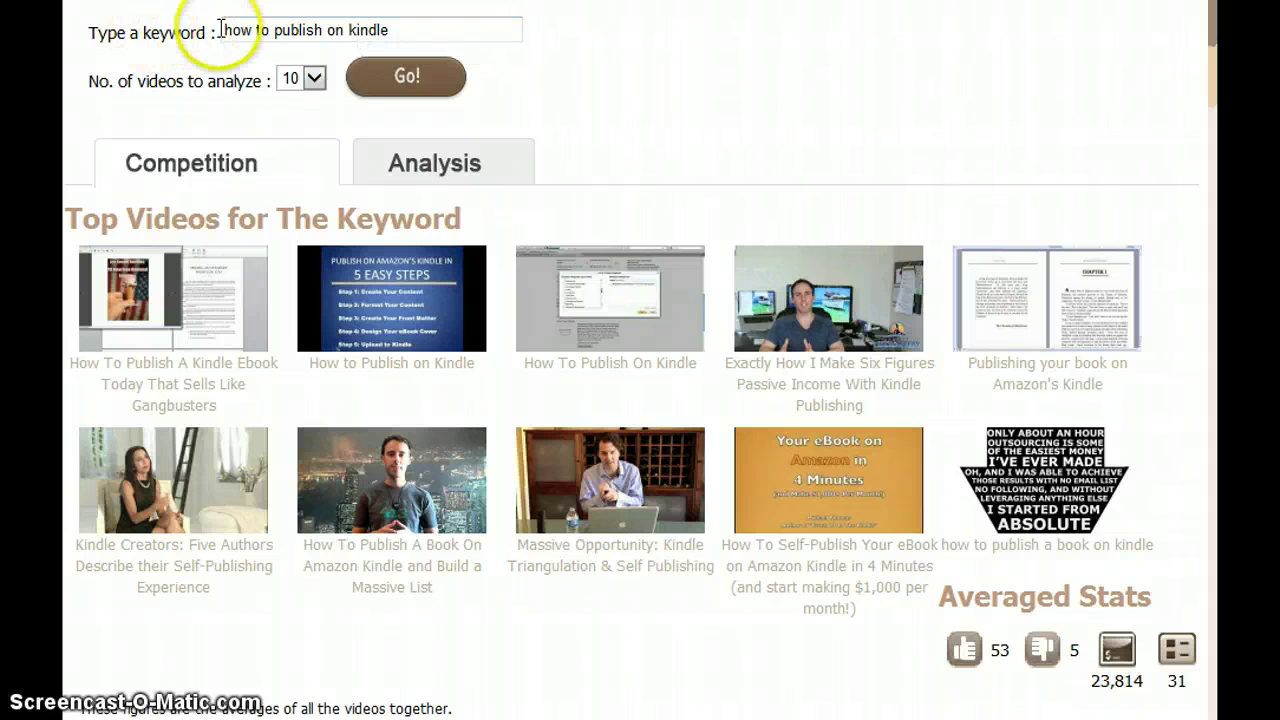
left_click(314, 78)
left_click(300, 157)
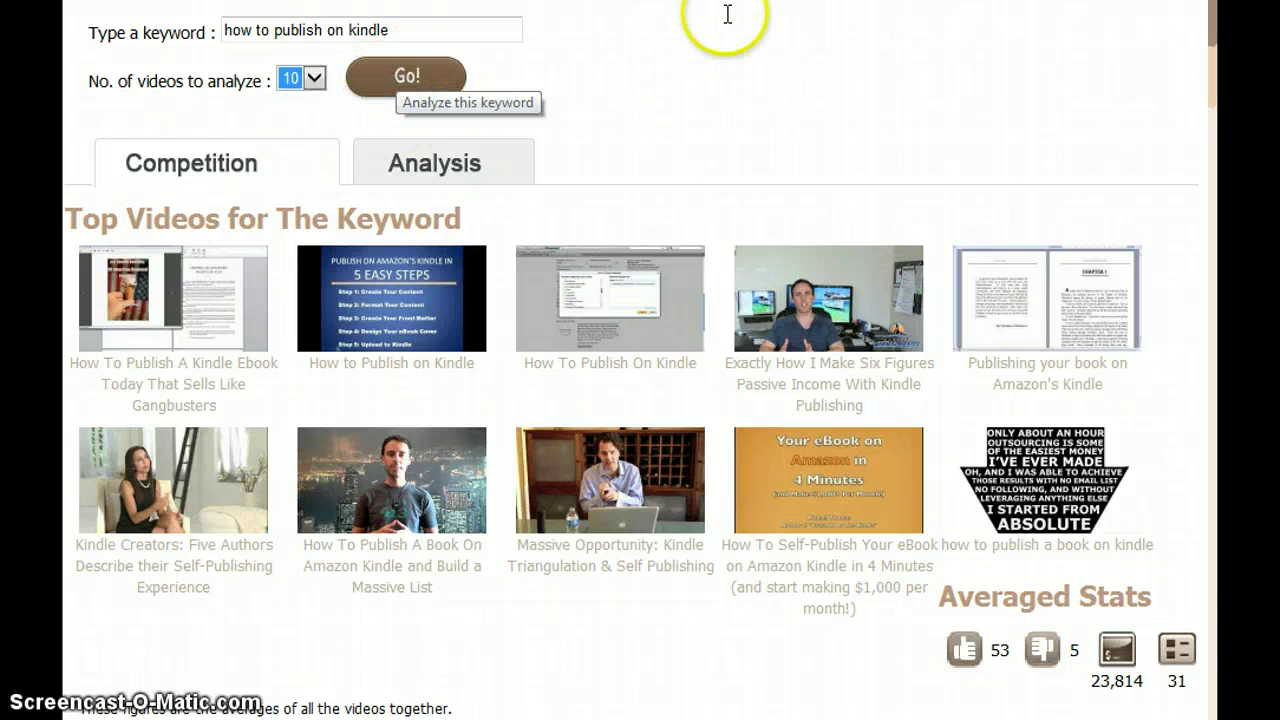
scroll(707, 24, "down", 1)
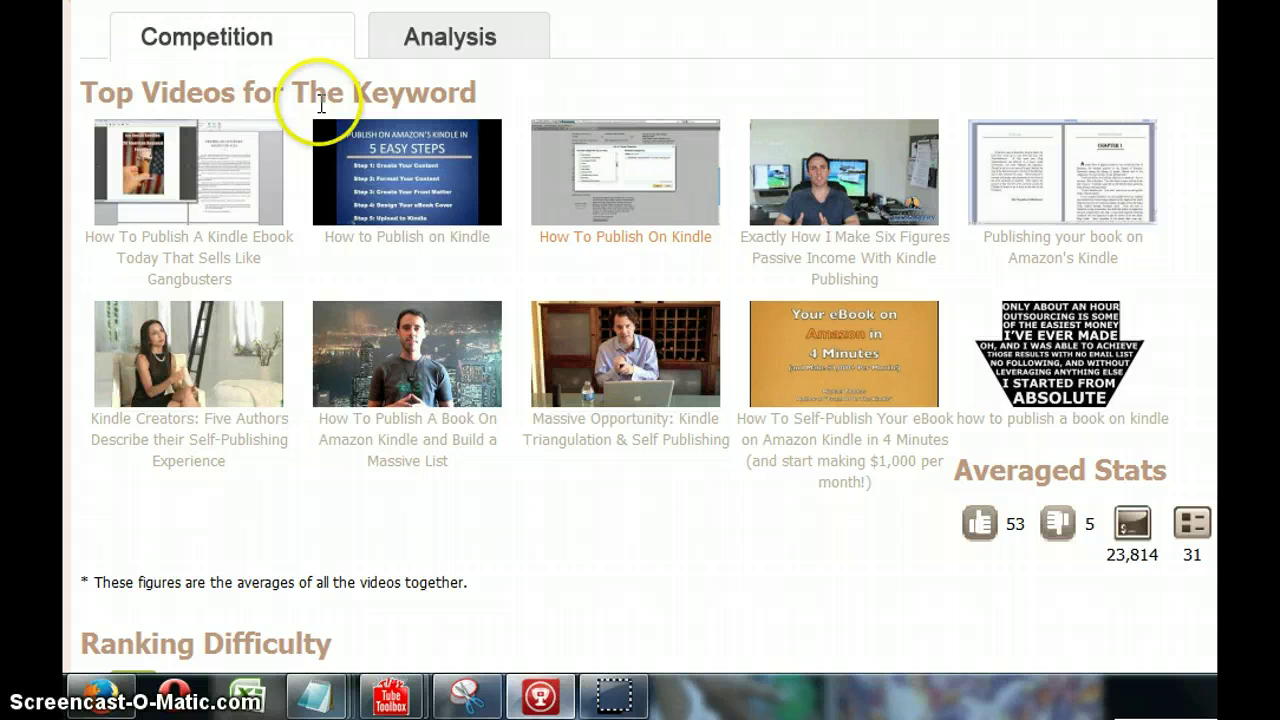
scroll(729, 560, "down", 1)
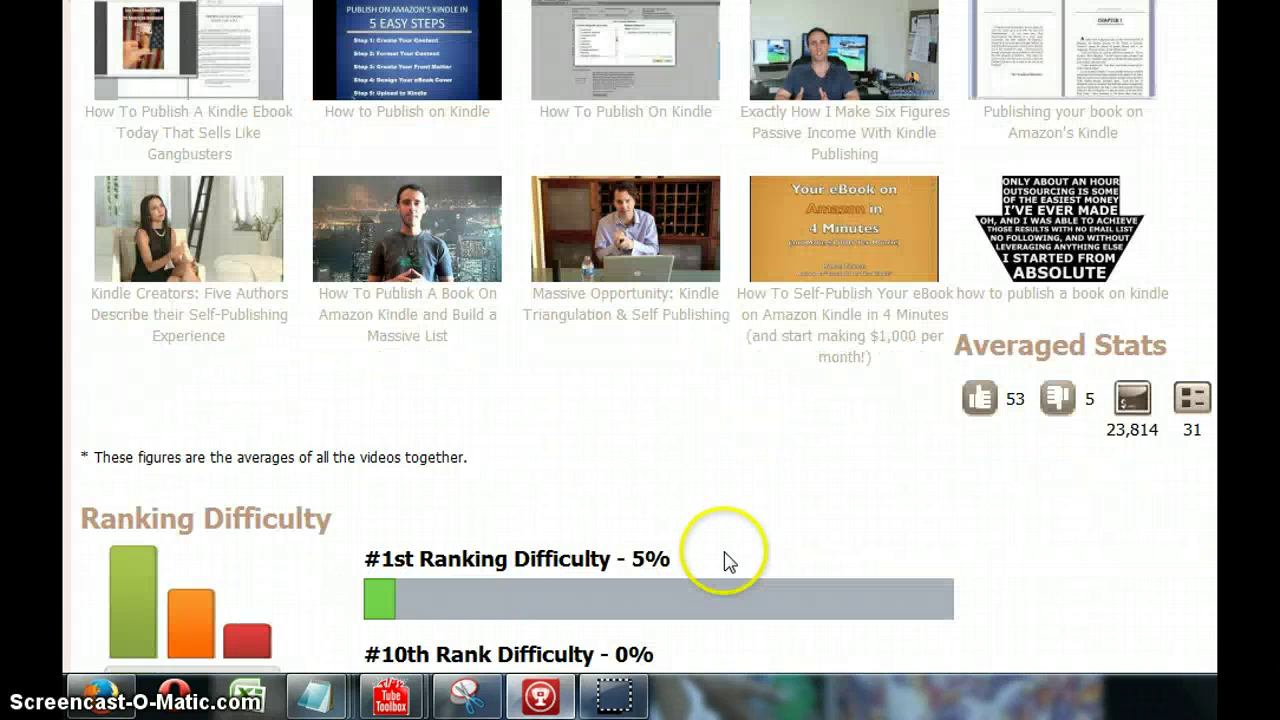
scroll(726, 557, "down", 1)
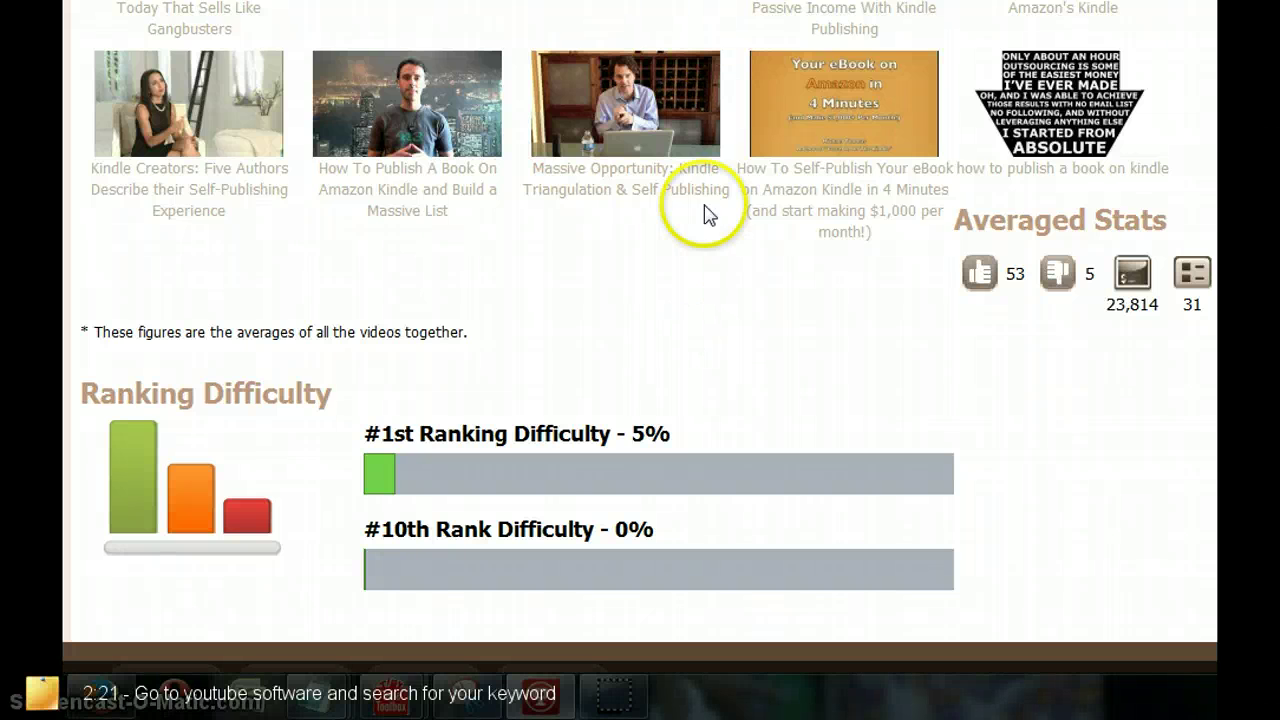
scroll(608, 545, "up", 6)
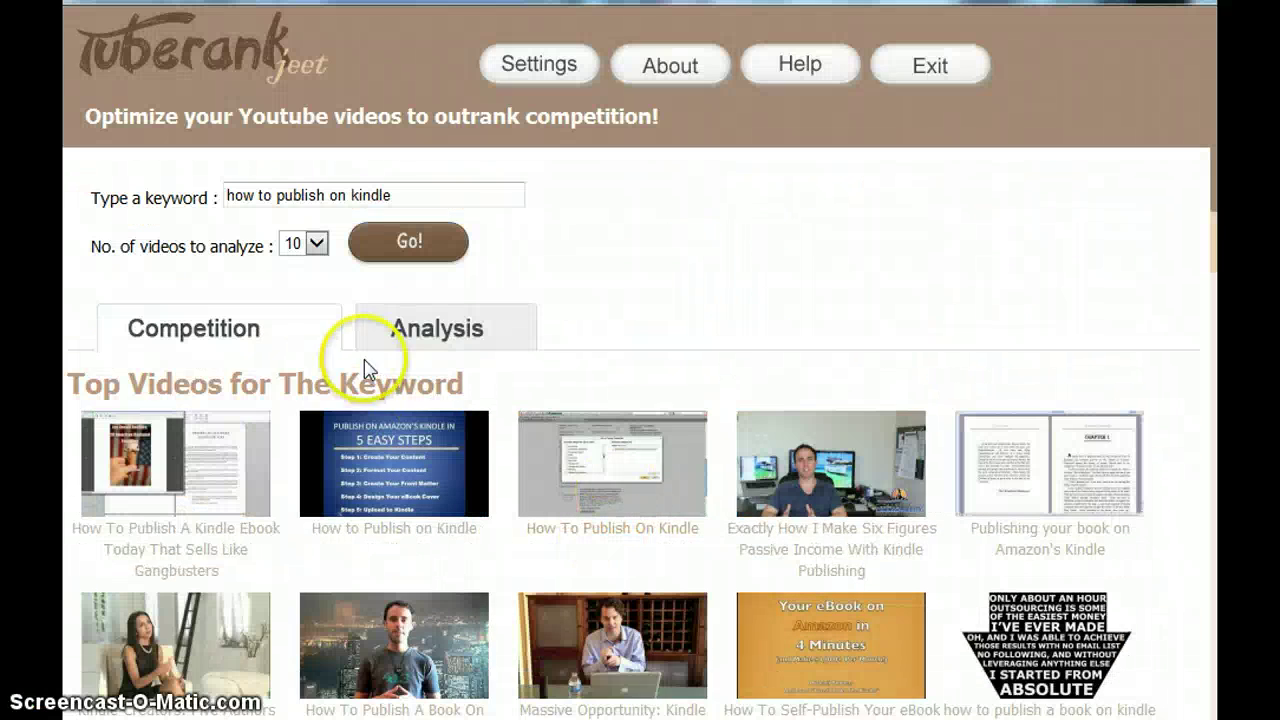
Show the Analysis details for 'How To Publish A Kindle Ebook Today That Sells Like Gangbusters'.
left_click(414, 332)
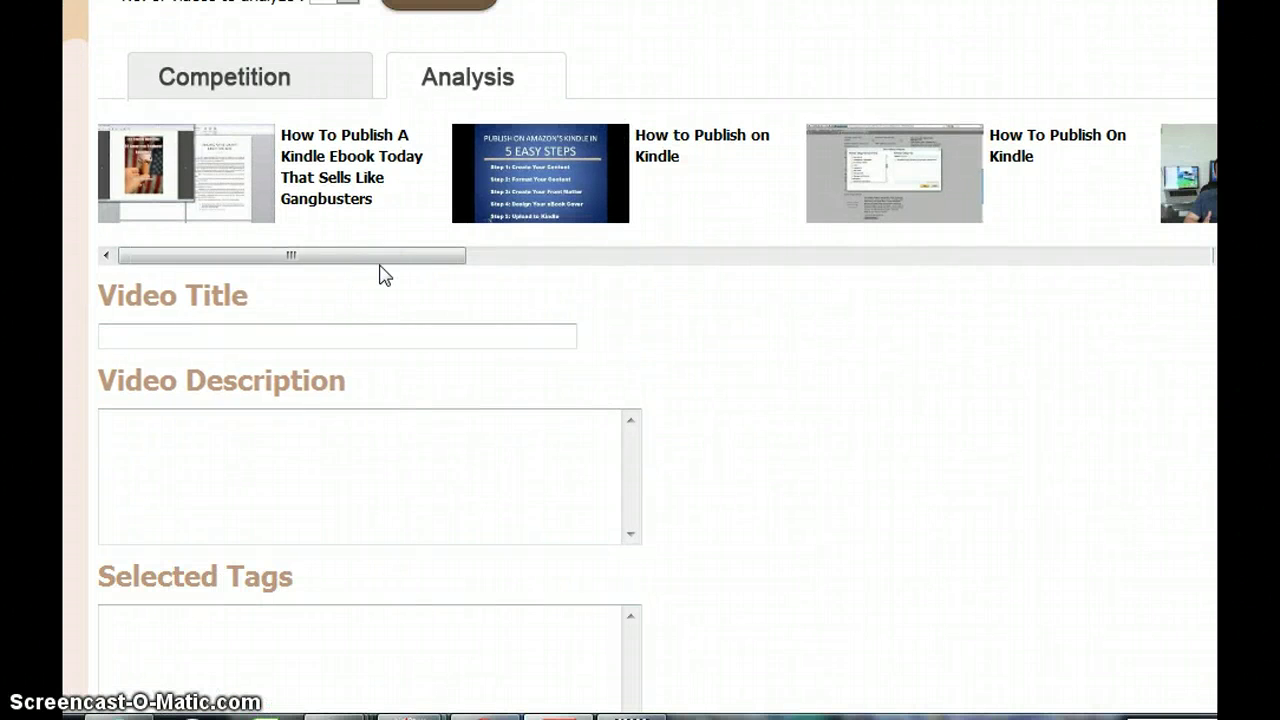
left_click(336, 192)
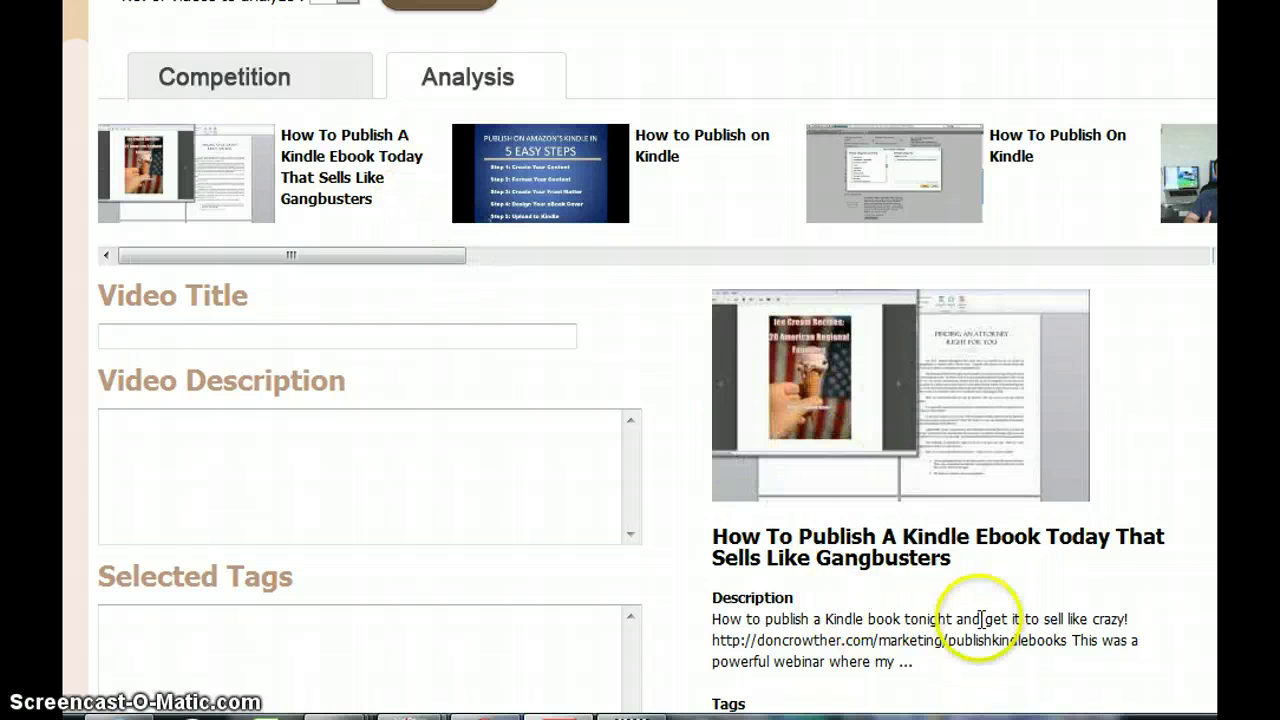
scroll(980, 618, "down", 3)
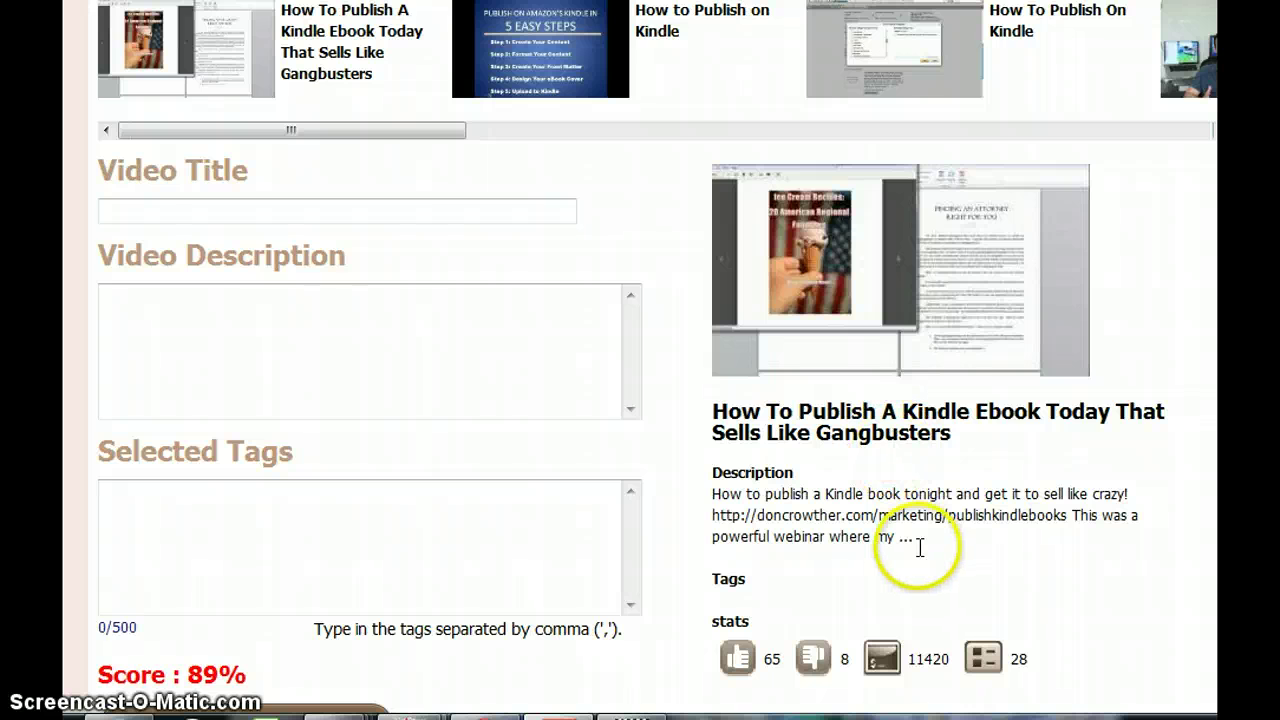
scroll(920, 548, "up", 5)
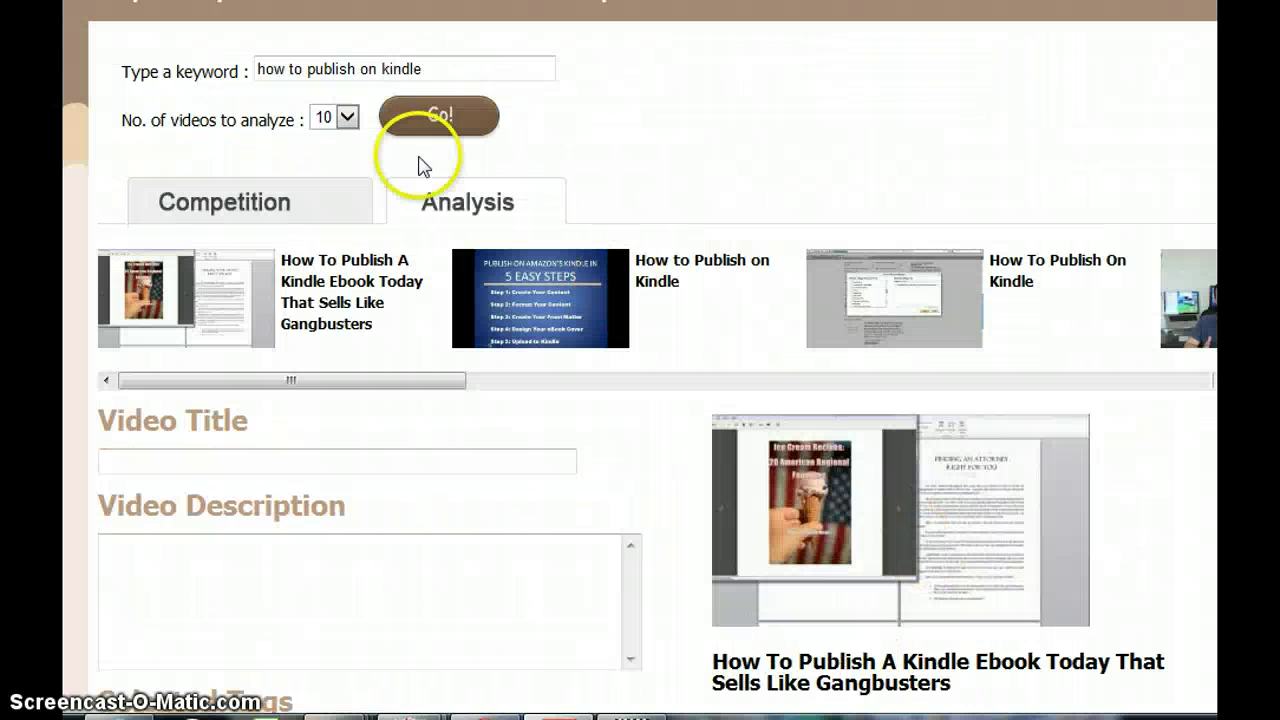
Enter the video title 'How to Publish on Kindle' and view the matching competitor video.
left_click(355, 468)
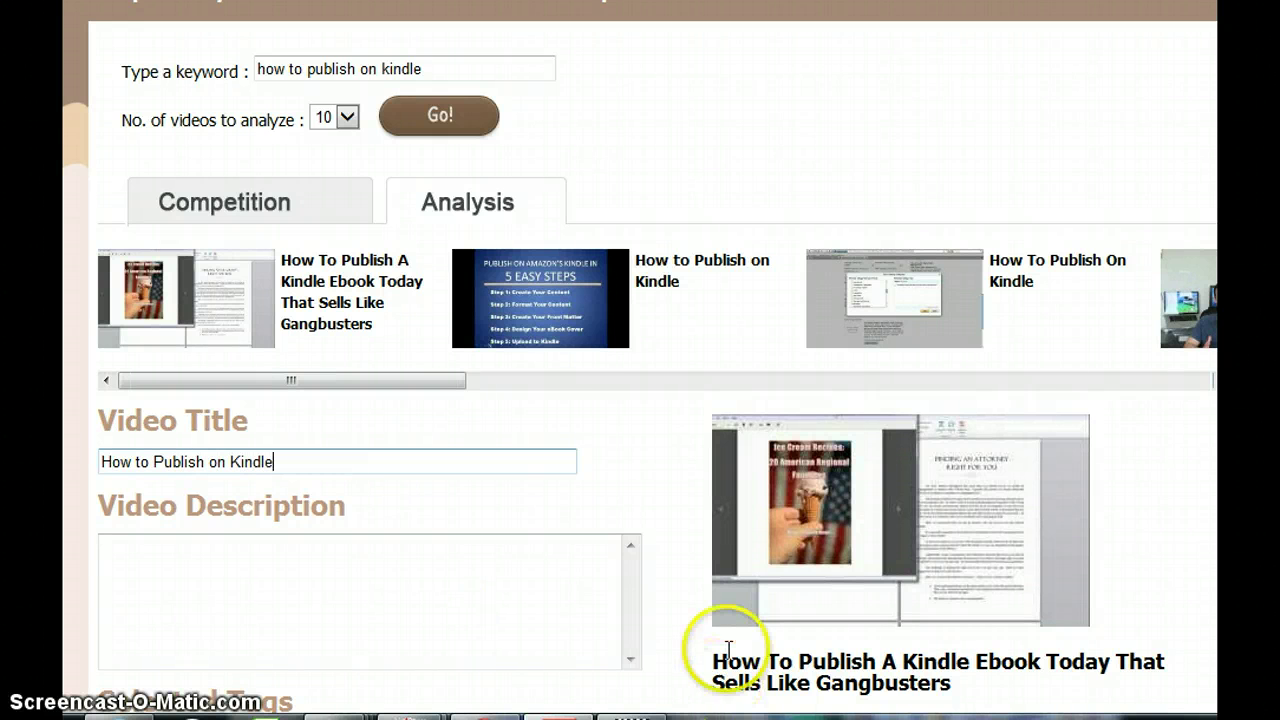
scroll(722, 632, "down", 2)
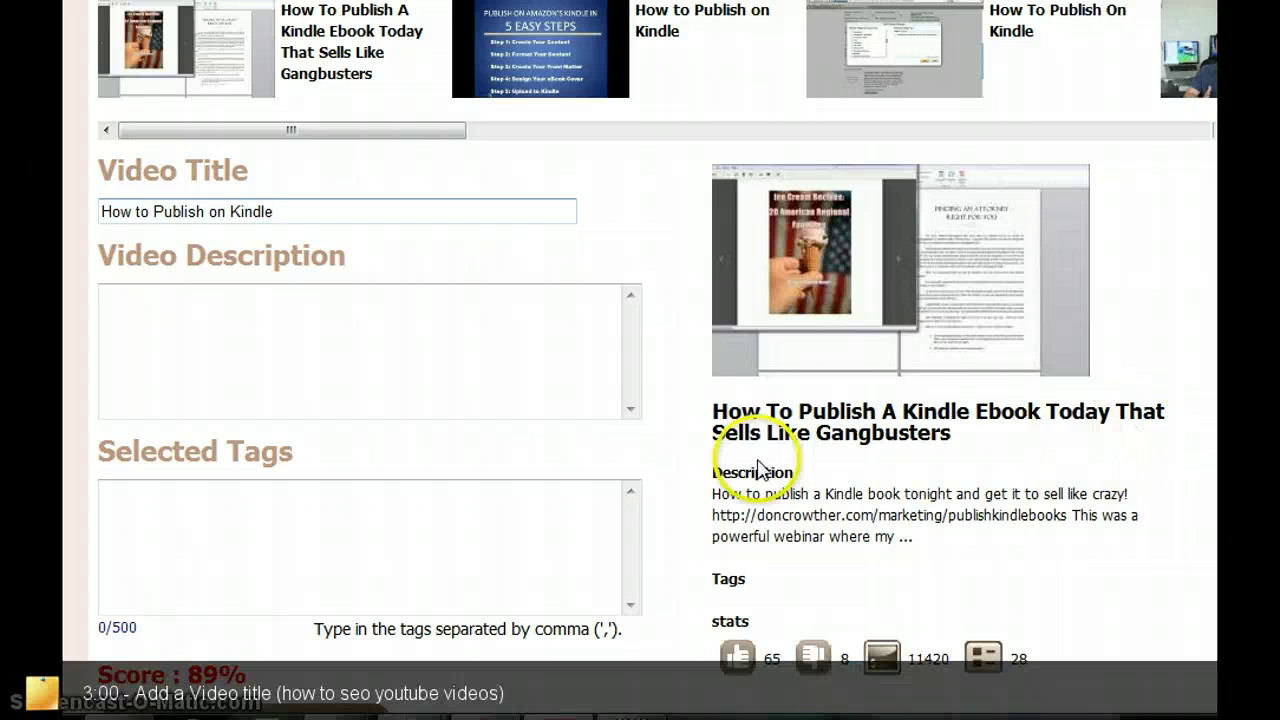
left_click(521, 88)
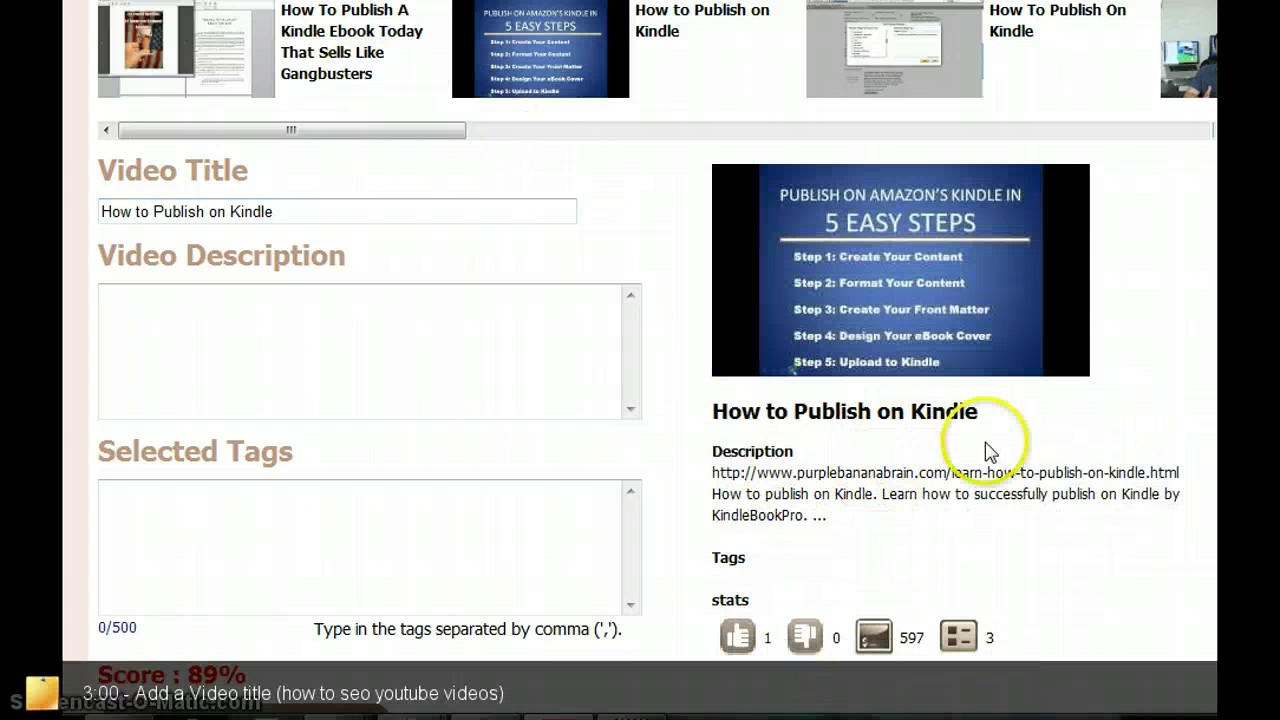
Compare the third, six-figures, Kindle Creators and Amazon Kindle massive-list videos' details.
left_click(886, 92)
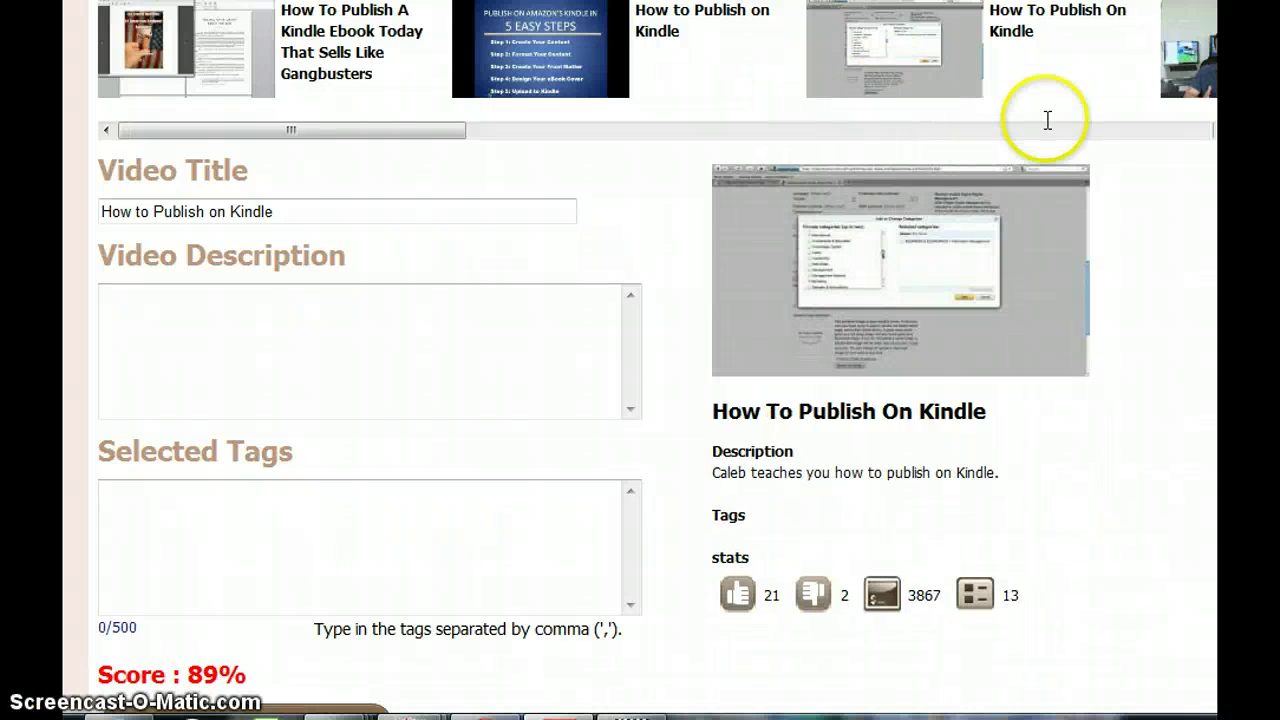
left_click(1188, 77)
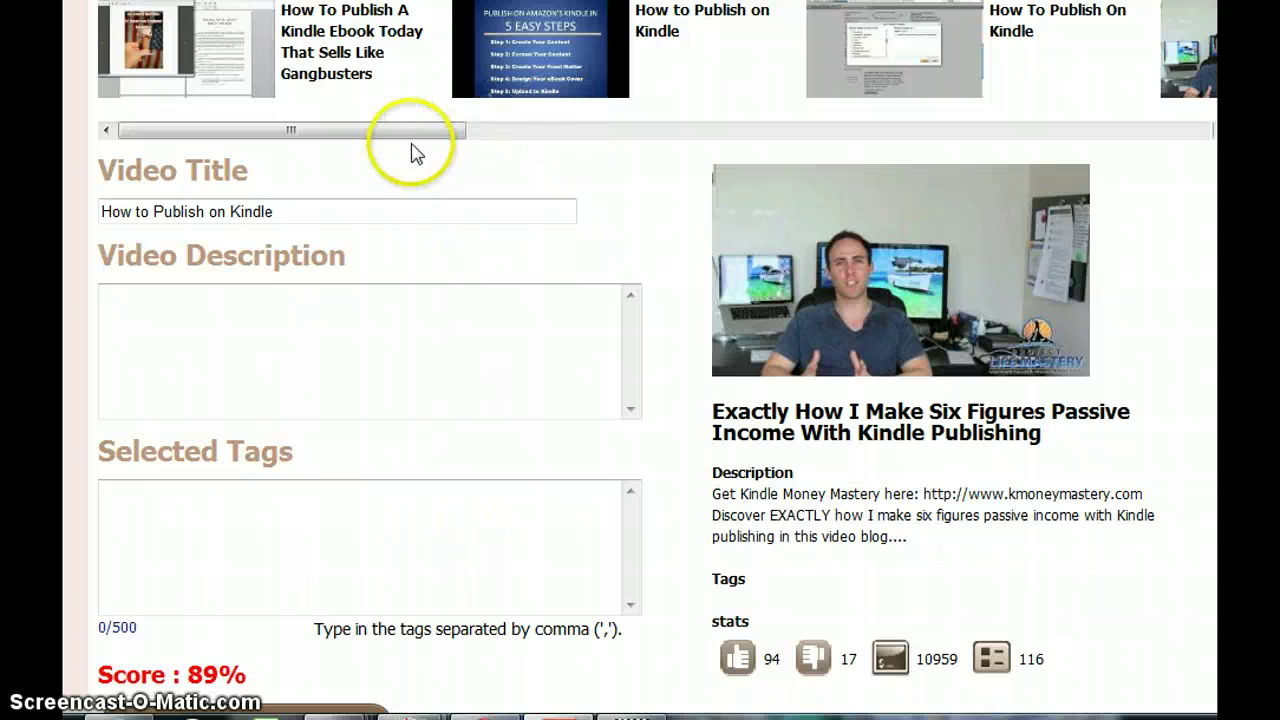
left_click_drag(414, 134, 777, 162)
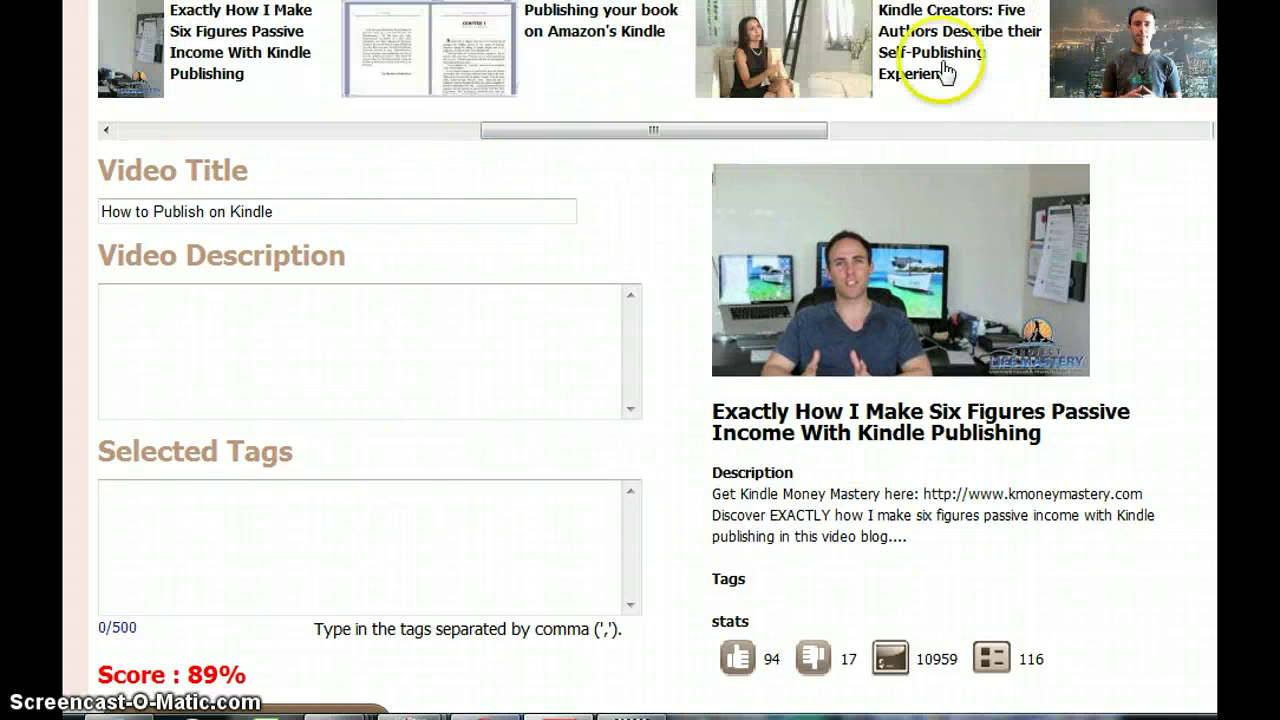
left_click(912, 66)
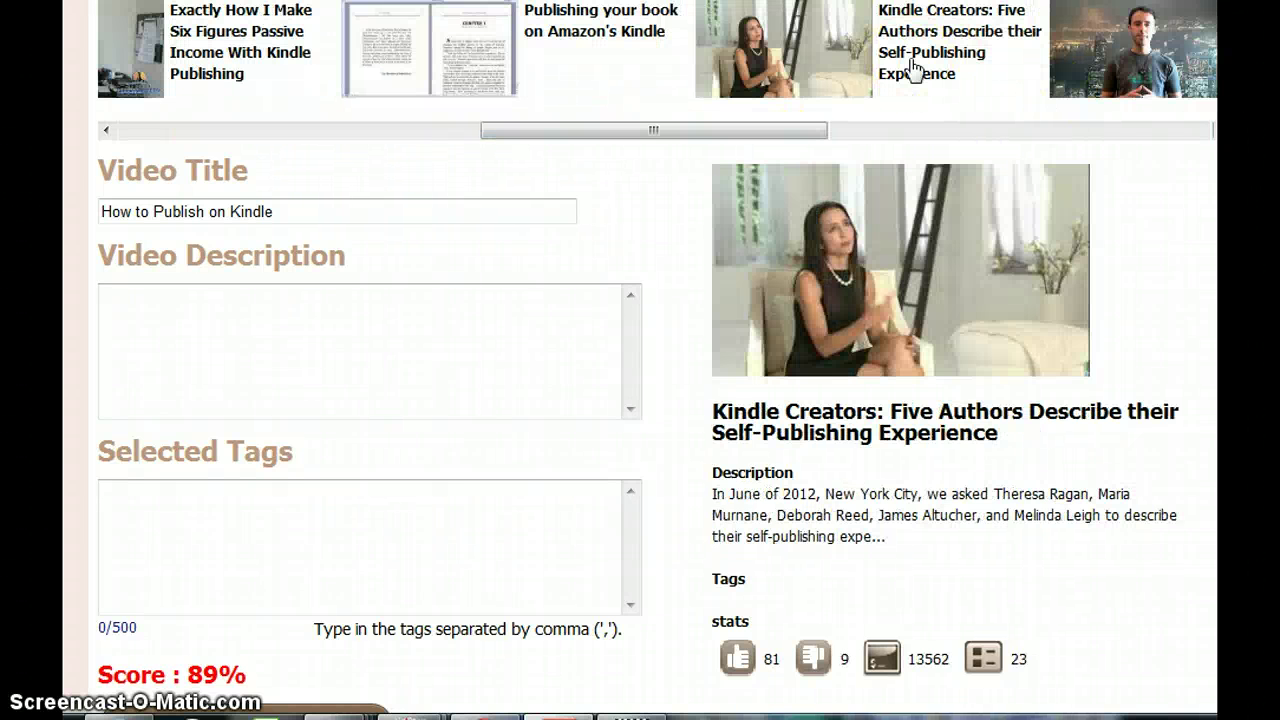
left_click(1072, 70)
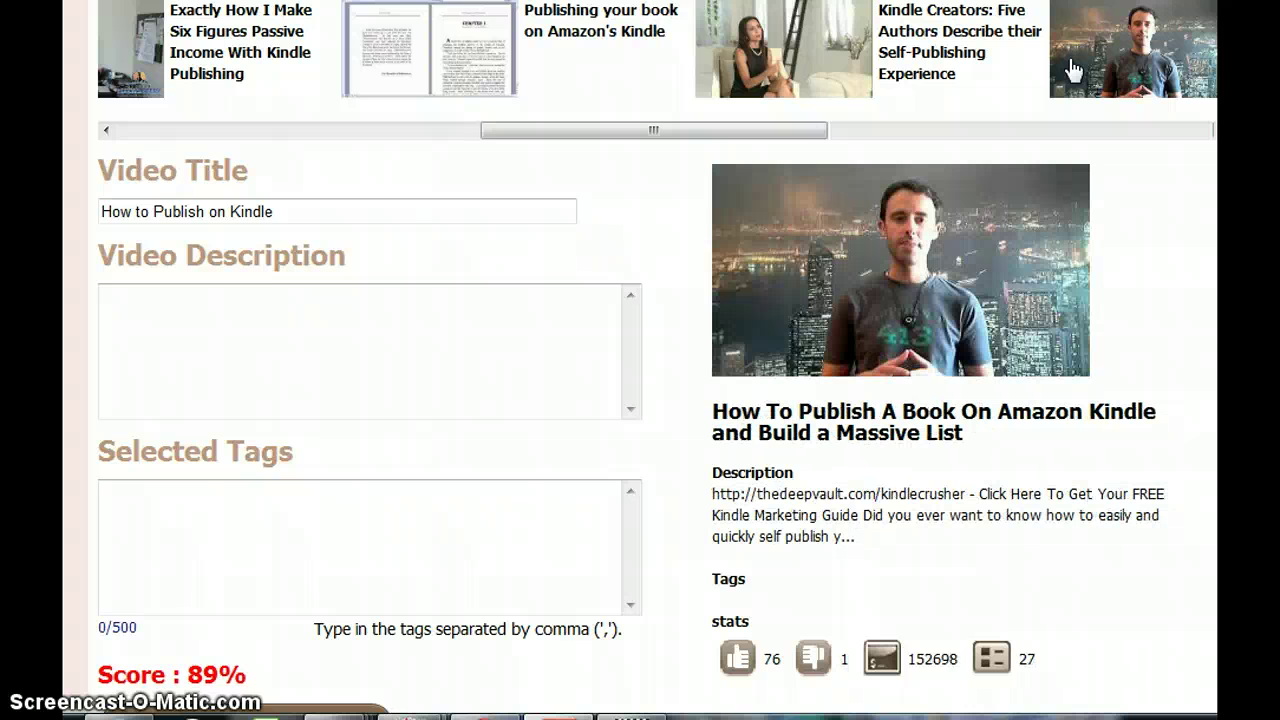
left_click_drag(591, 135, 275, 140)
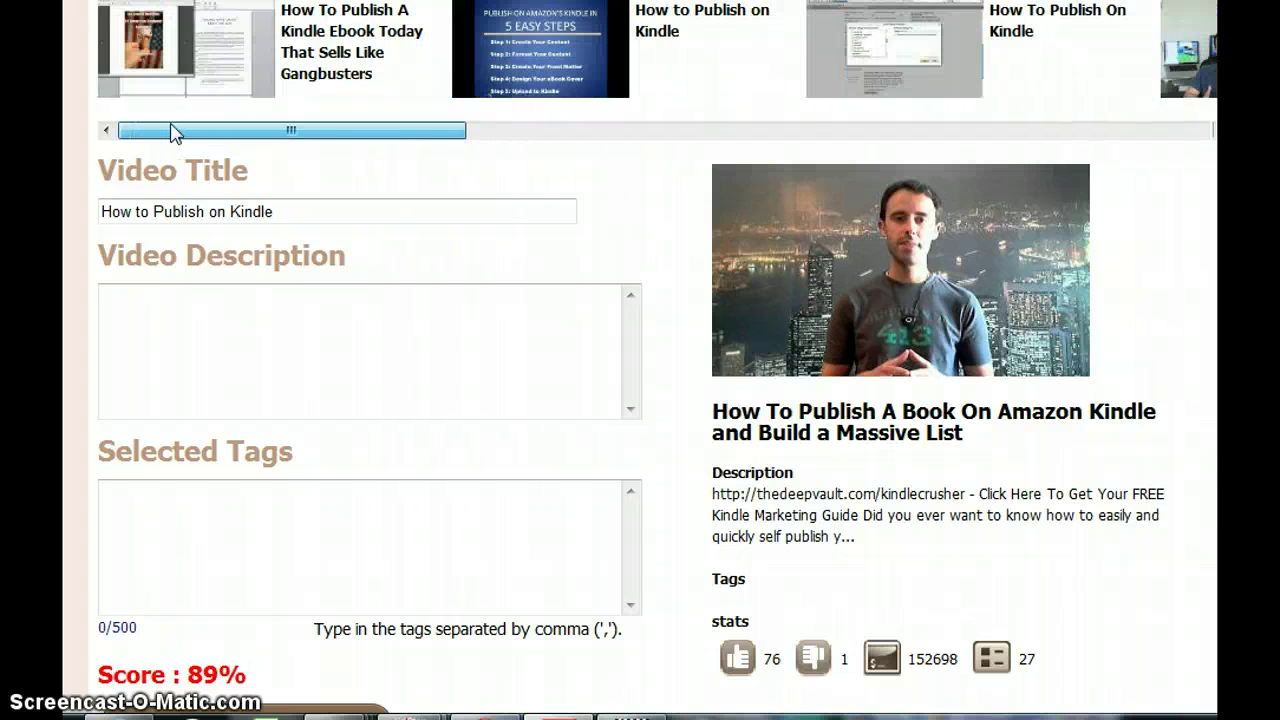
Rescore the 'How to Publish on Kindle' title and preview the first competitor video.
scroll(894, 583, "down", 1)
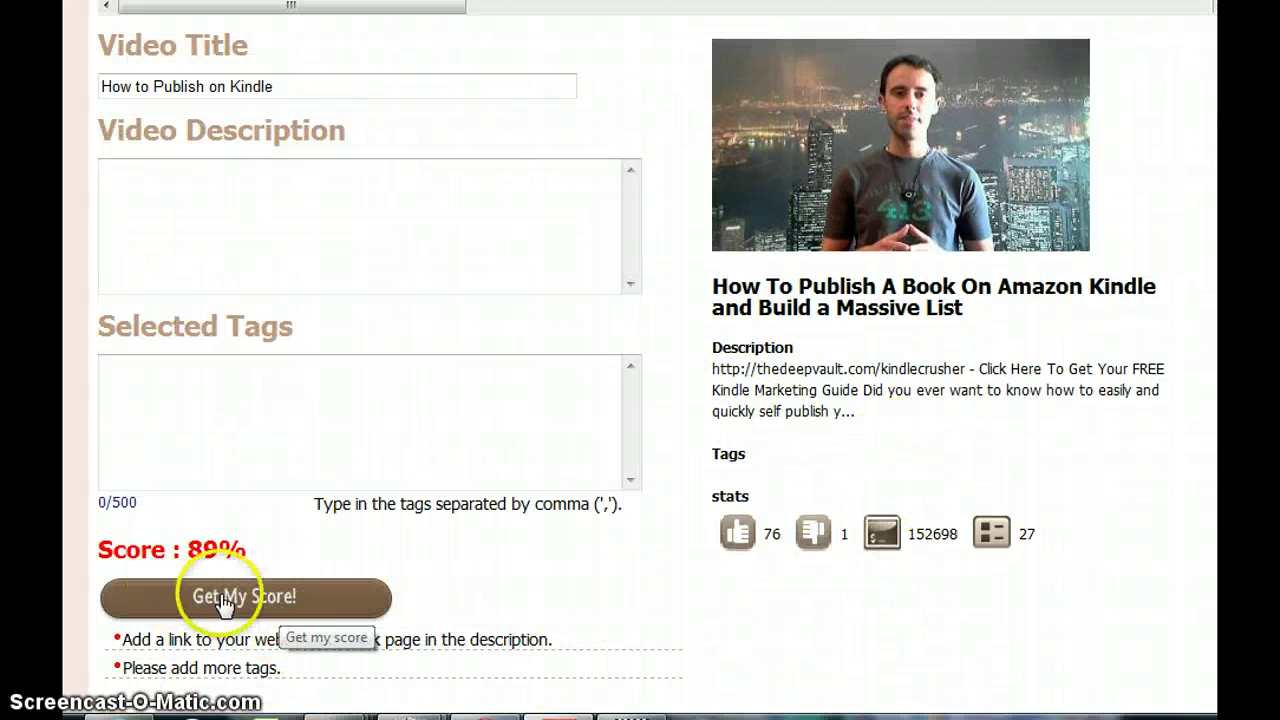
scroll(663, 646, "down", 1)
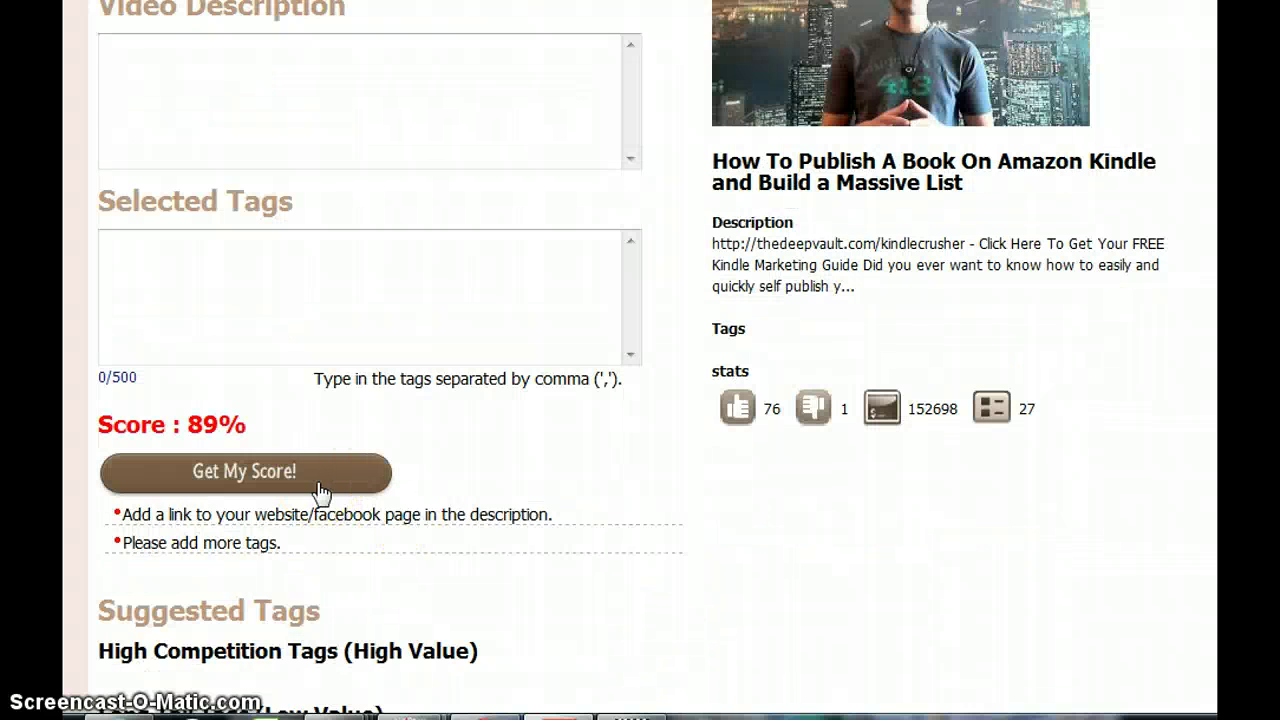
left_click(320, 490)
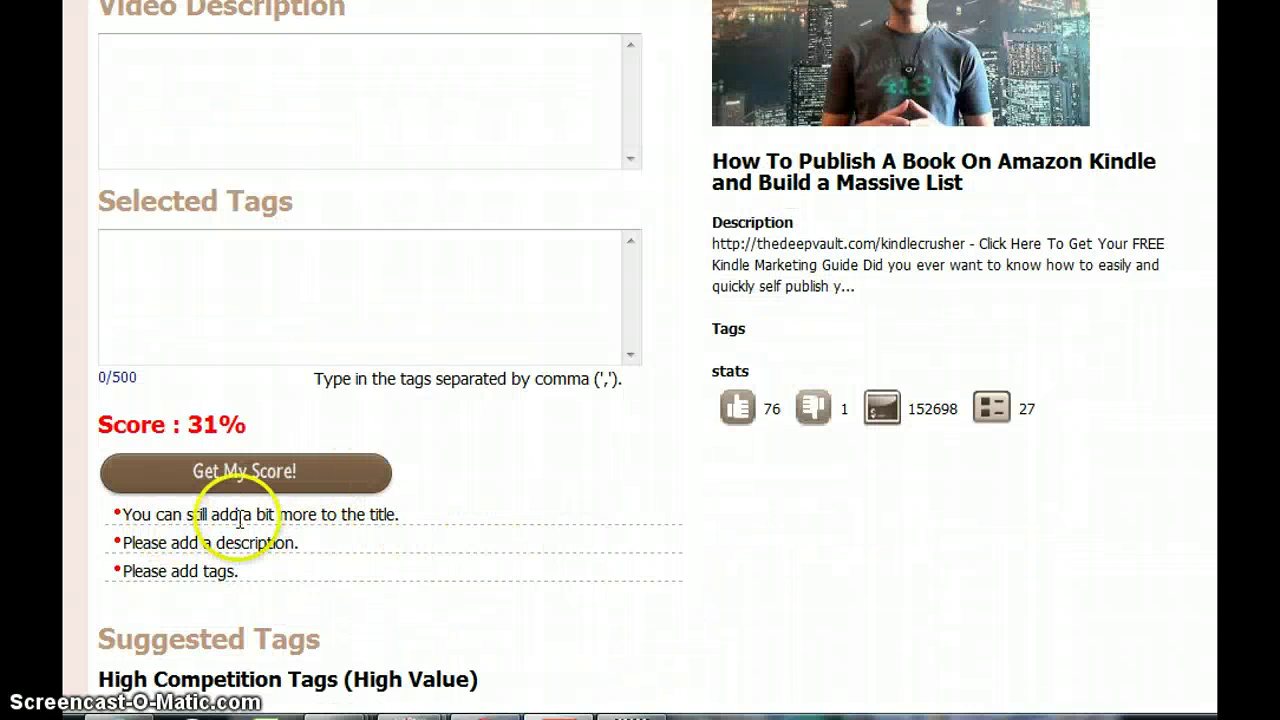
scroll(531, 605, "up", 2)
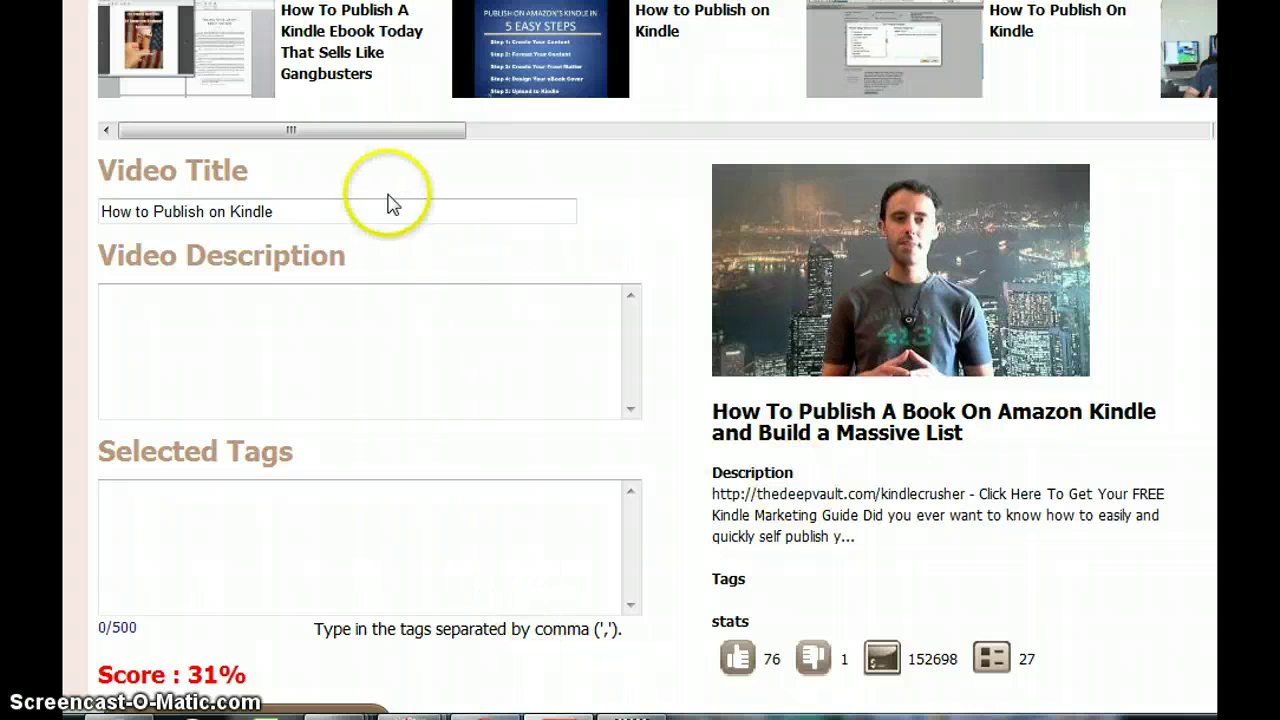
left_click(376, 82)
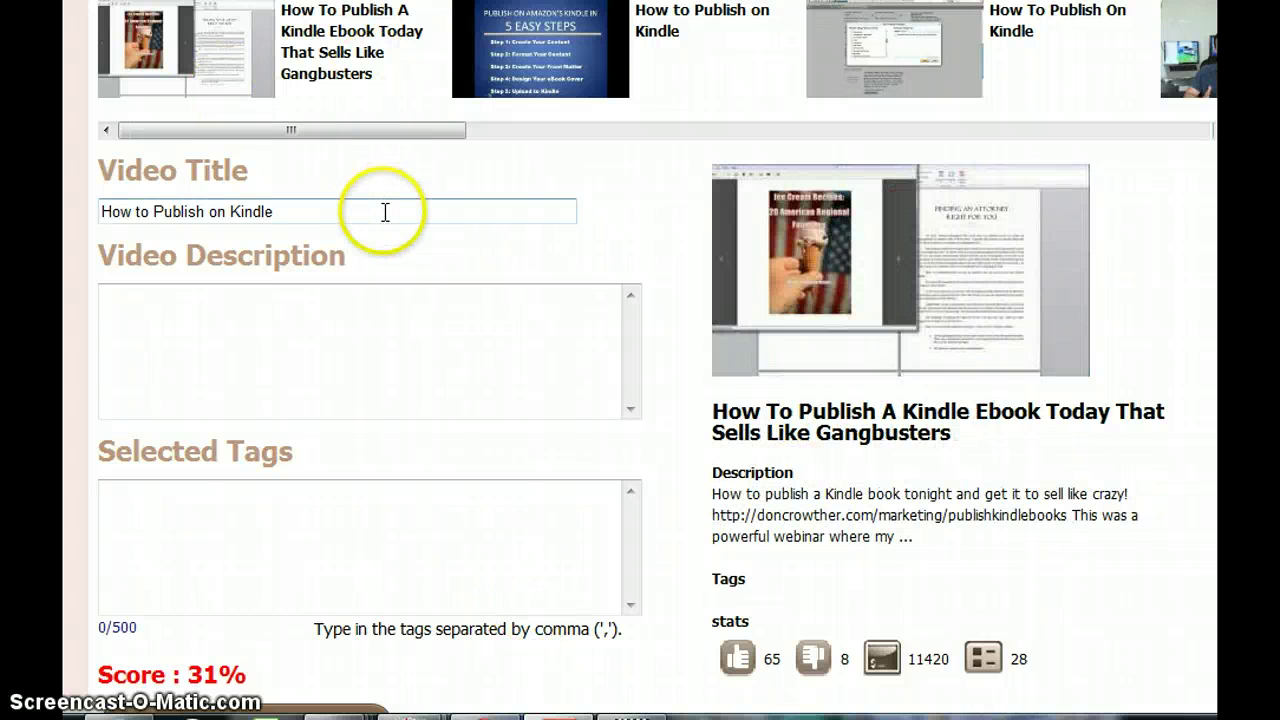
Copy the fifth keyword line from Notepad and paste it onto the end of the title.
left_click(385, 212)
key("alt+Tab")
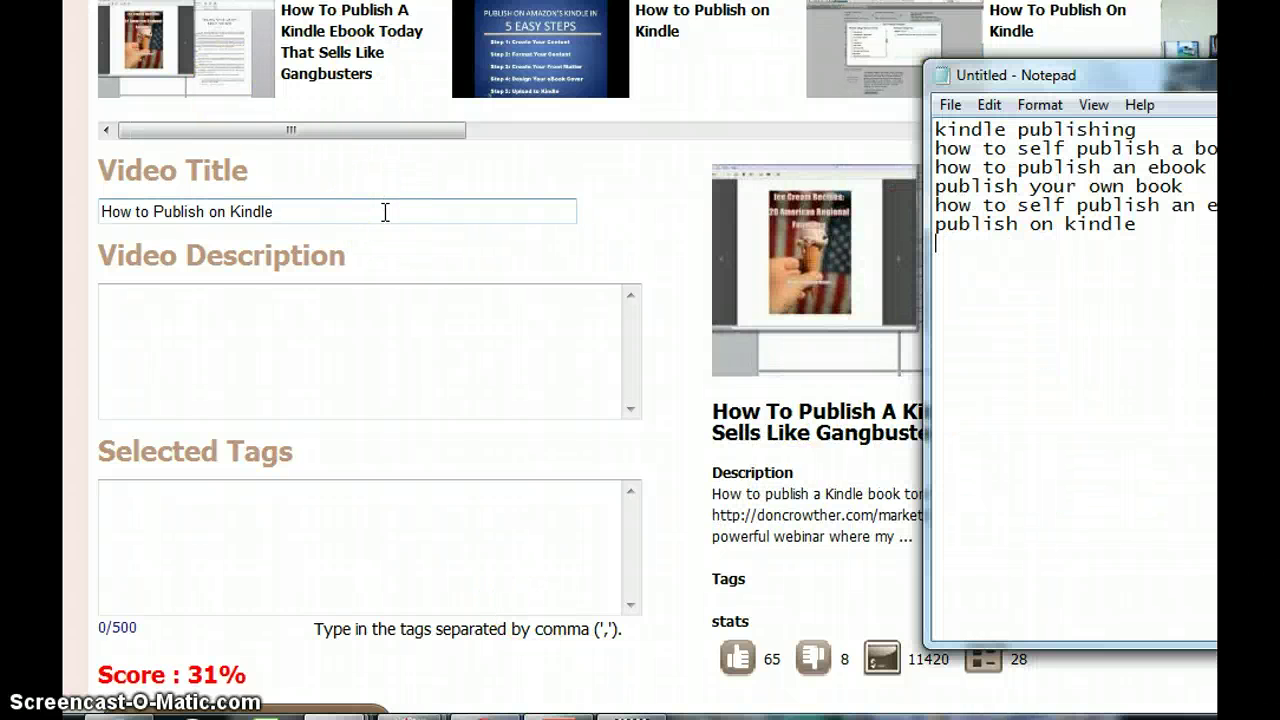
left_click(1146, 243)
left_click_drag(1215, 210, 936, 210)
right_click(978, 208)
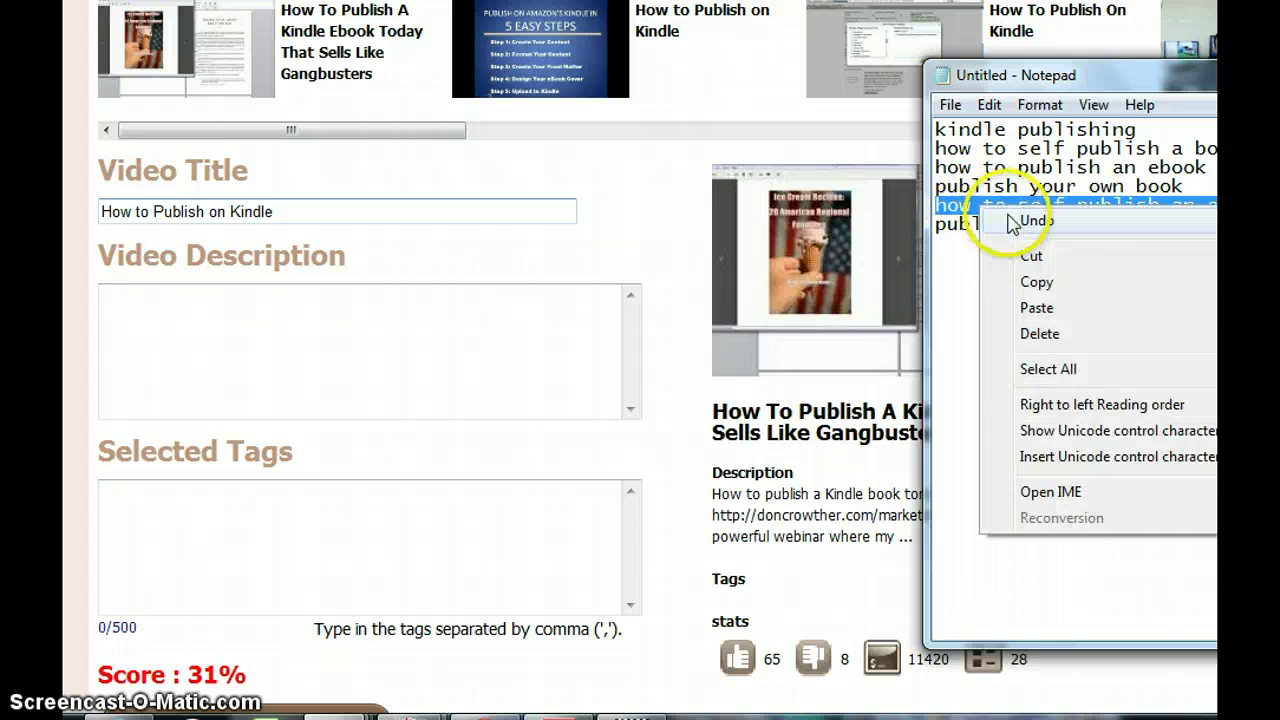
left_click(1034, 283)
left_click(437, 200)
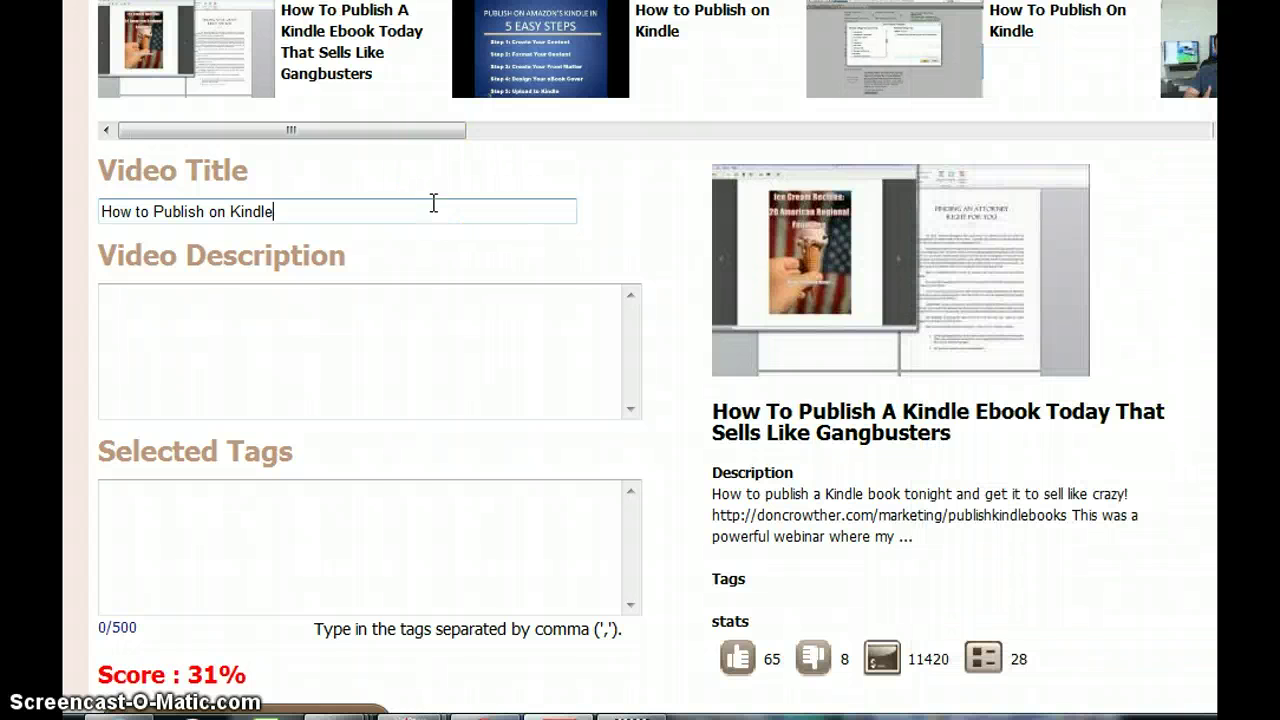
left_click(443, 202)
key("ctrl+v")
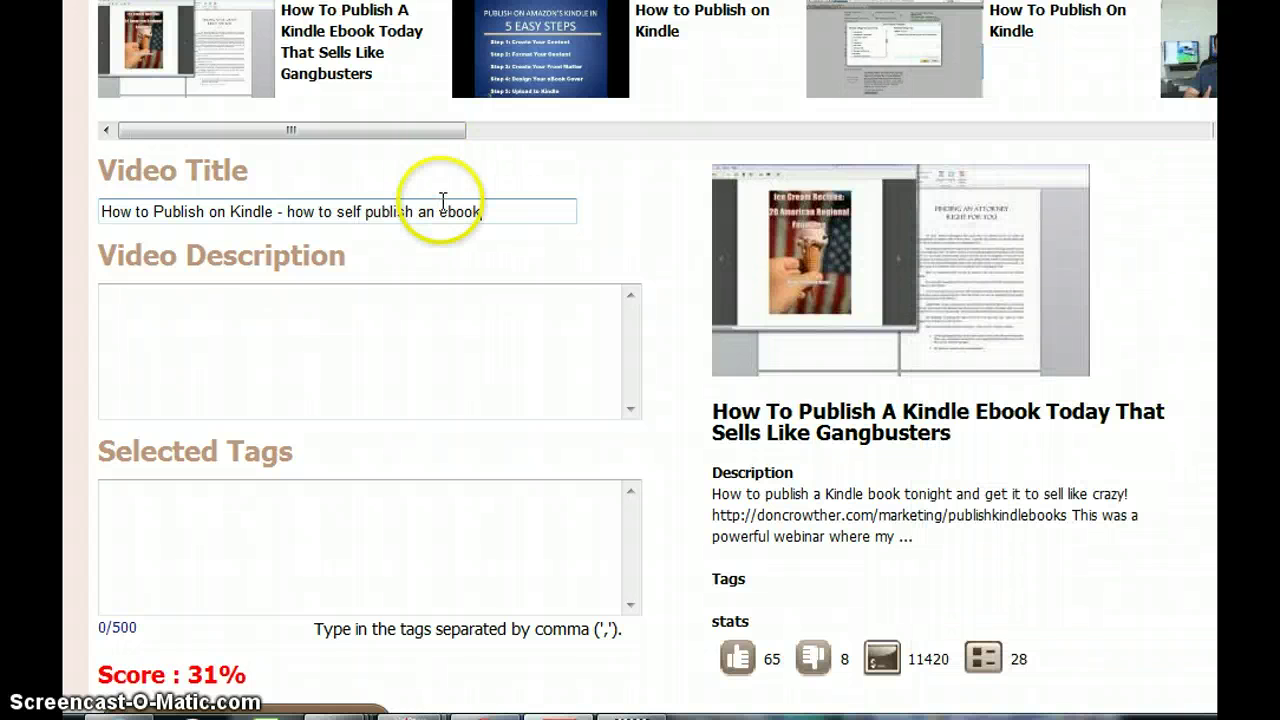
Capitalise the pasted 'How' and append 'on Kindle Today' to the title.
left_click(286, 212)
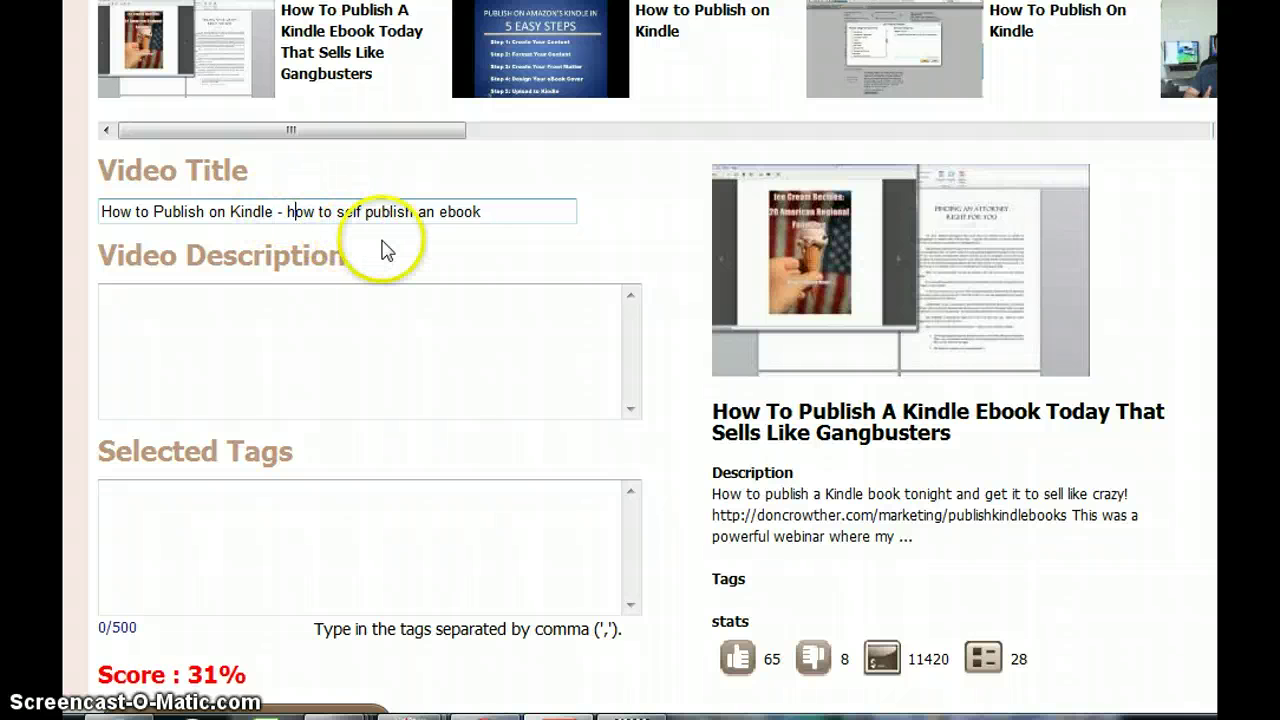
key("BackSpace")
type("H")
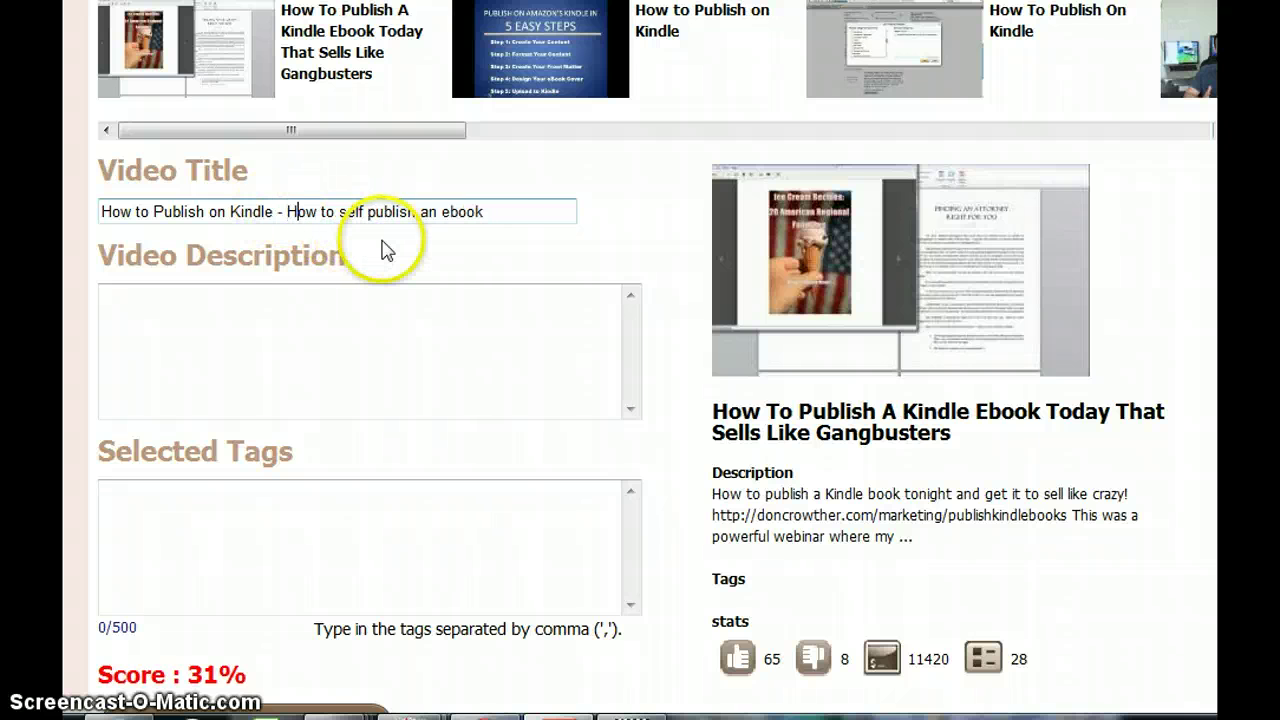
left_click(451, 212)
left_click(524, 215)
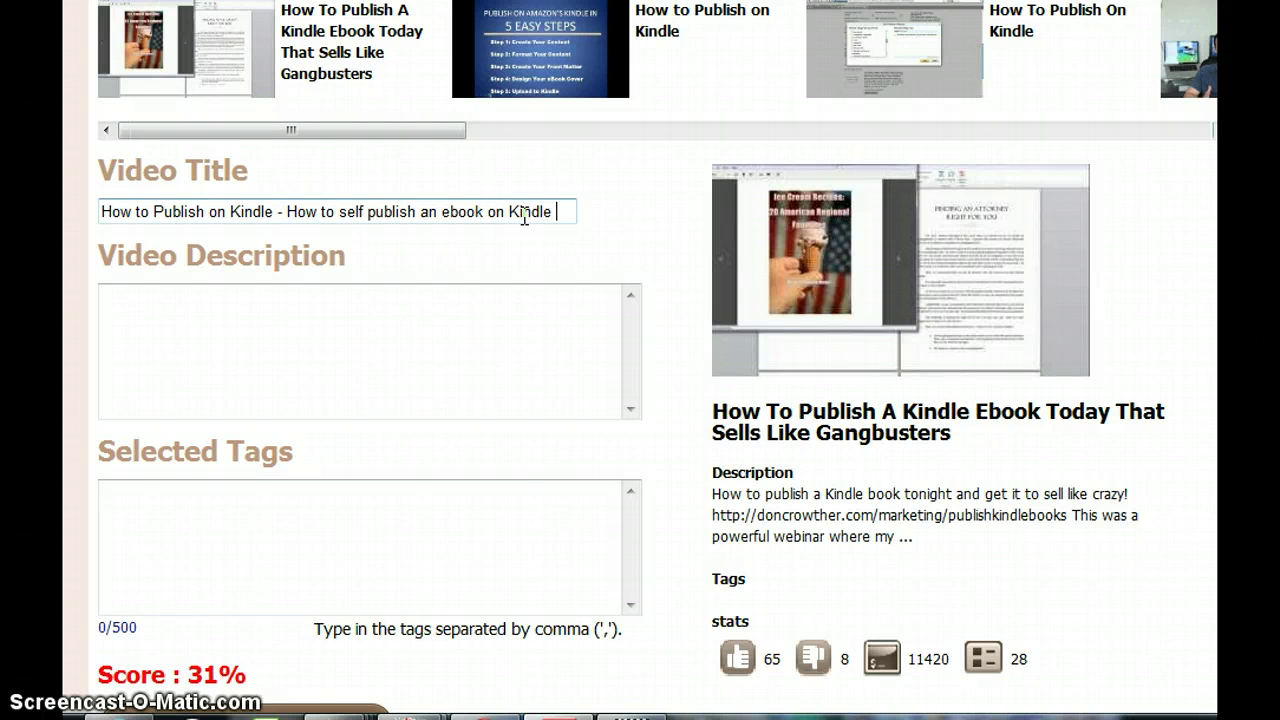
type("on Kindle Today")
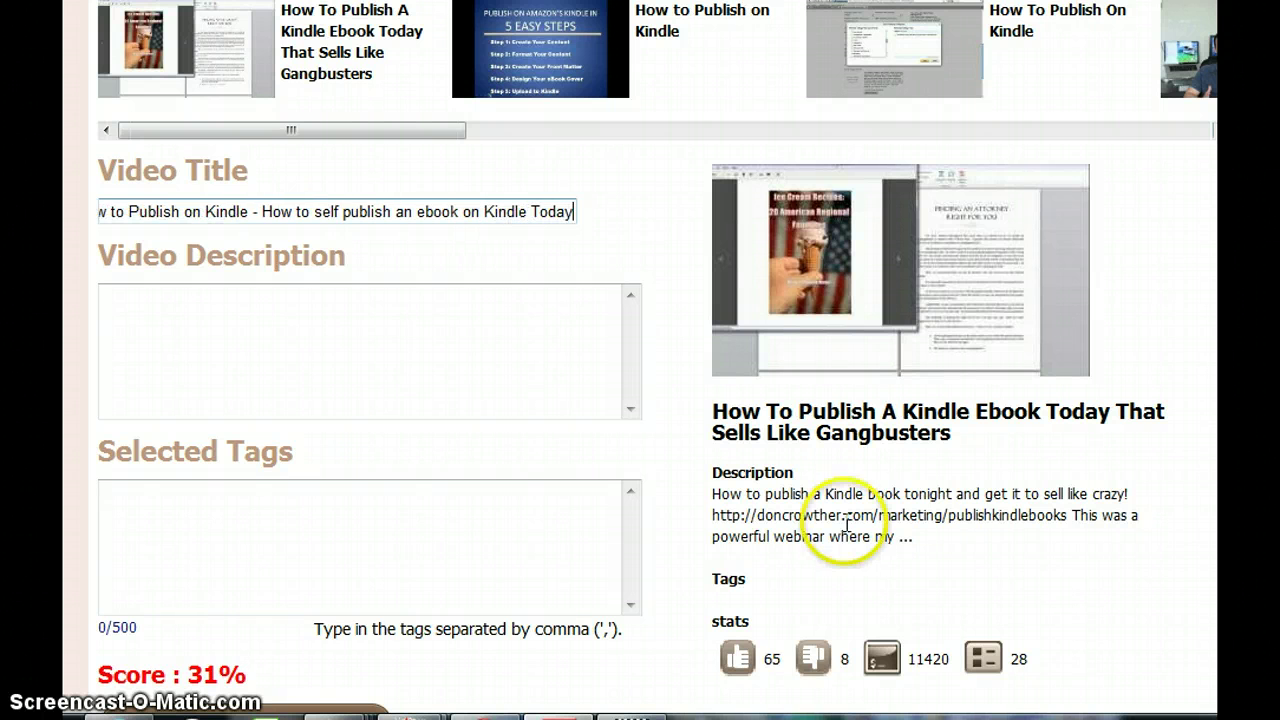
scroll(756, 500, "down", 3)
Append 'that Sells and Make Money' to the title and rescore it at 35%.
left_click(222, 345)
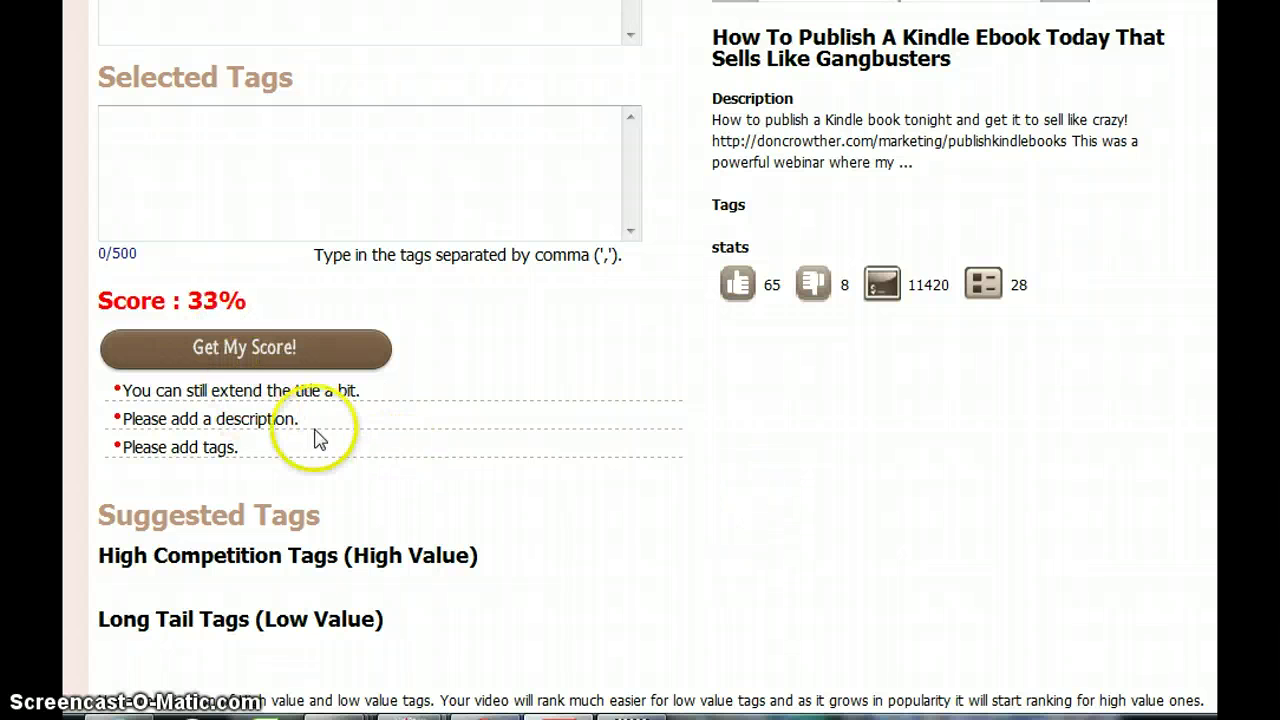
scroll(440, 588, "up", 2)
key("alt+Tab")
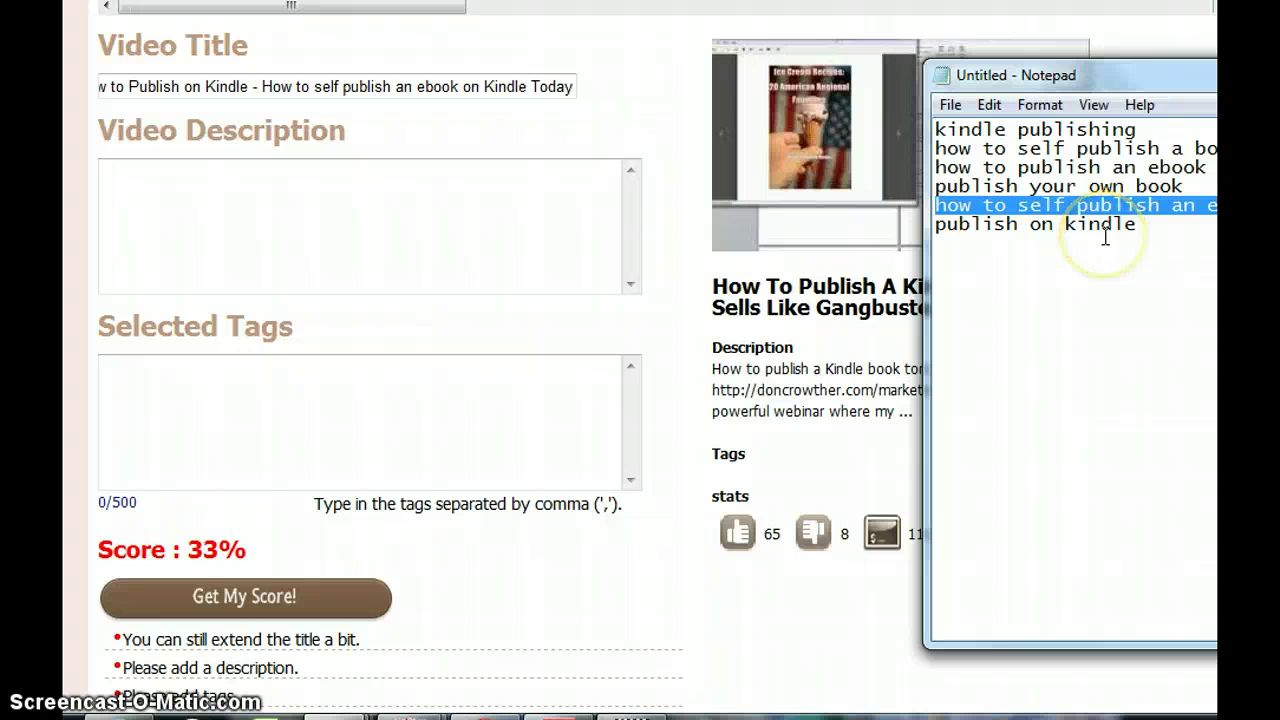
left_click(486, 60)
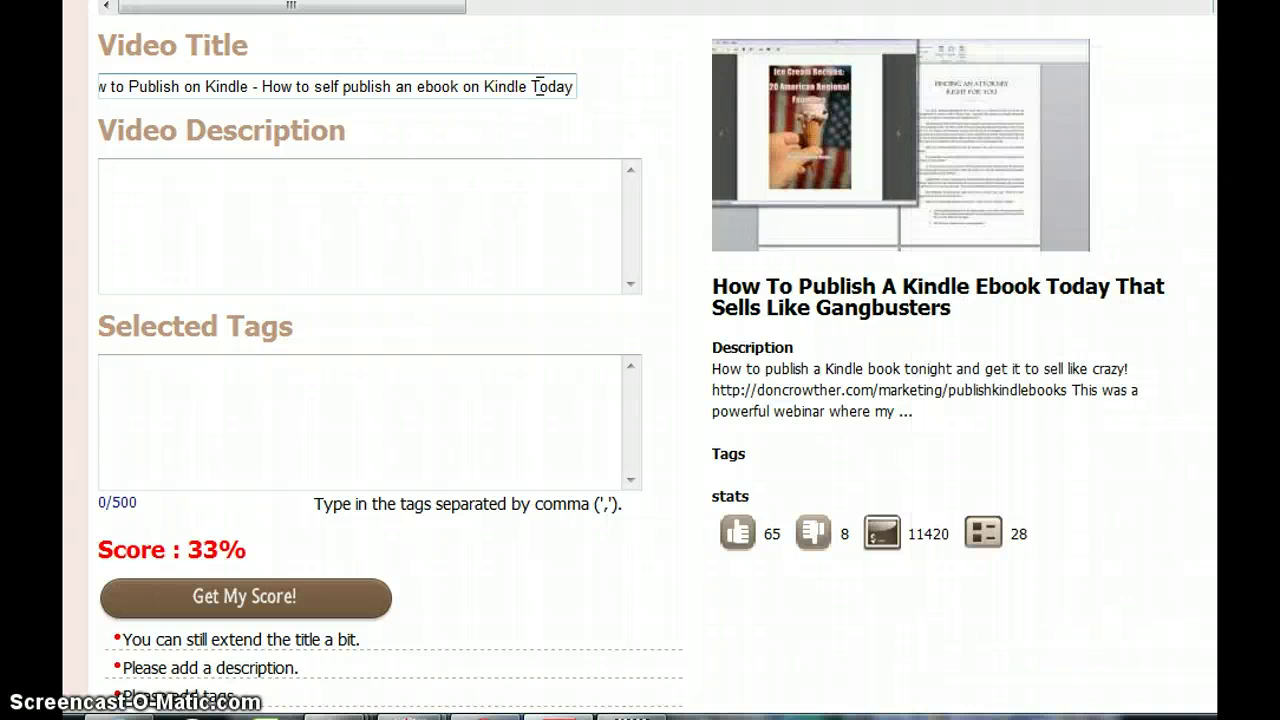
left_click(551, 84)
type("t")
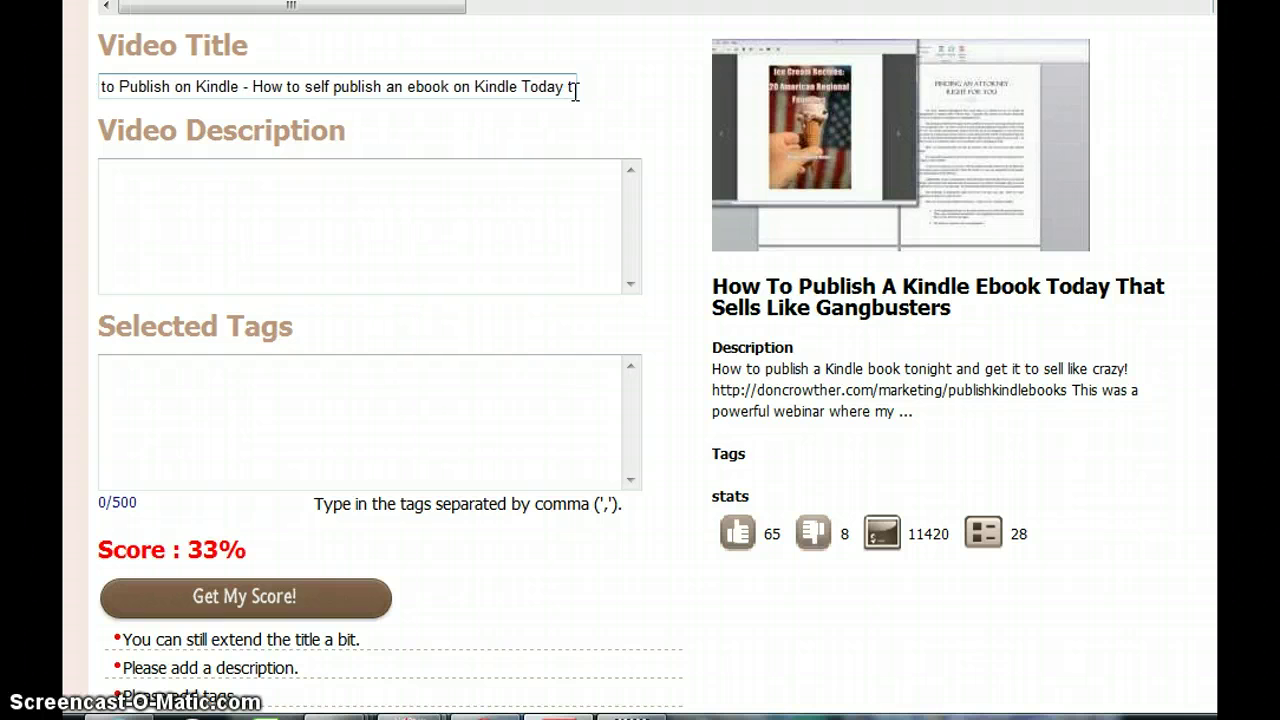
type("hat Sells and ")
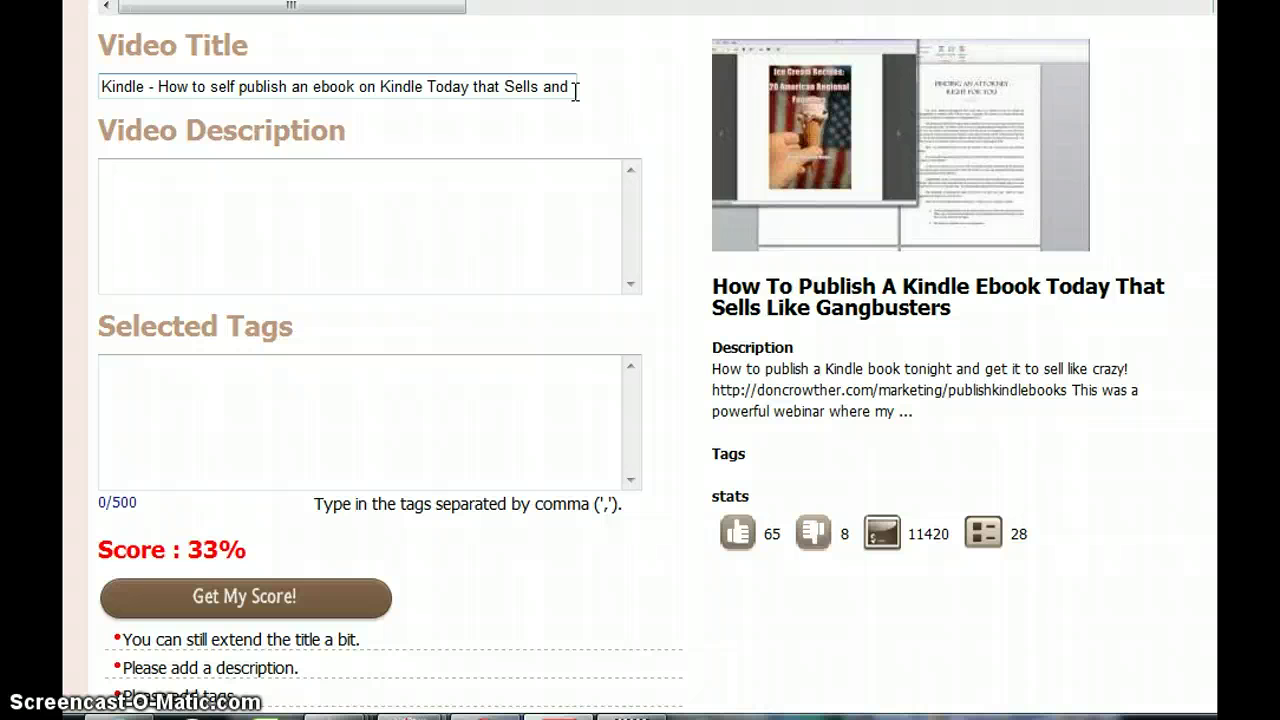
type("Make Mone")
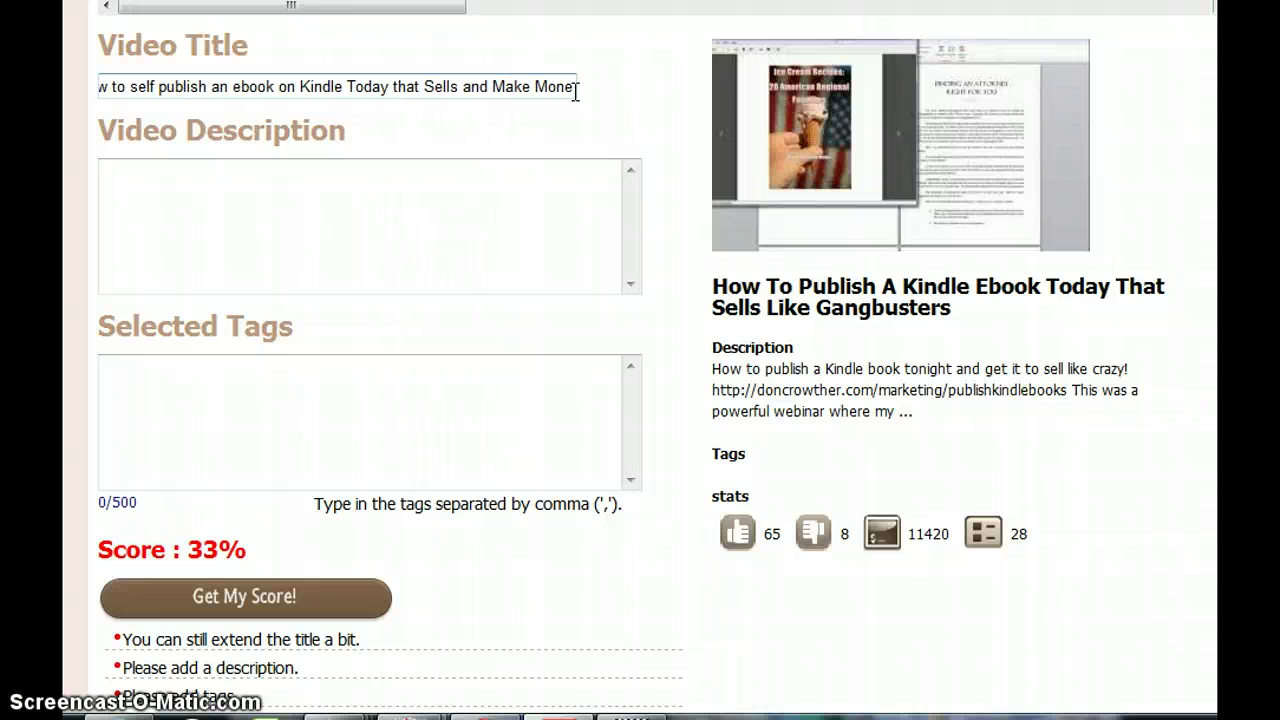
type("y")
left_click(330, 590)
left_click(207, 632)
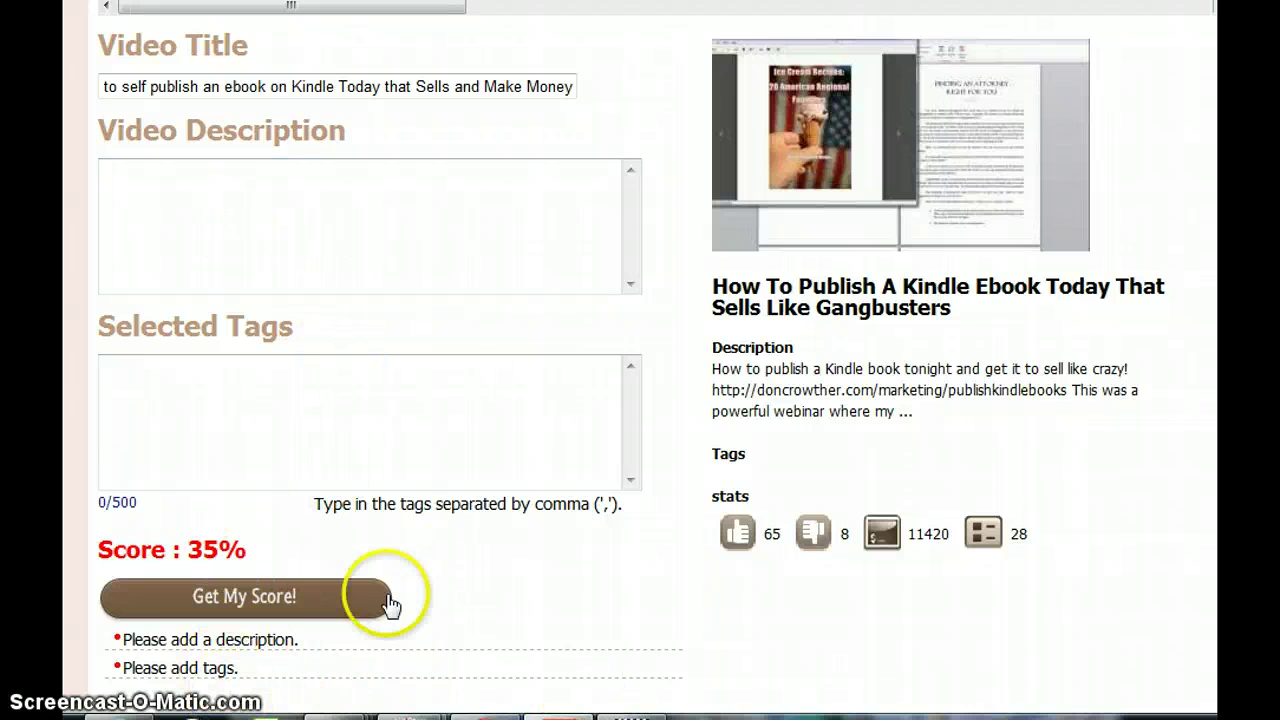
Copy 'how to publish on kindle' from the keyword field into the description and rescore to 55%.
left_click(291, 269)
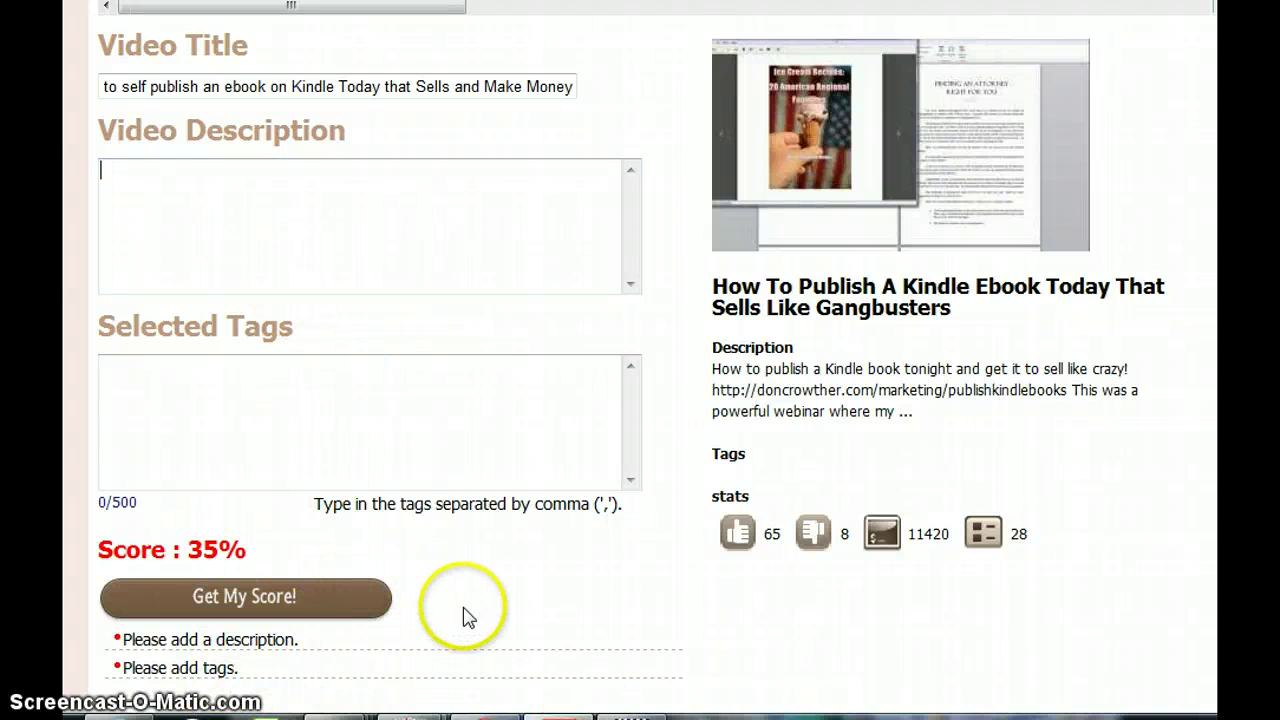
scroll(463, 607, "up", 4)
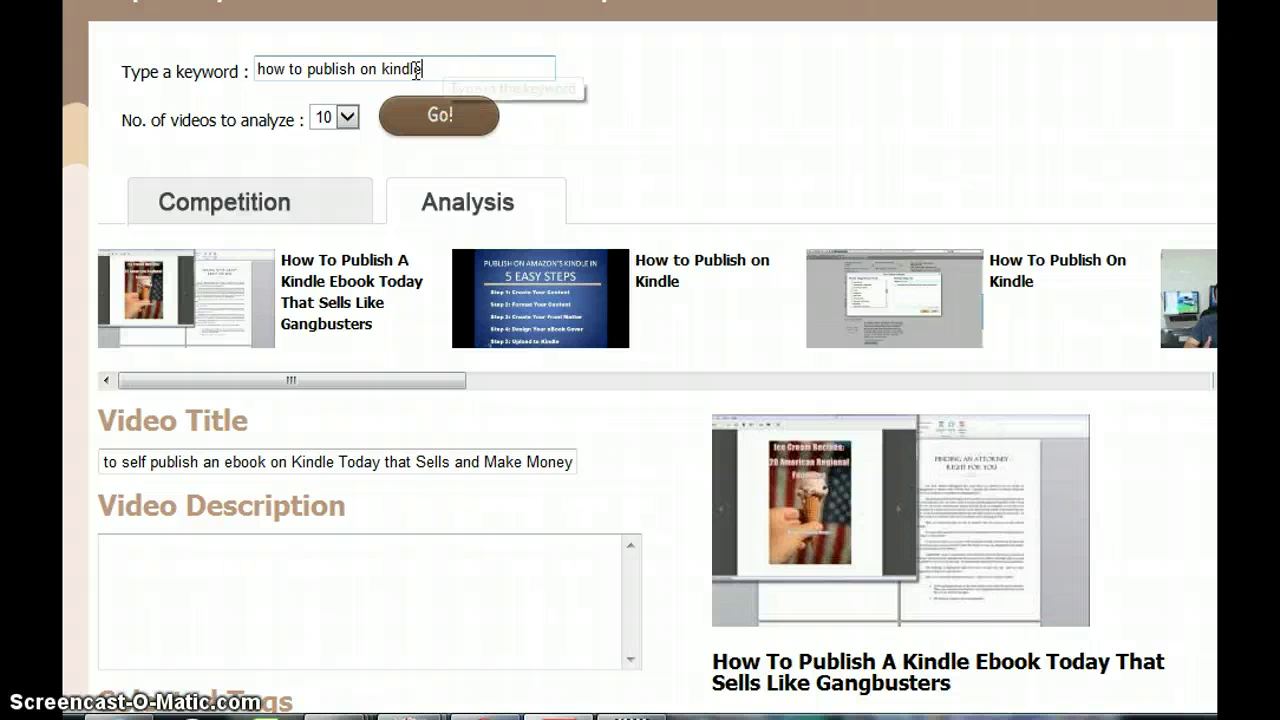
left_click_drag(416, 72, 229, 69)
key("ctrl+c")
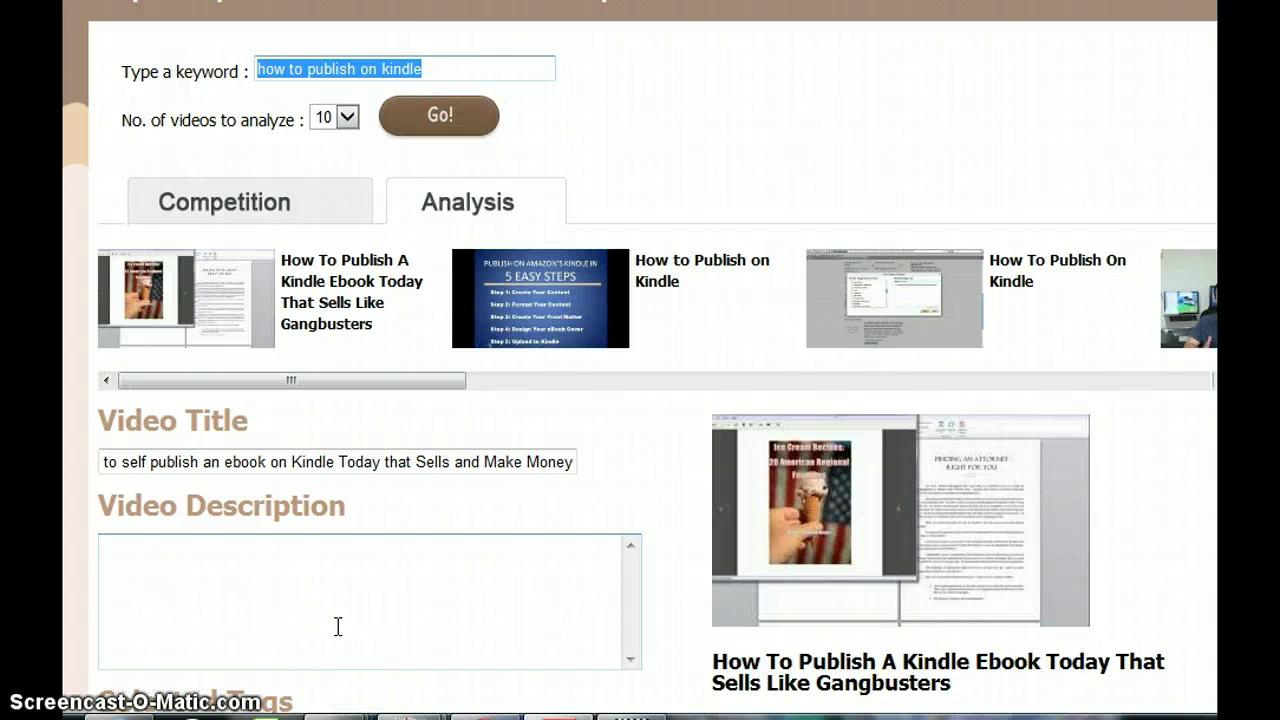
left_click(337, 626)
key("ctrl+v")
scroll(1057, 542, "down", 4)
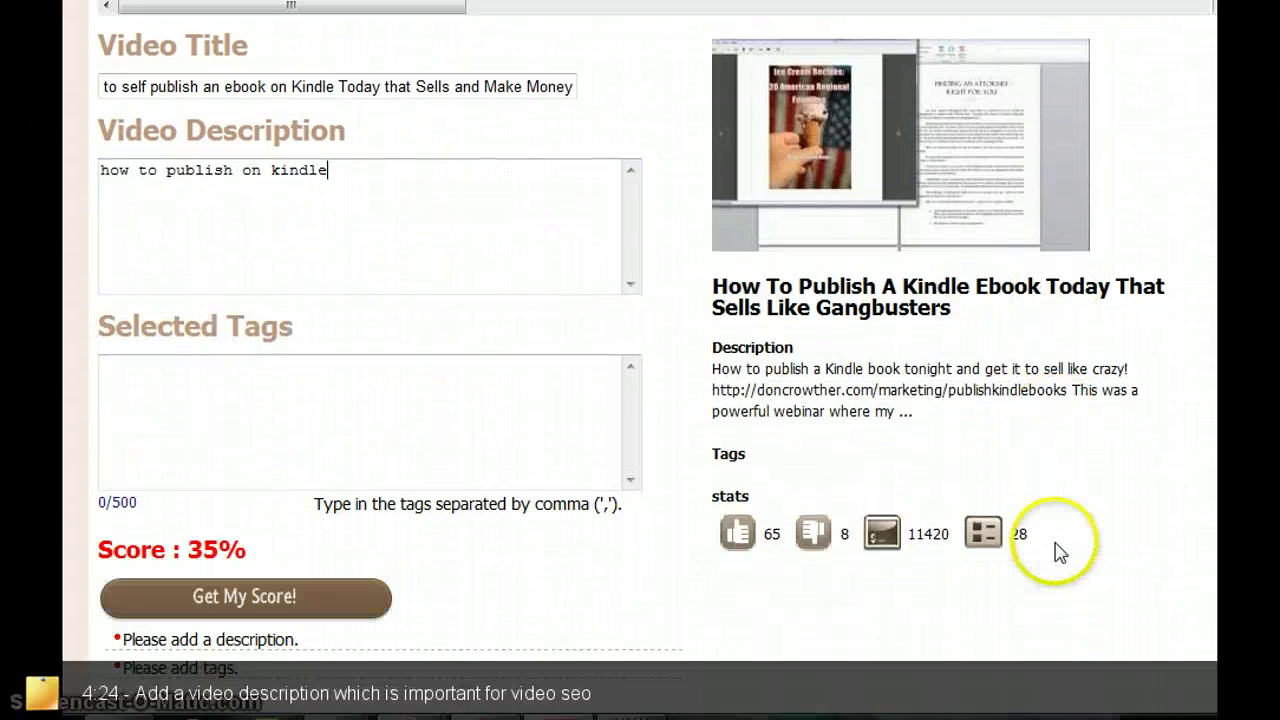
left_click(318, 610)
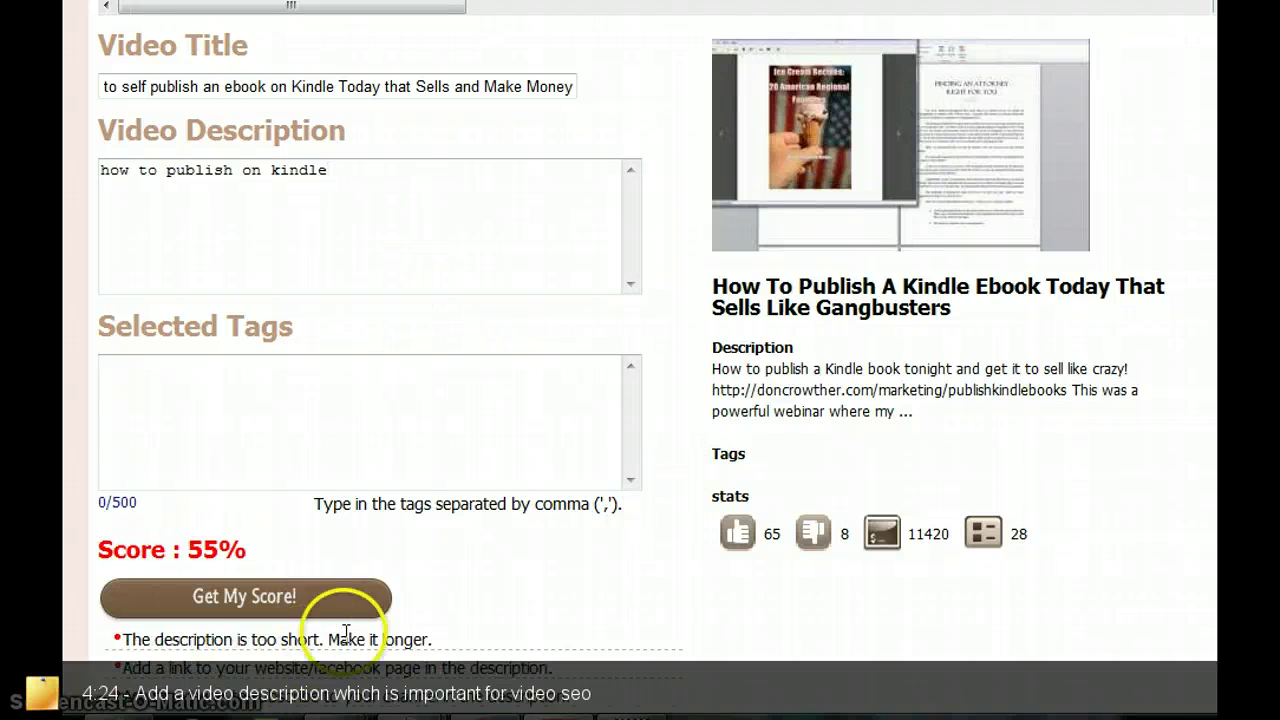
scroll(287, 535, "down", 1)
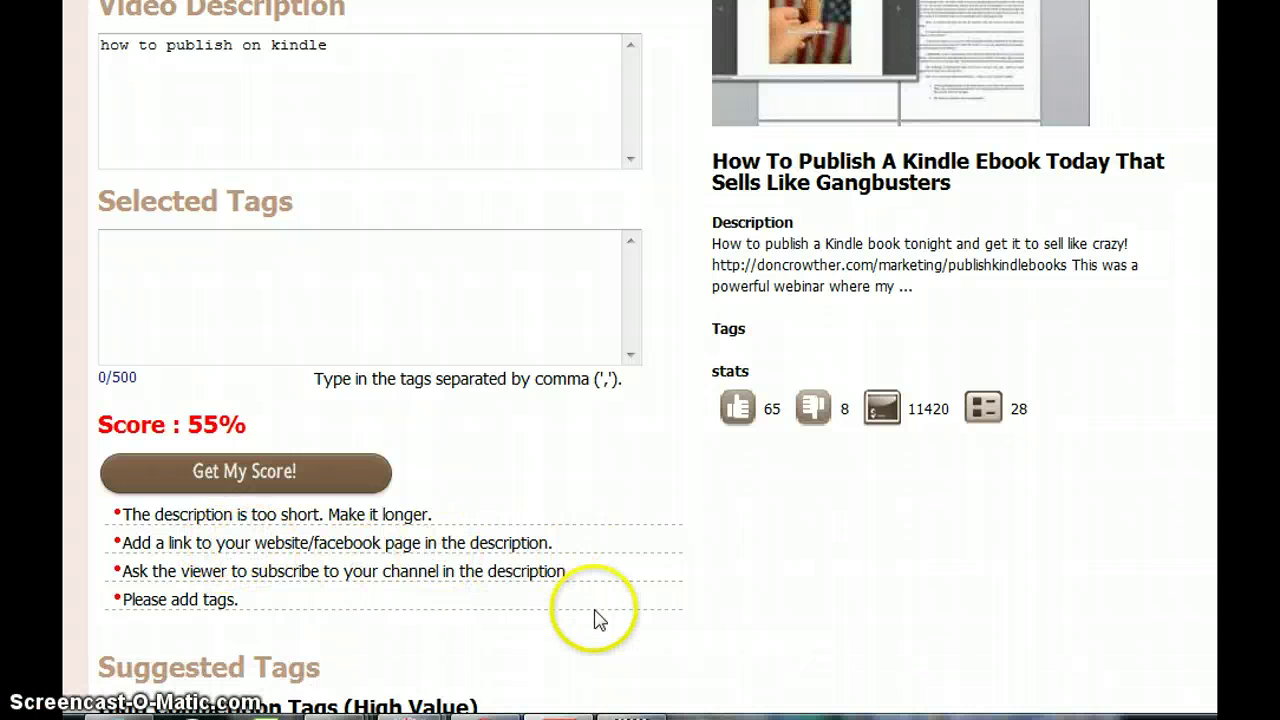
Prefix the description with the website URL and capitalise 'How to publish on kindle'.
scroll(594, 614, "up", 1)
left_click(101, 178)
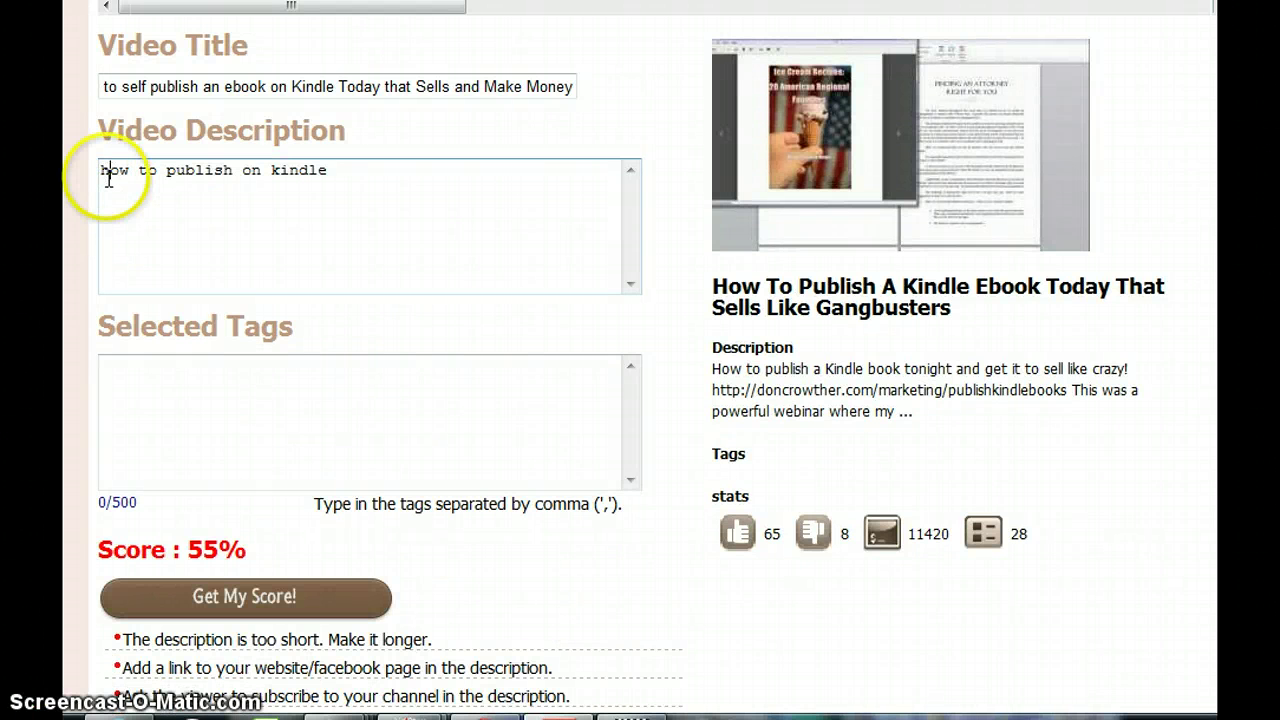
type("http://")
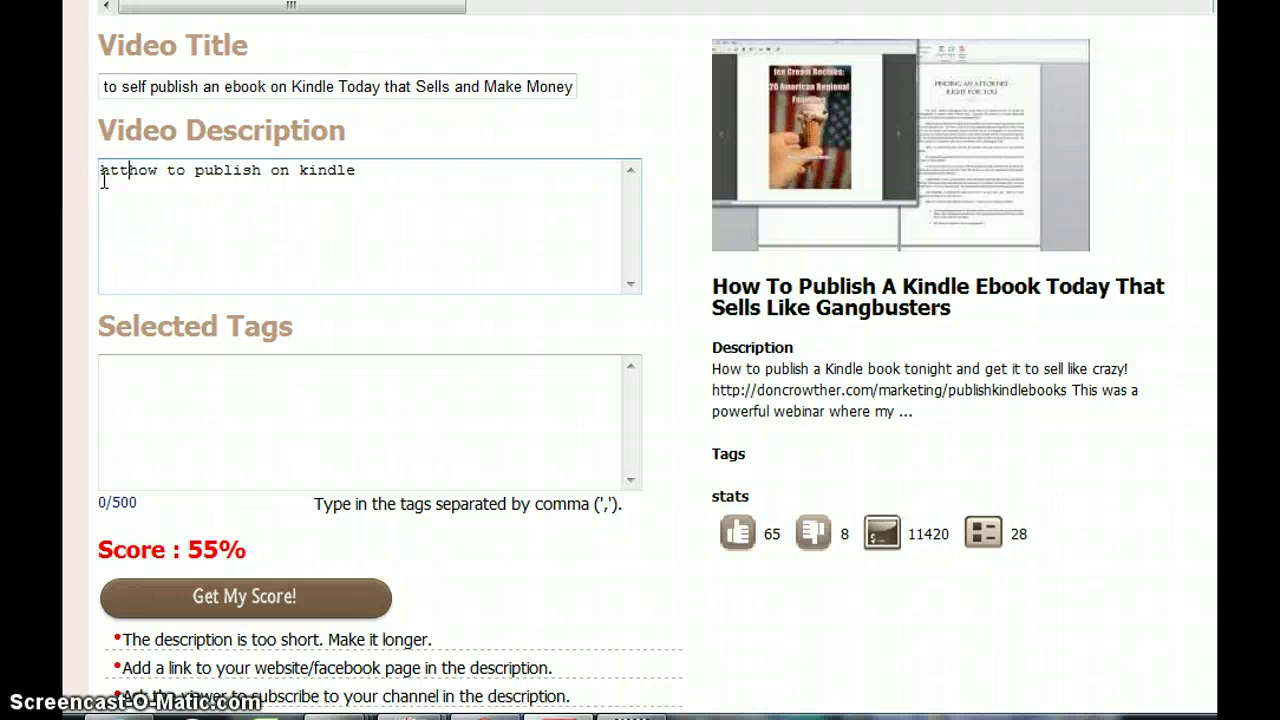
type("www")
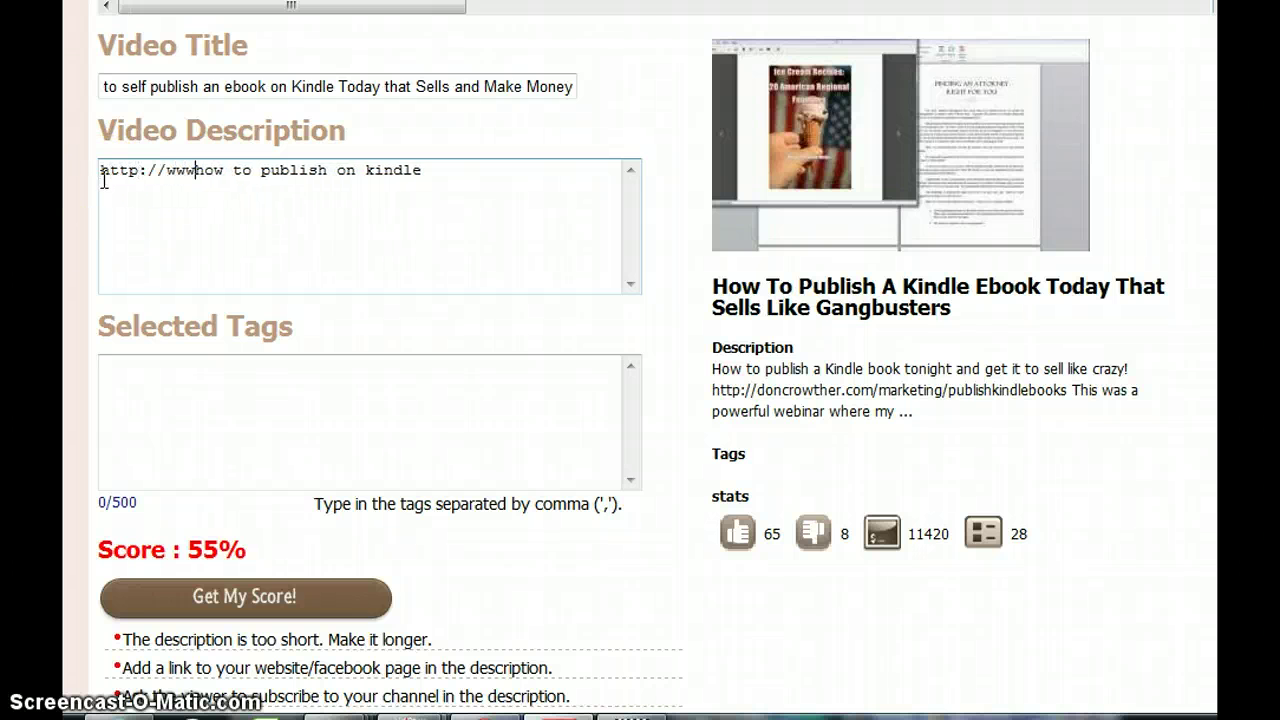
type(".lathalukos")
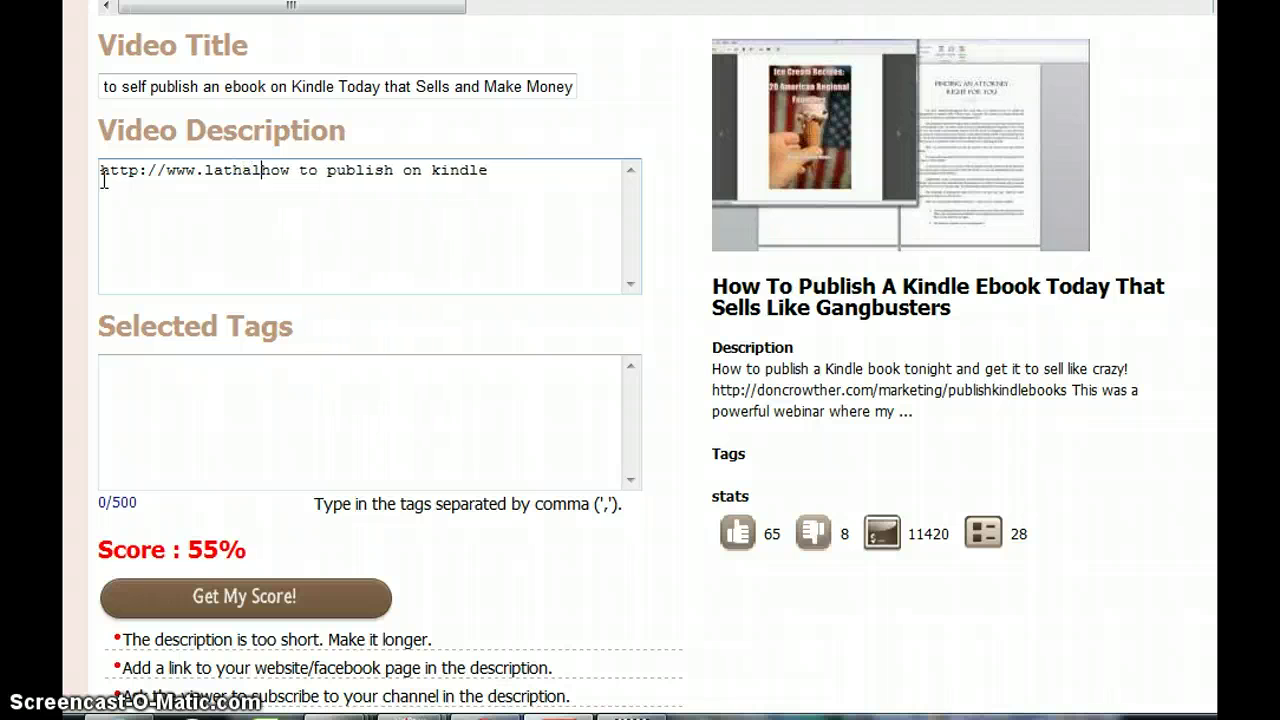
type("e.com ")
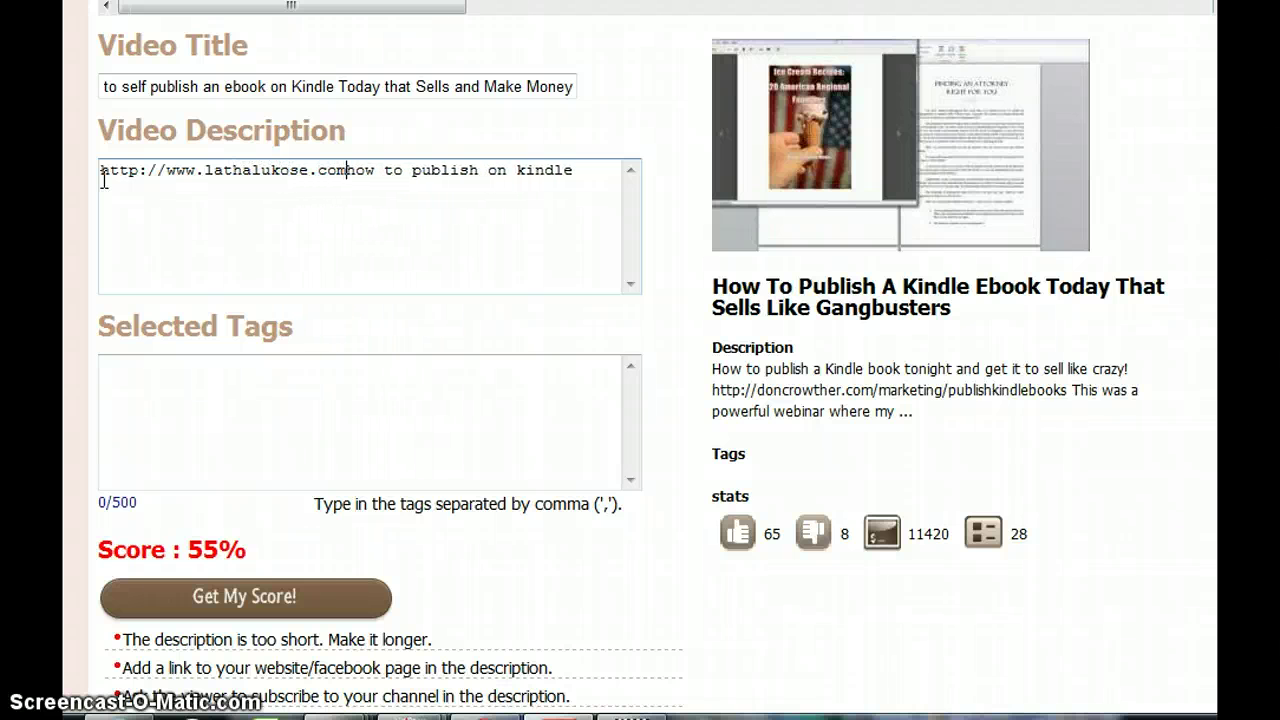
type("H")
key("Delete")
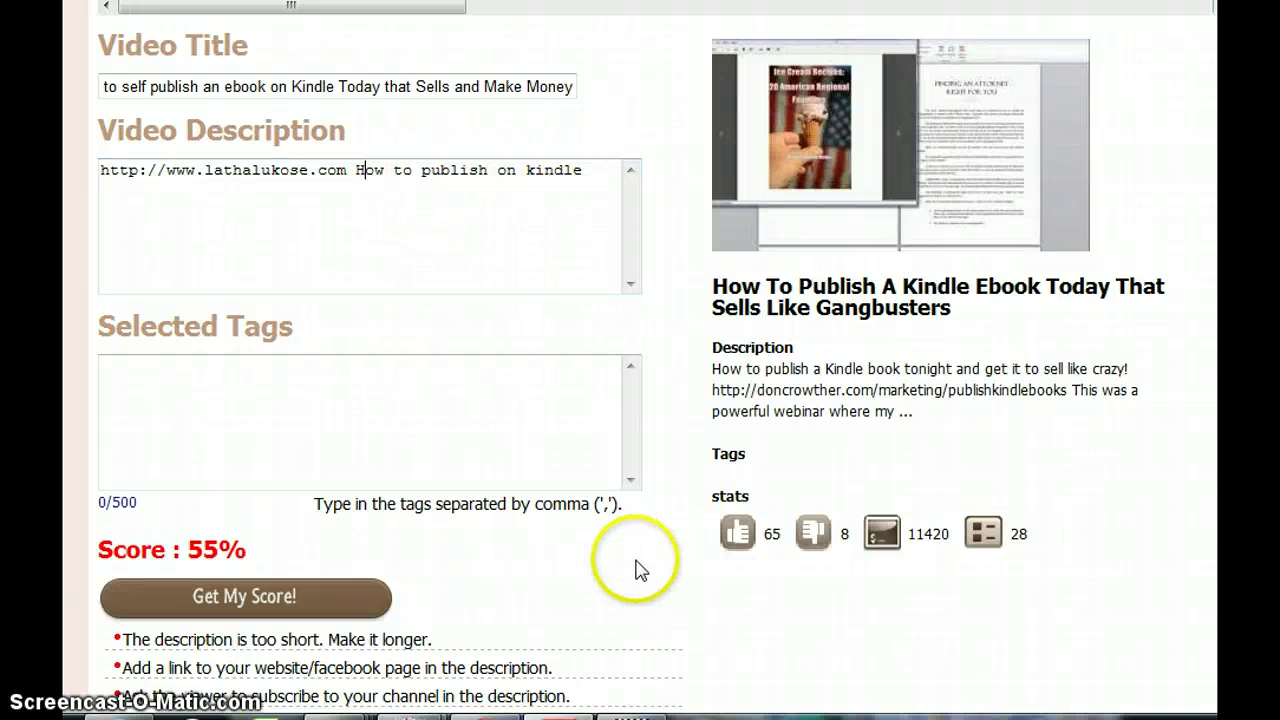
Rescore to 60% and add a description line asking viewers to subscribe for more Kindle videos.
left_click(343, 603)
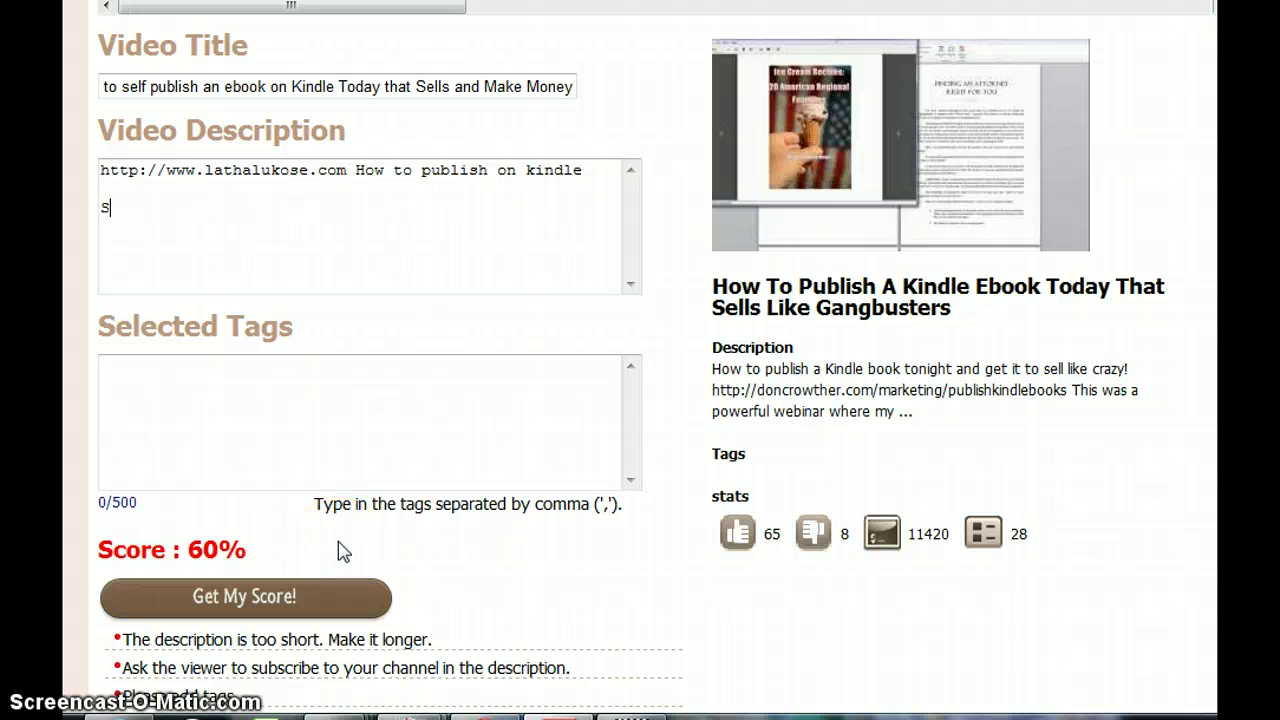
type("ubscribe to m")
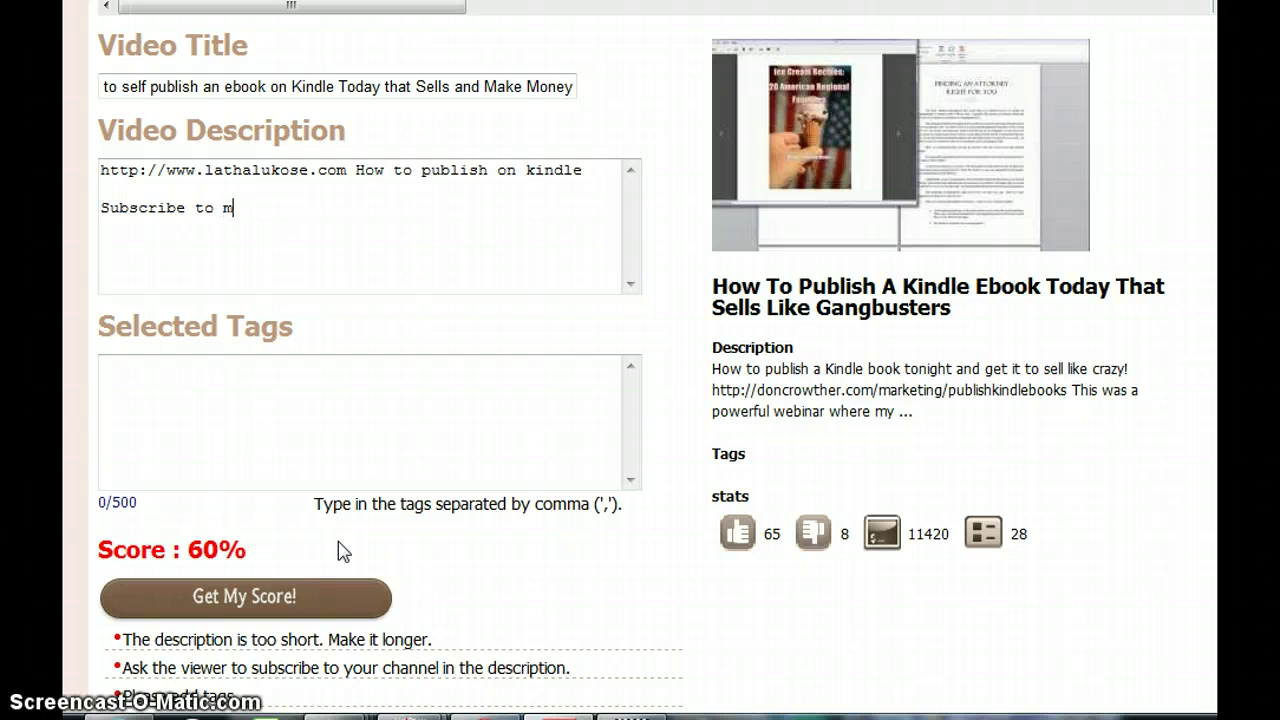
type("y channel ")
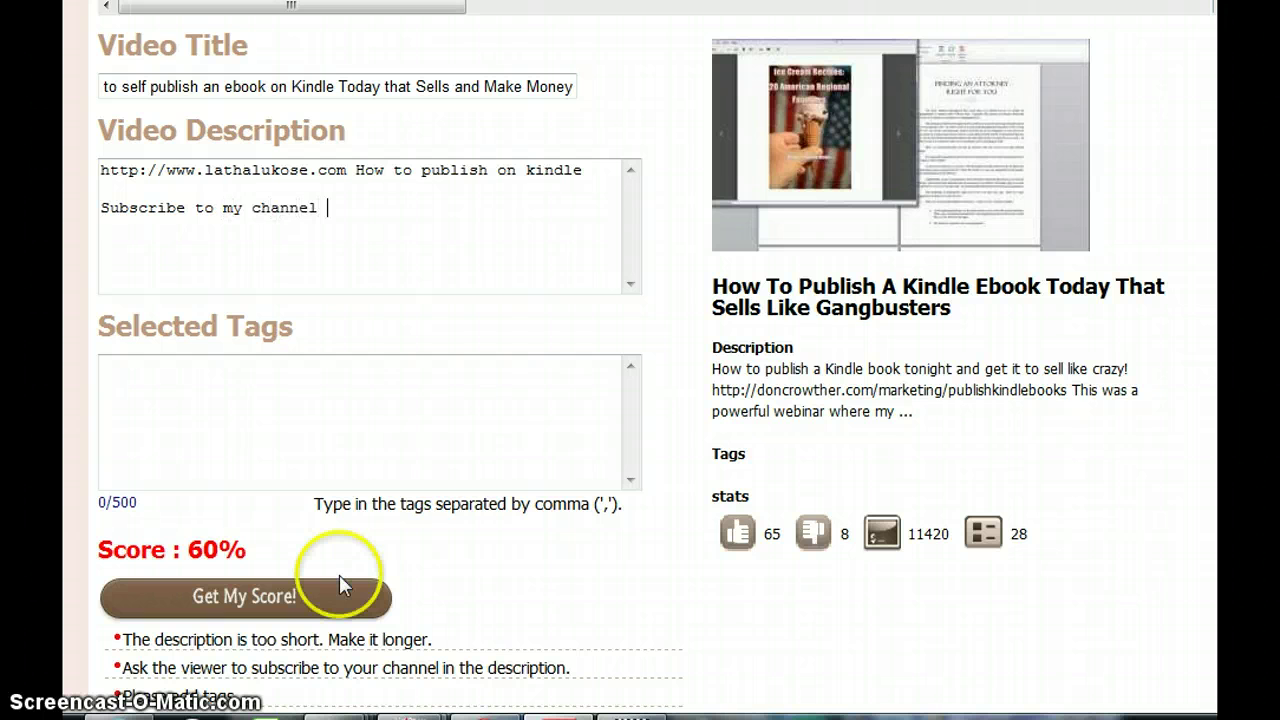
type("for more such videos ")
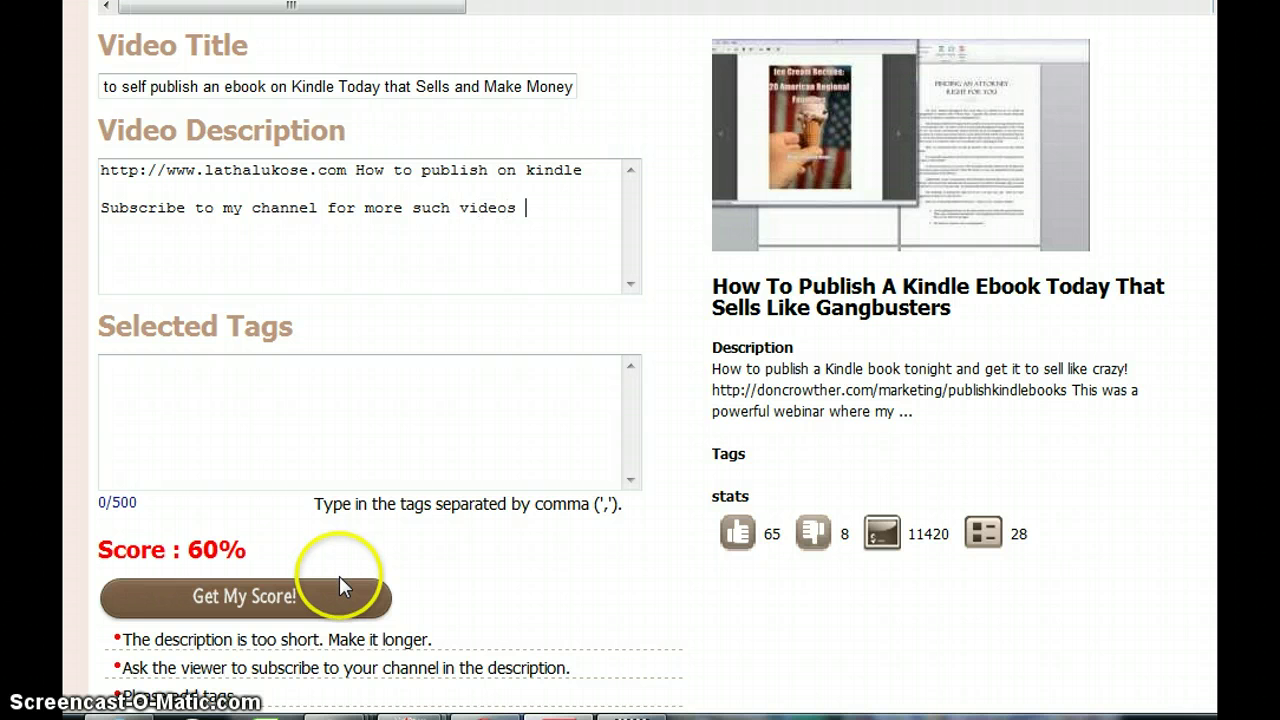
type("on how make a kill")
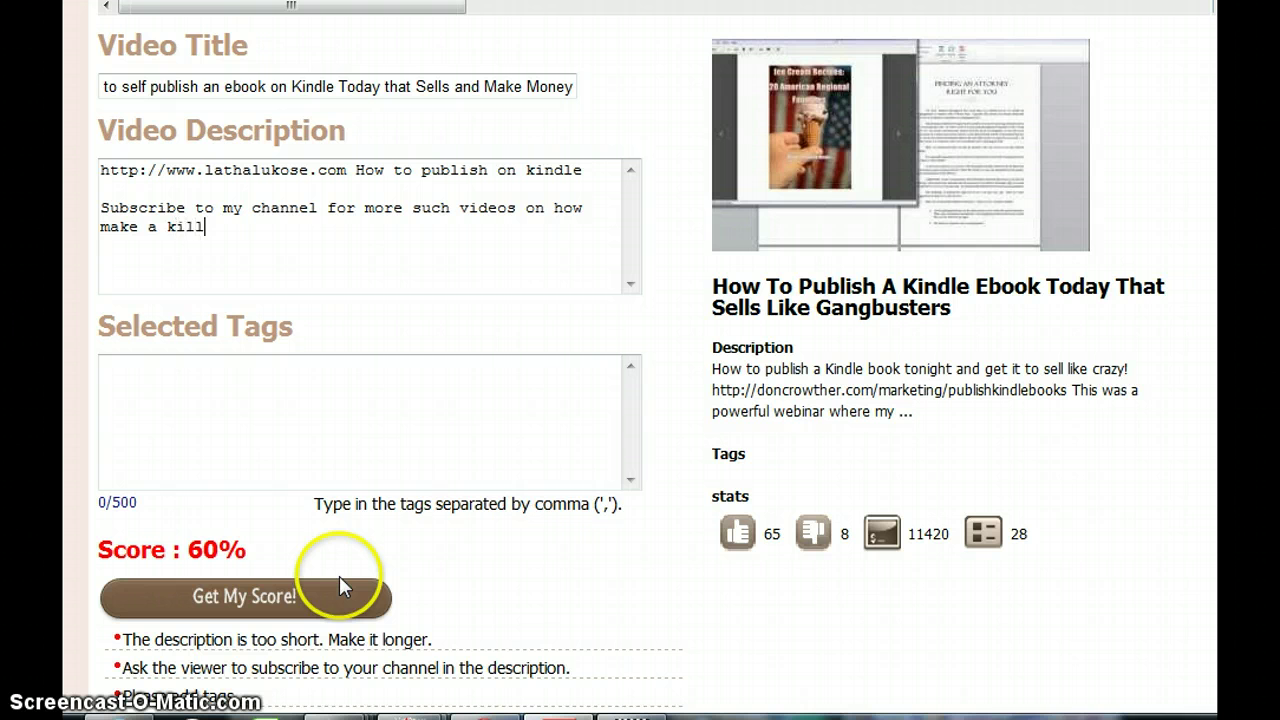
type("ing i")
key("BackSpace")
Copy 'publish your own book' from Notepad into the description after 'learn', then rescore.
key("alt+Tab")
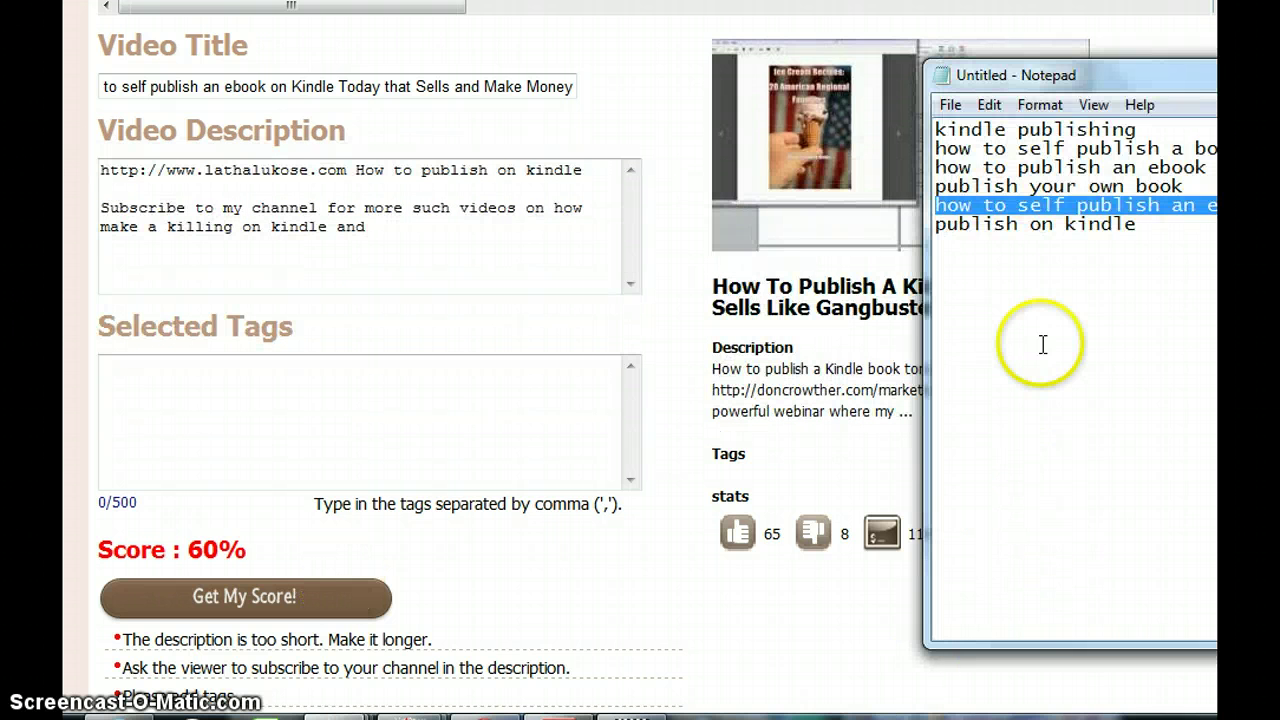
left_click(1200, 184)
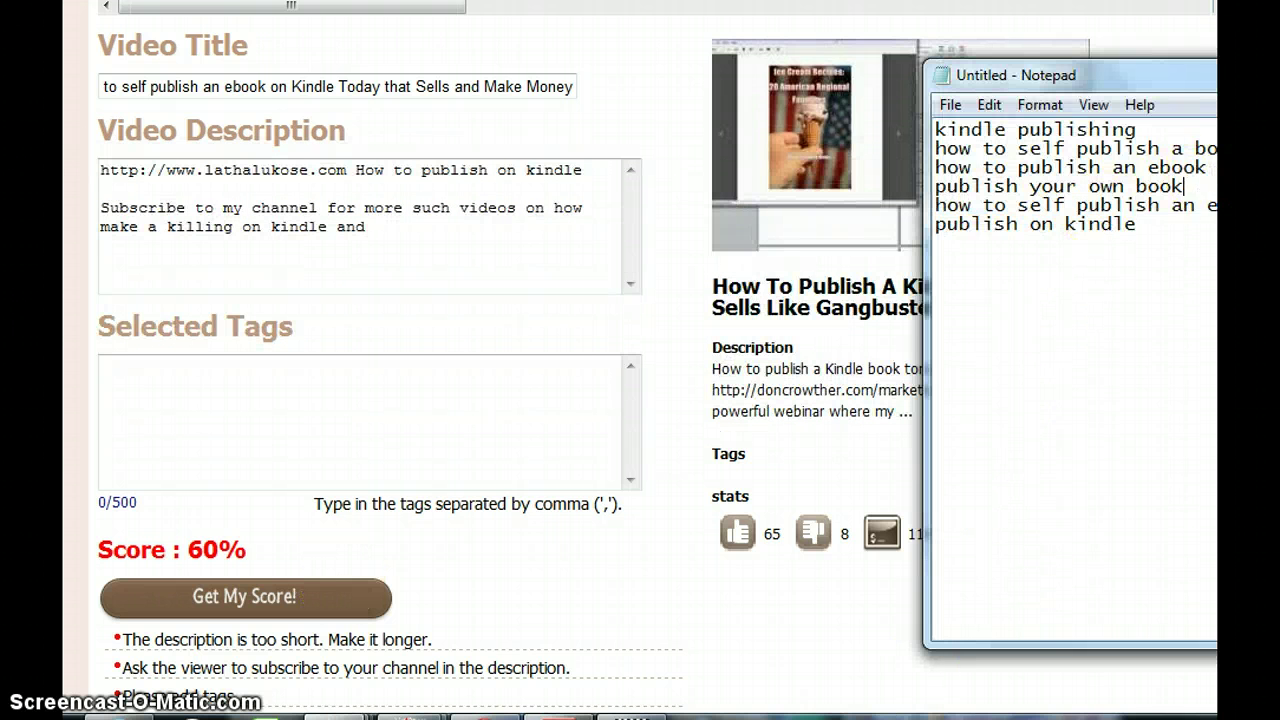
left_click_drag(1186, 186, 913, 186)
key("ctrl+c")
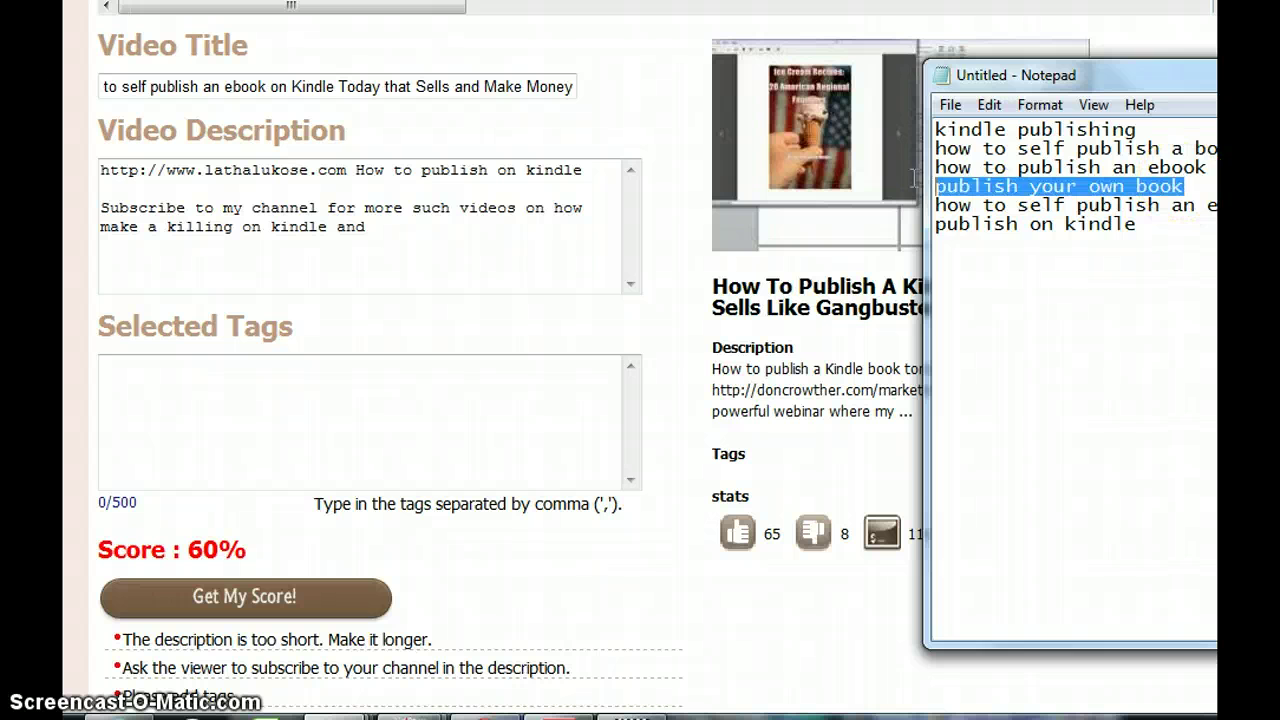
left_click(465, 238)
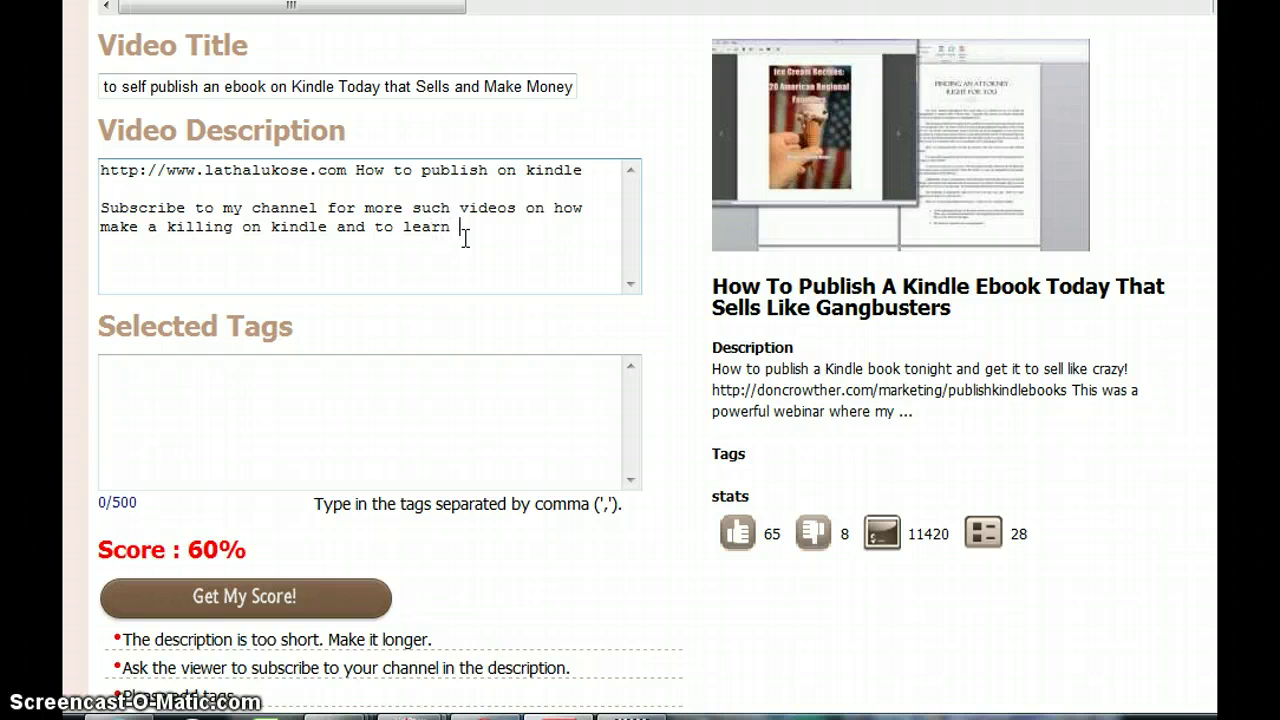
key("ctrl+v")
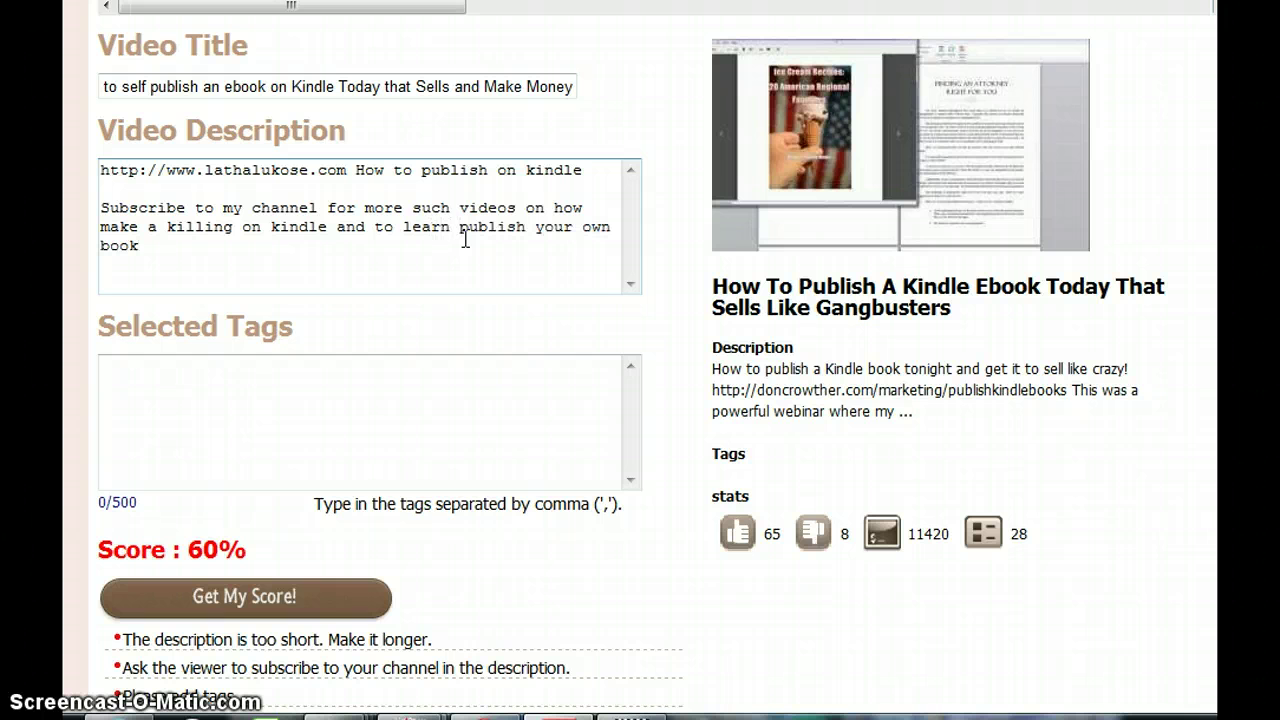
left_click(286, 594)
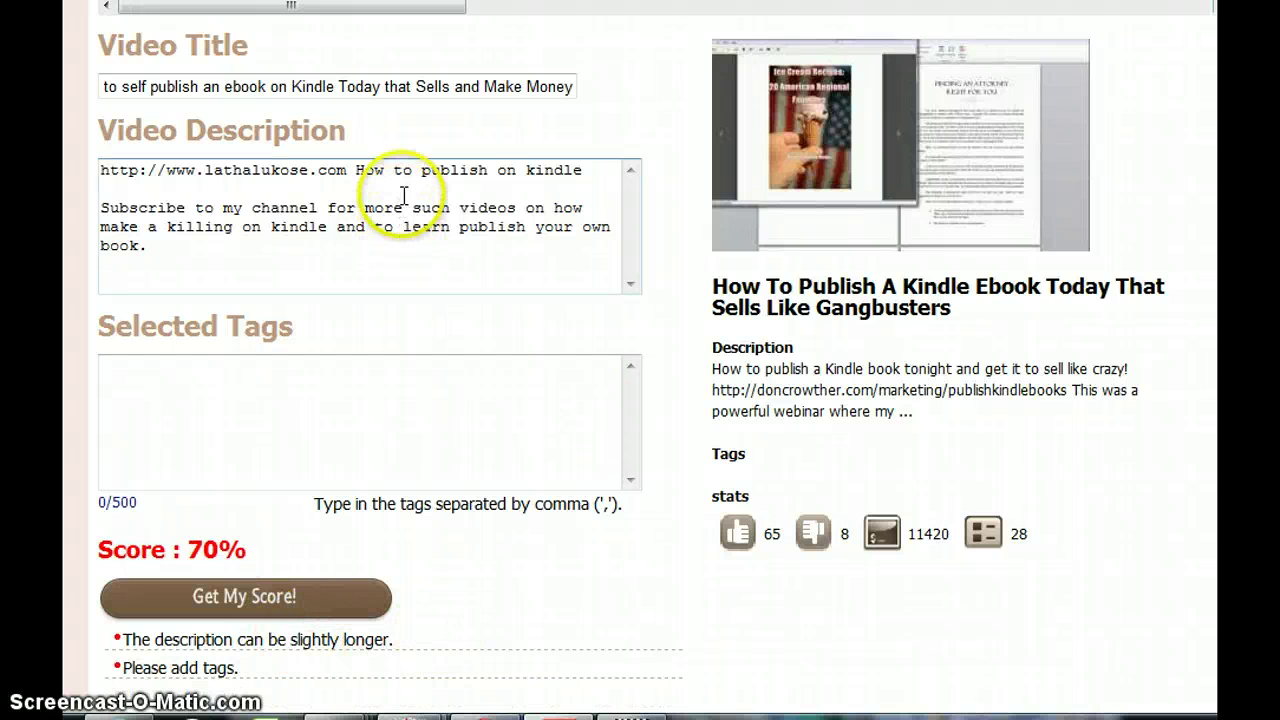
Continue the description's first line with 'today usind simple strategies which can get you on the k…'.
left_click(600, 171)
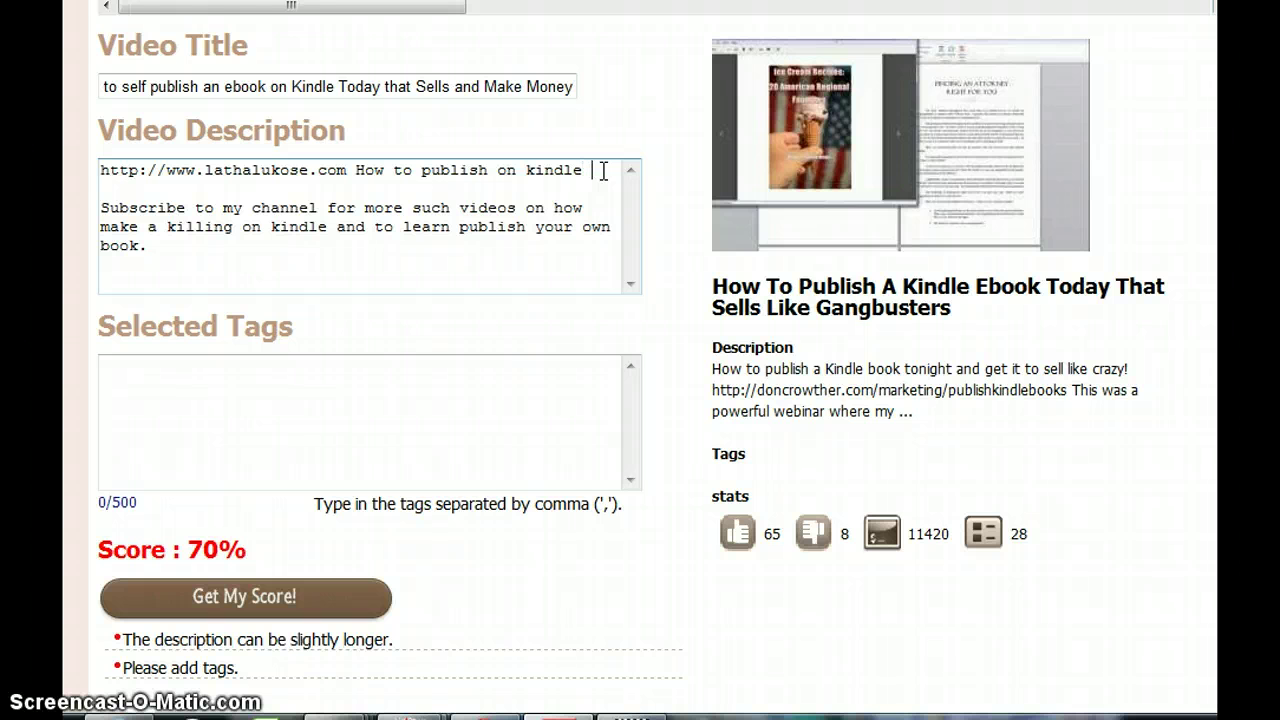
type("today usin")
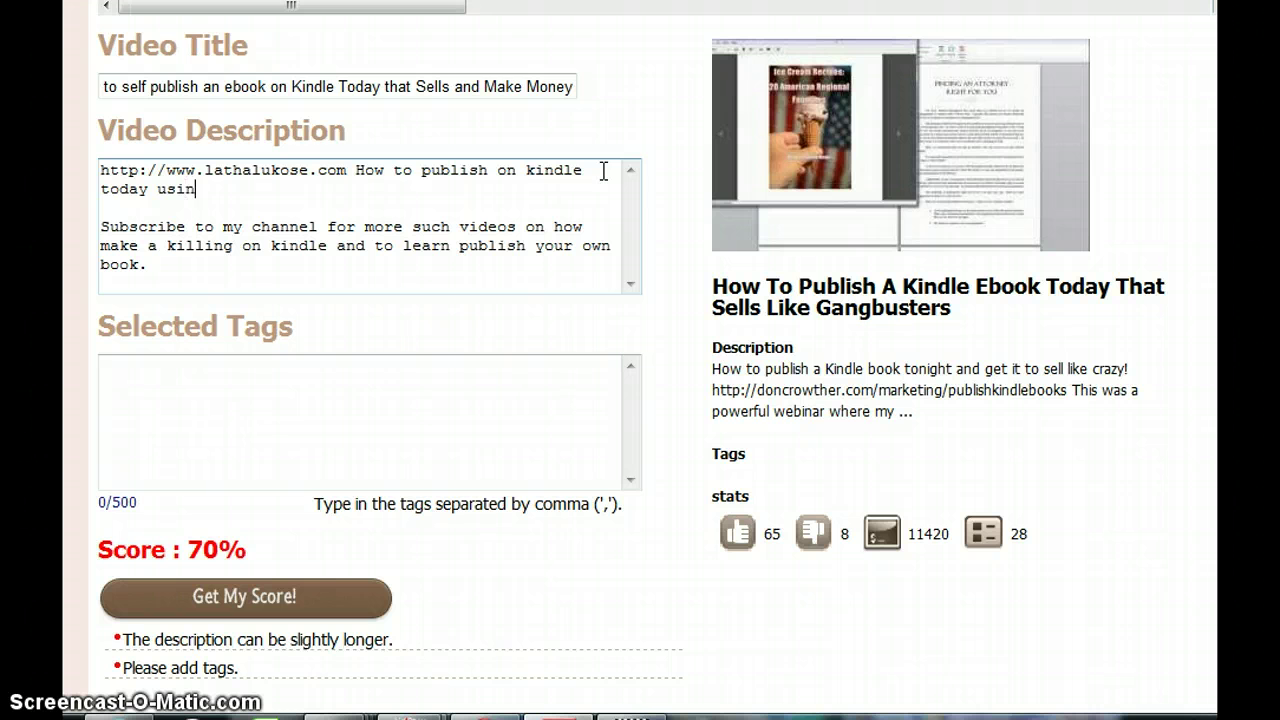
type("d simple ")
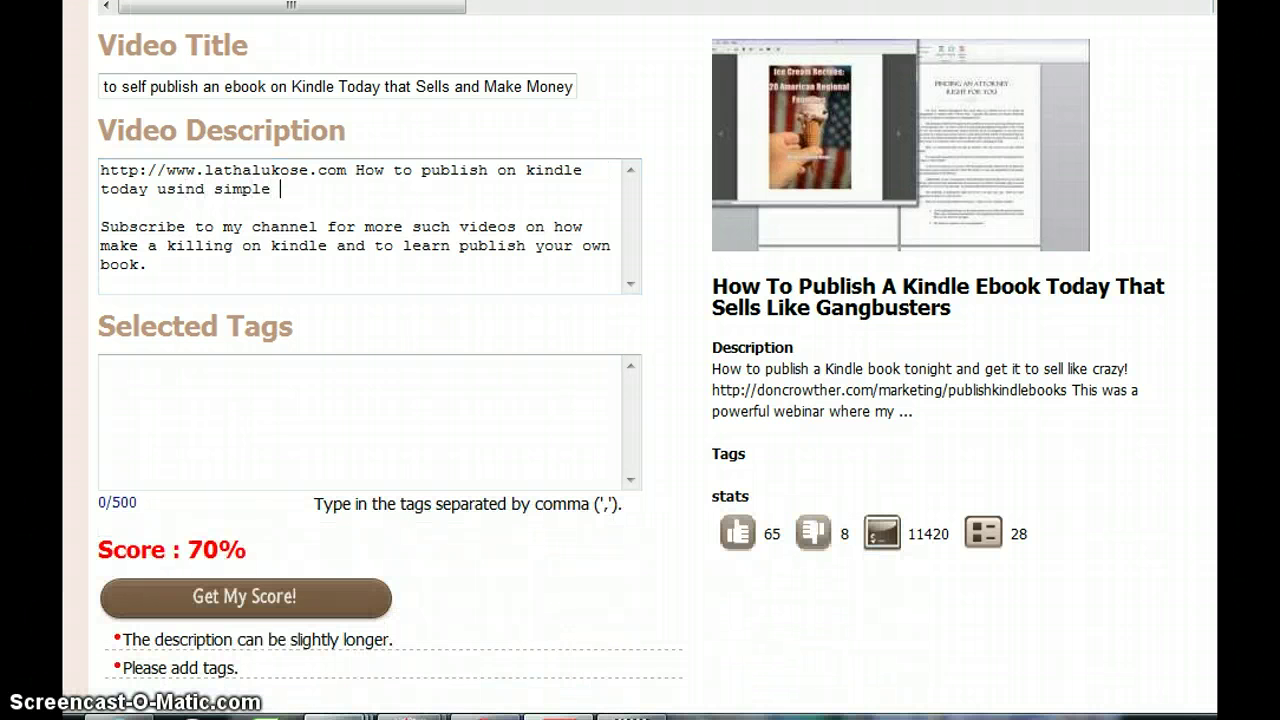
type("strategies which can get you on the")
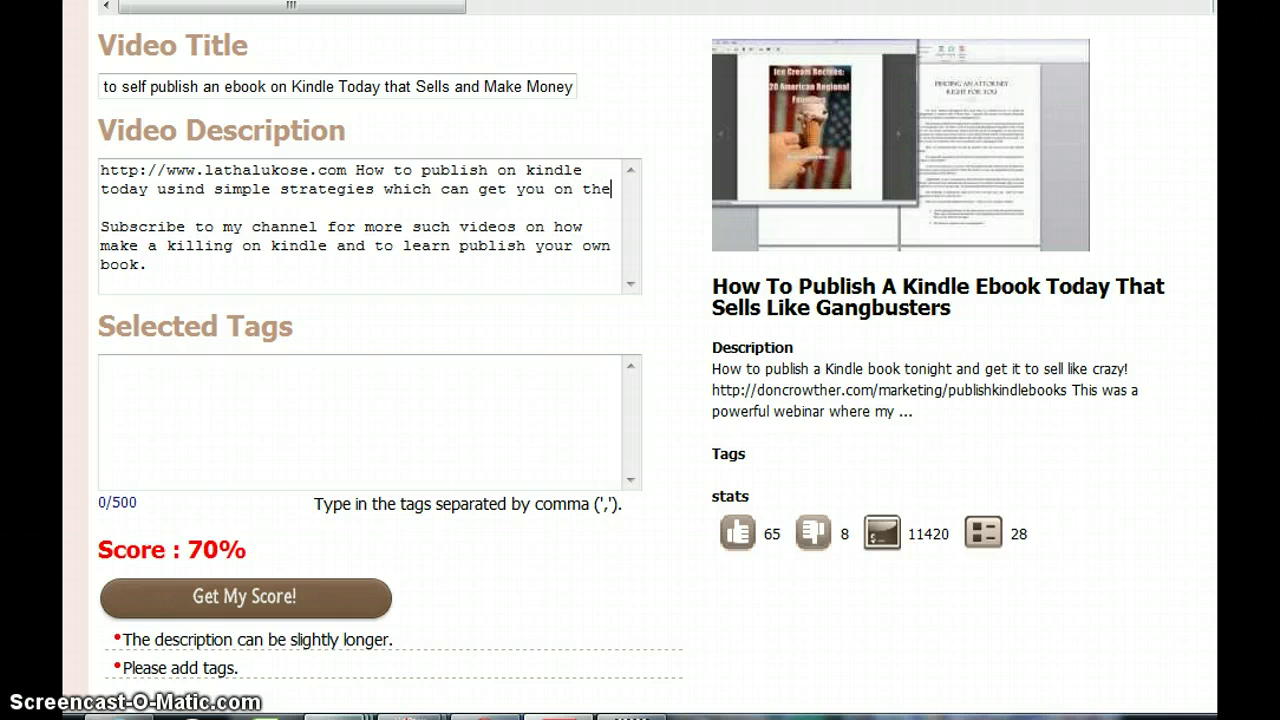
type(" kindle bestseller.")
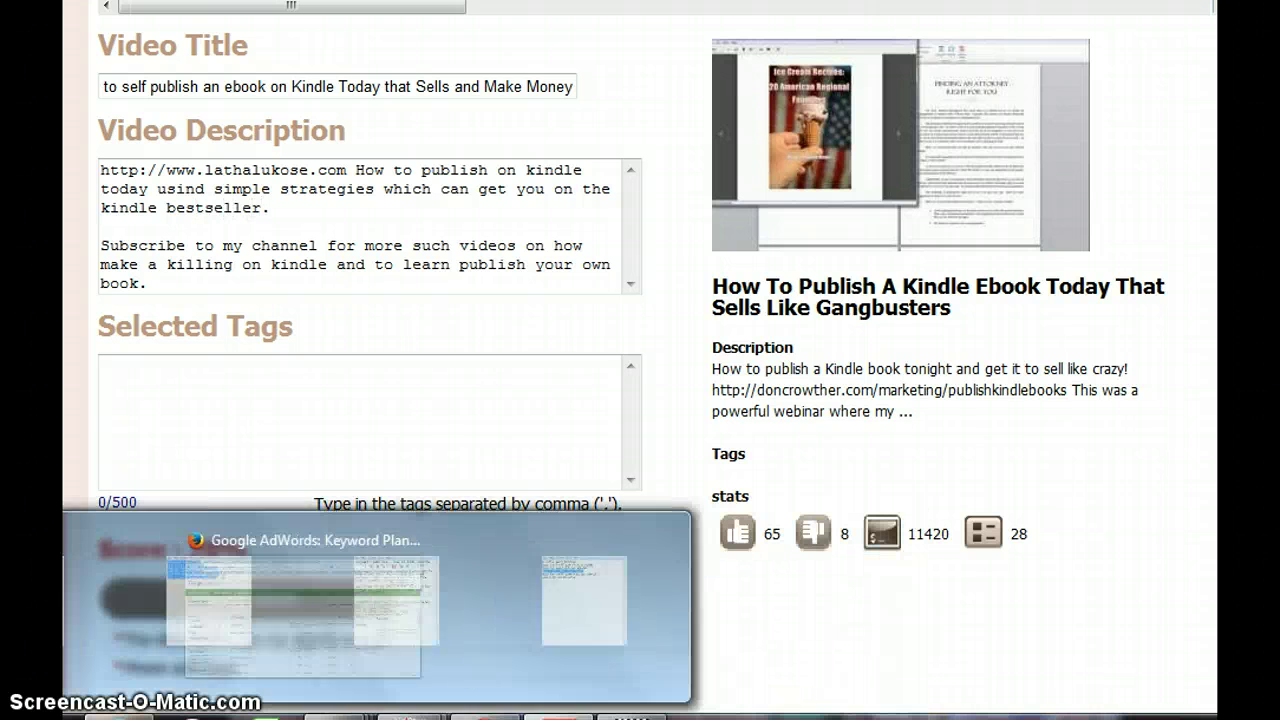
Rescore the description, then paste all the Notepad keyword lines into the empty tags box.
left_click(357, 604)
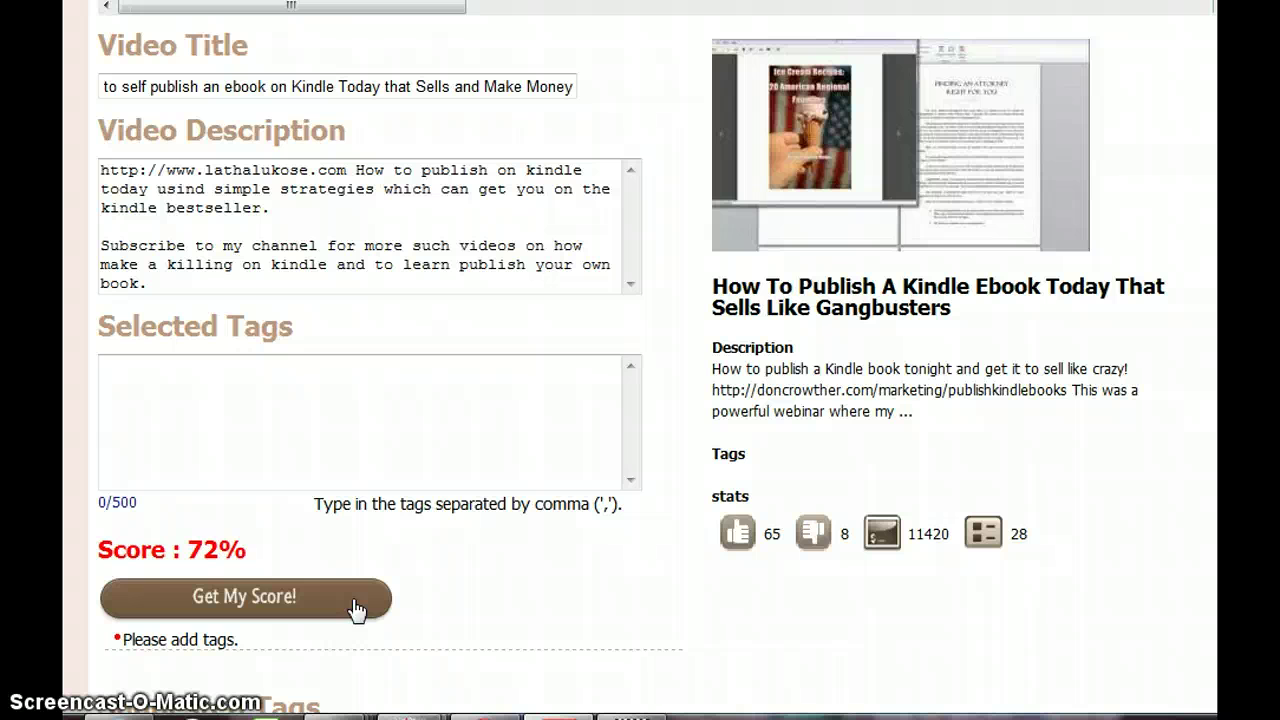
left_click(240, 406)
left_click(420, 712)
left_click_drag(1108, 263, 903, 129)
key("ctrl+c")
left_click(434, 389)
key("ctrl+v")
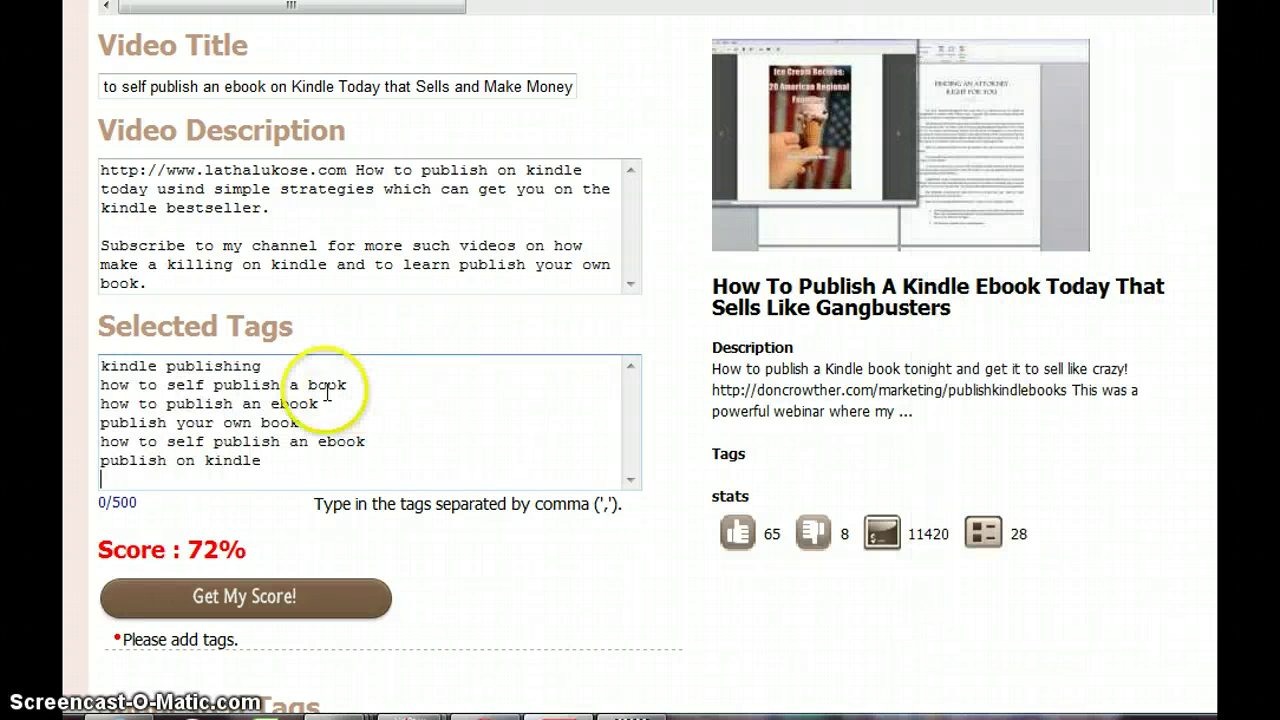
Add a comma after each pasted tag line and remove the stray comma on the last line.
left_click(290, 366)
type(",")
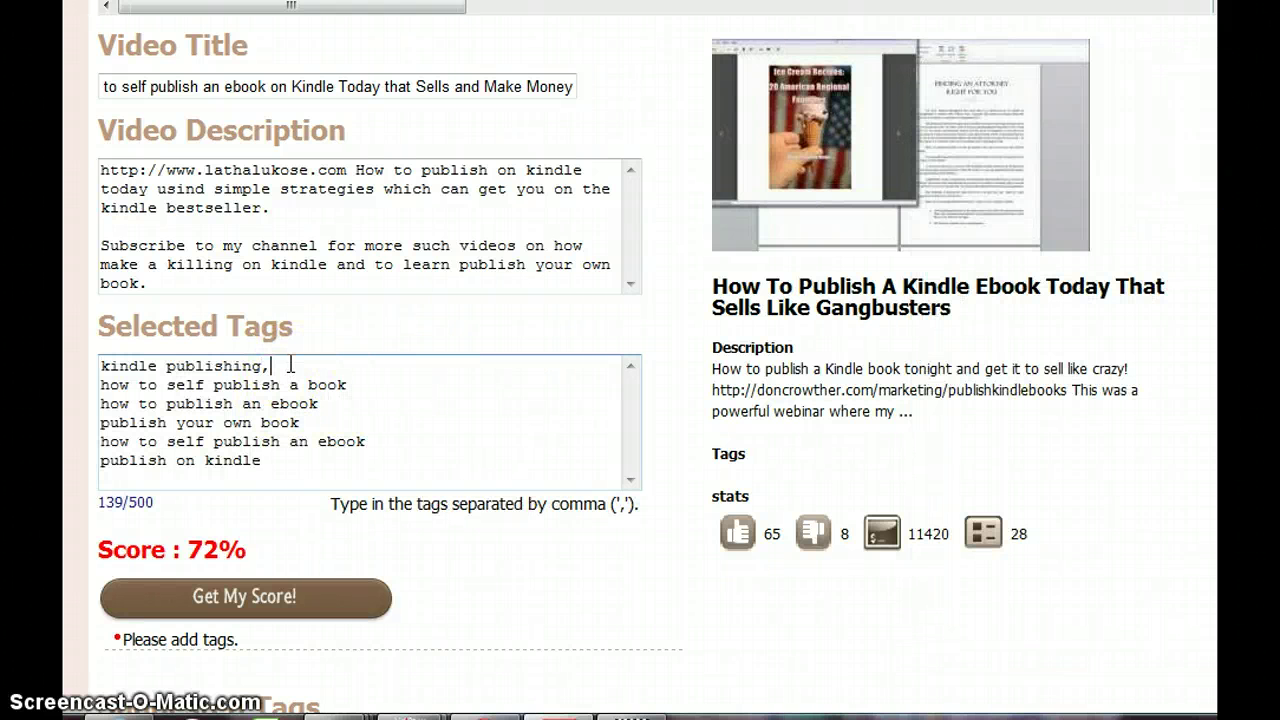
left_click(350, 385)
type(",")
mouse_move(483, 655)
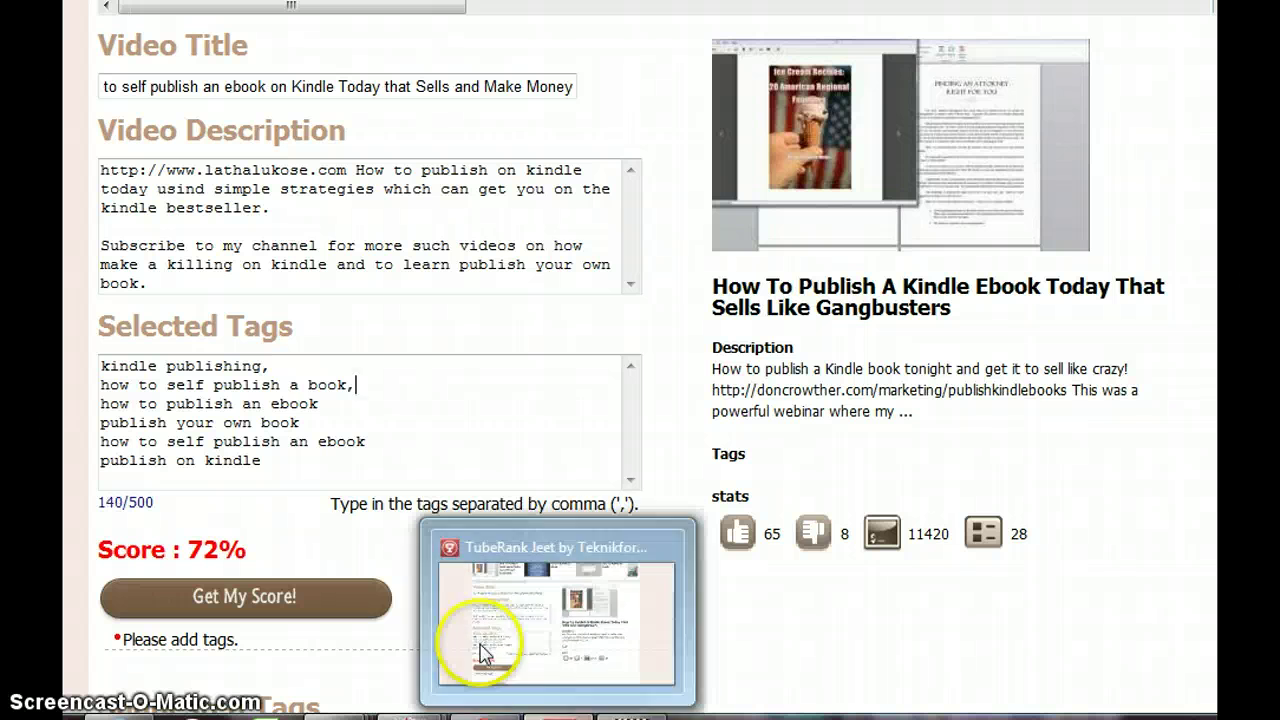
left_click(321, 404)
type(",")
left_click(305, 423)
type(",")
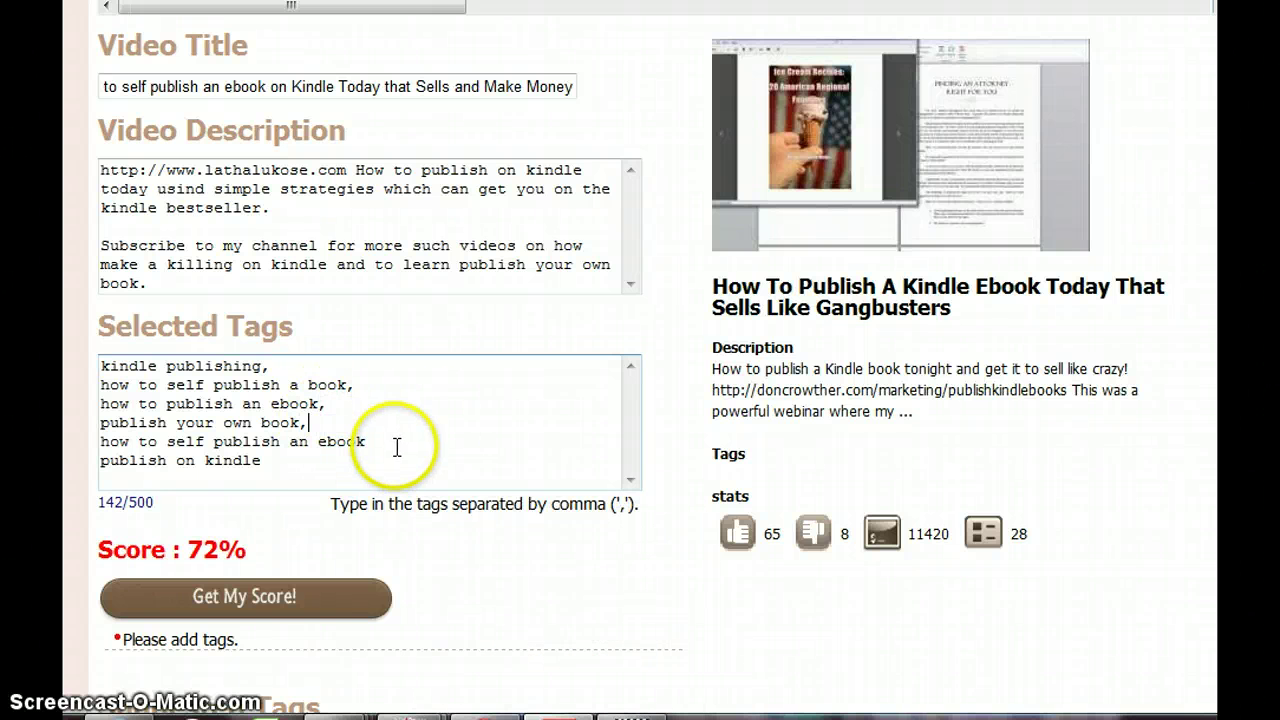
left_click(397, 447)
type(",")
left_click(309, 463)
type(",")
left_click(263, 462)
key("Delete")
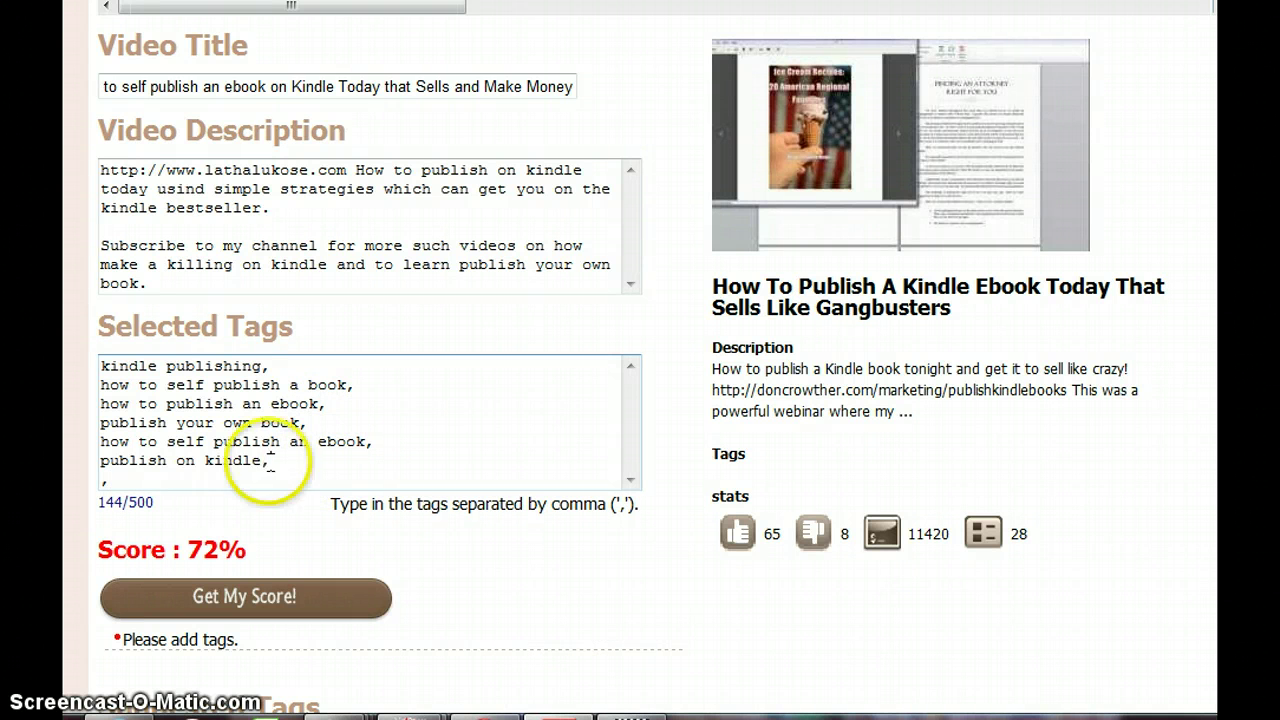
Put 'how to publish on kindle,' at the start of the tags and delete the trailing comma.
scroll(420, 210, "up", 4)
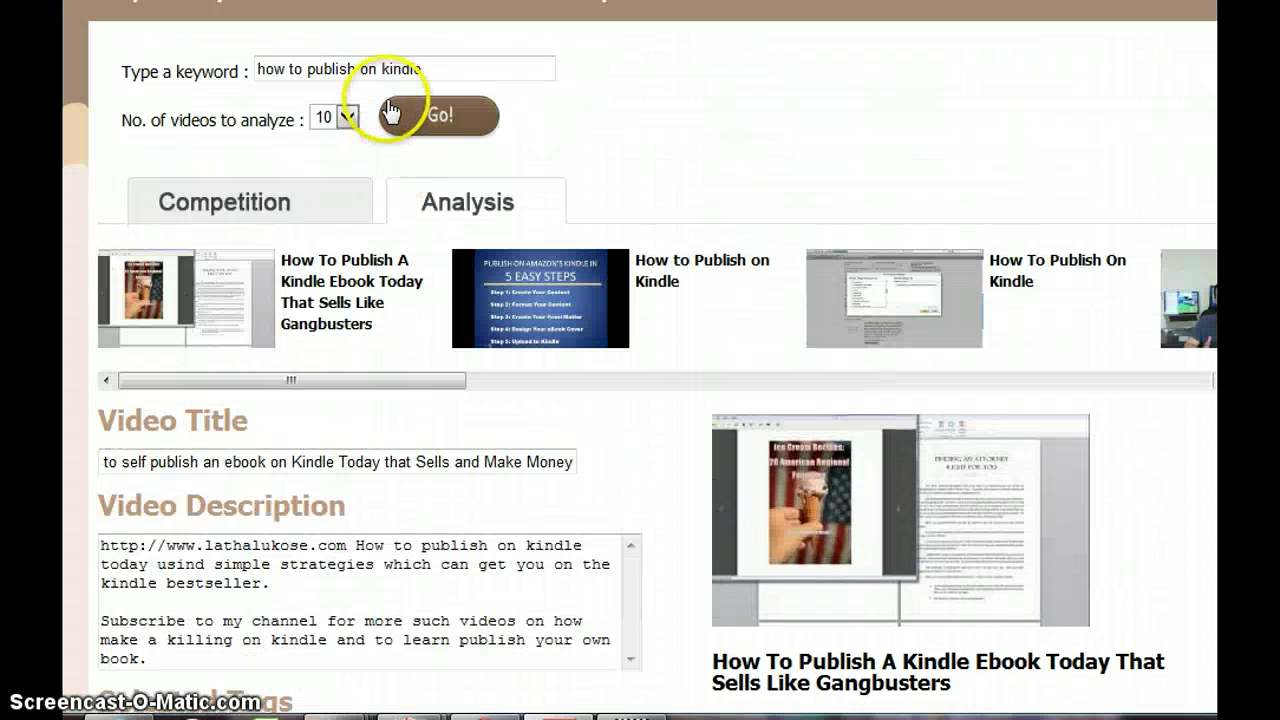
left_click_drag(505, 66, 190, 62)
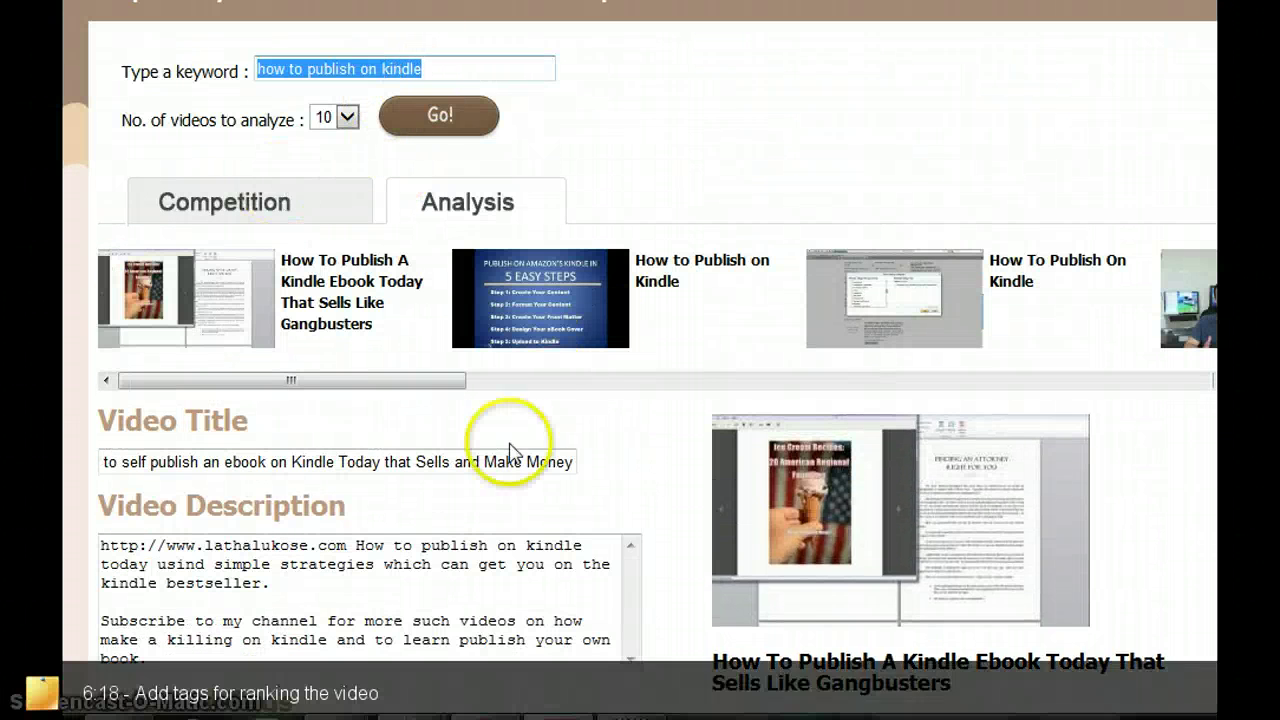
scroll(508, 429, "down", 5)
left_click(114, 242)
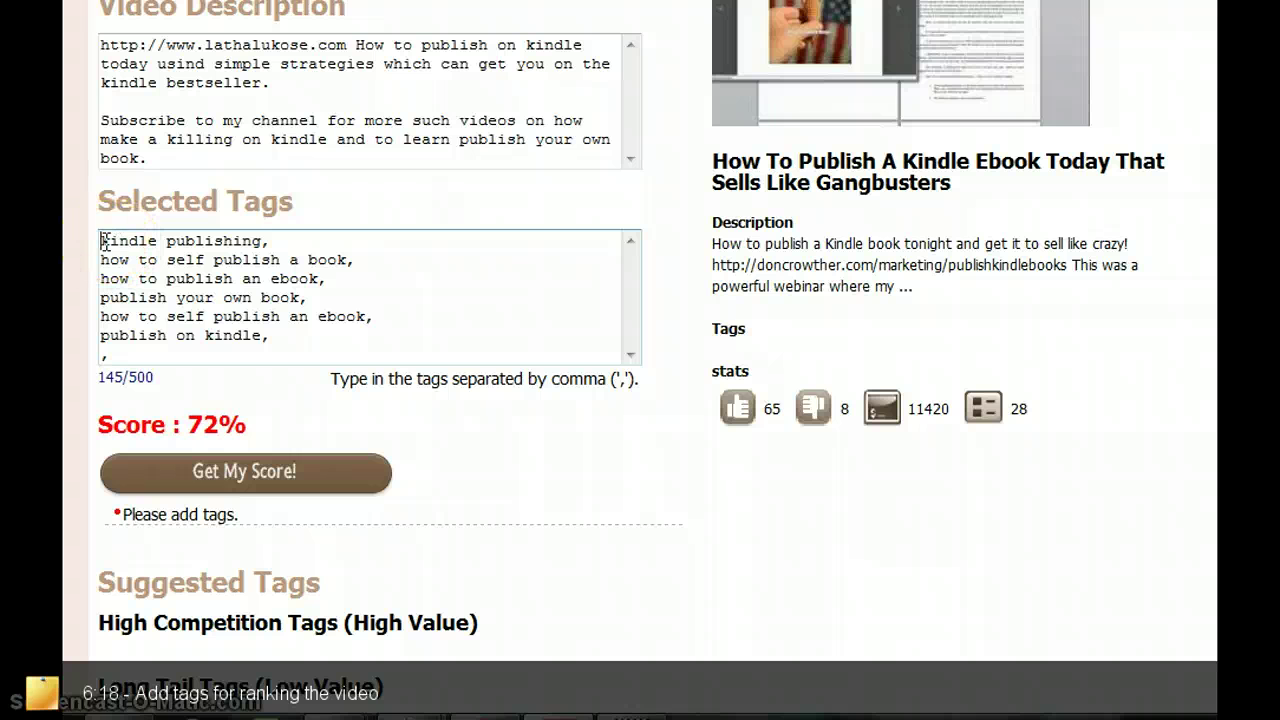
key("ctrl+v")
type(",")
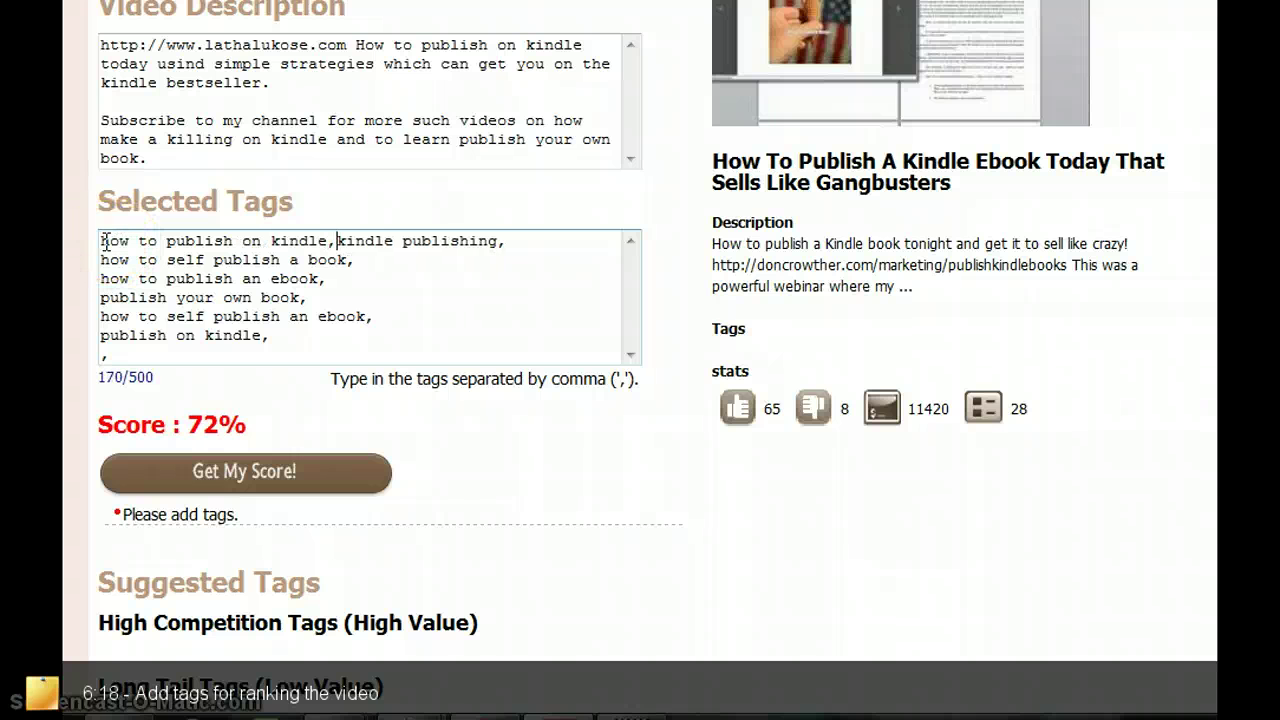
left_click(126, 362)
left_click_drag(134, 358, 100, 354)
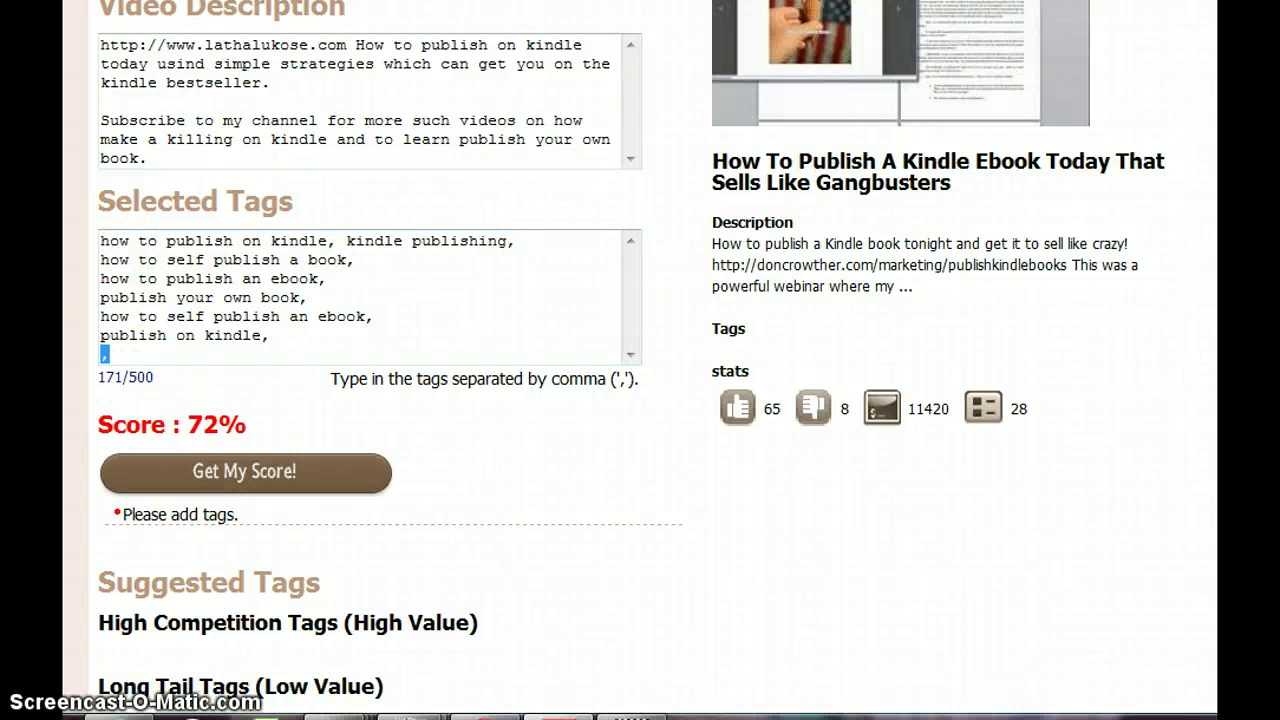
key("BackSpace")
Score the tags, then append the tags 'publish', 'ebook' and 'kindle' and rescore.
left_click(209, 478)
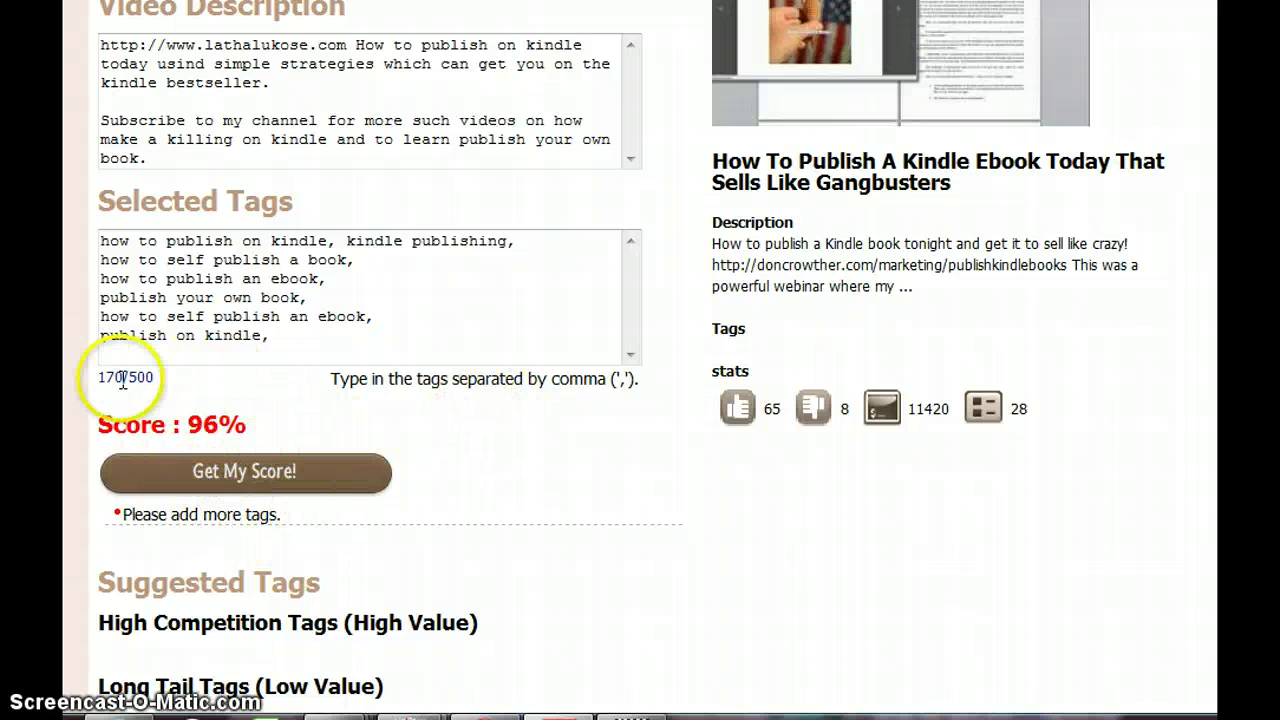
left_click(284, 346)
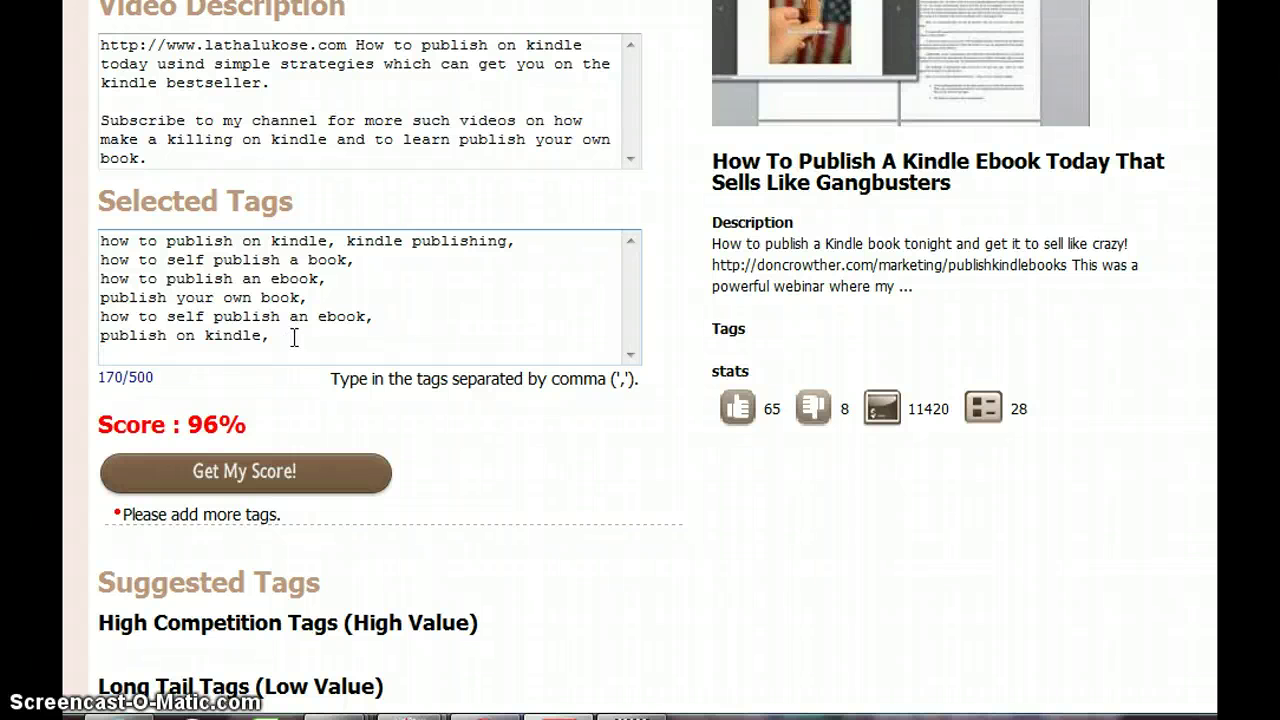
type("publish, ebook,")
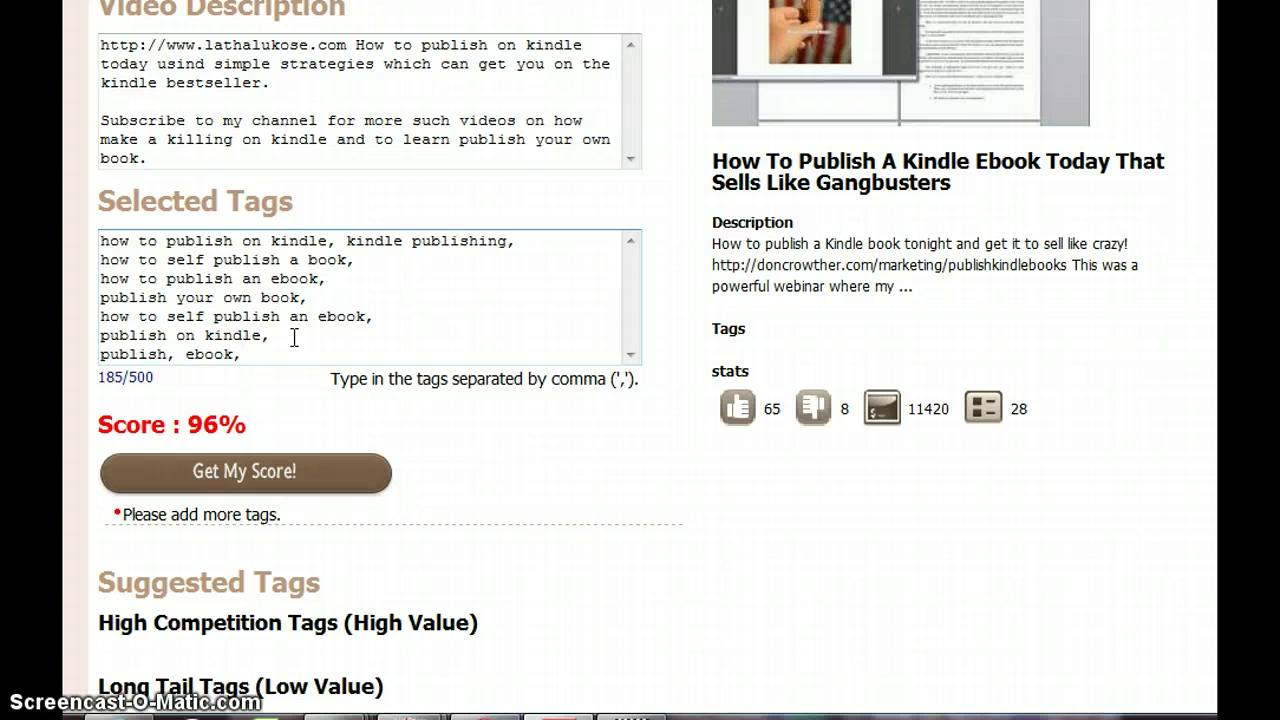
type("kindle")
left_click(296, 470)
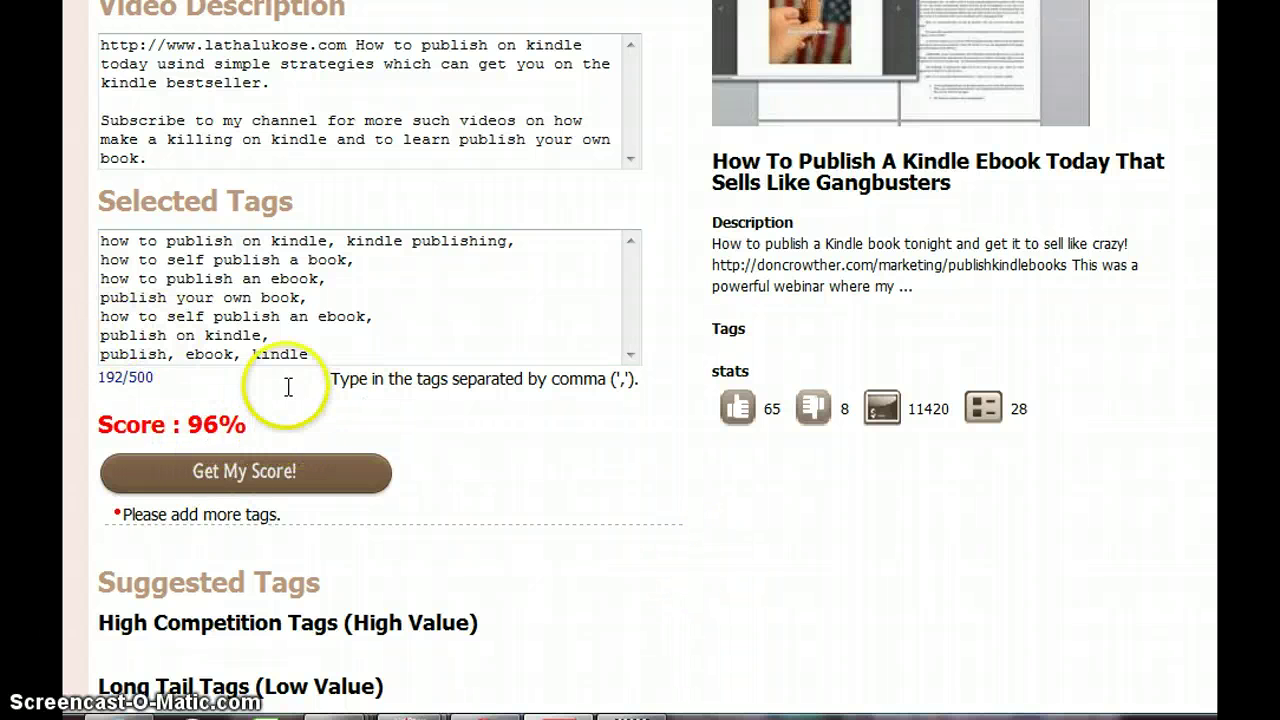
Append the channel name, 'publishing' and 'self publish' as tags and recalculate the score to 96%.
left_click(386, 357)
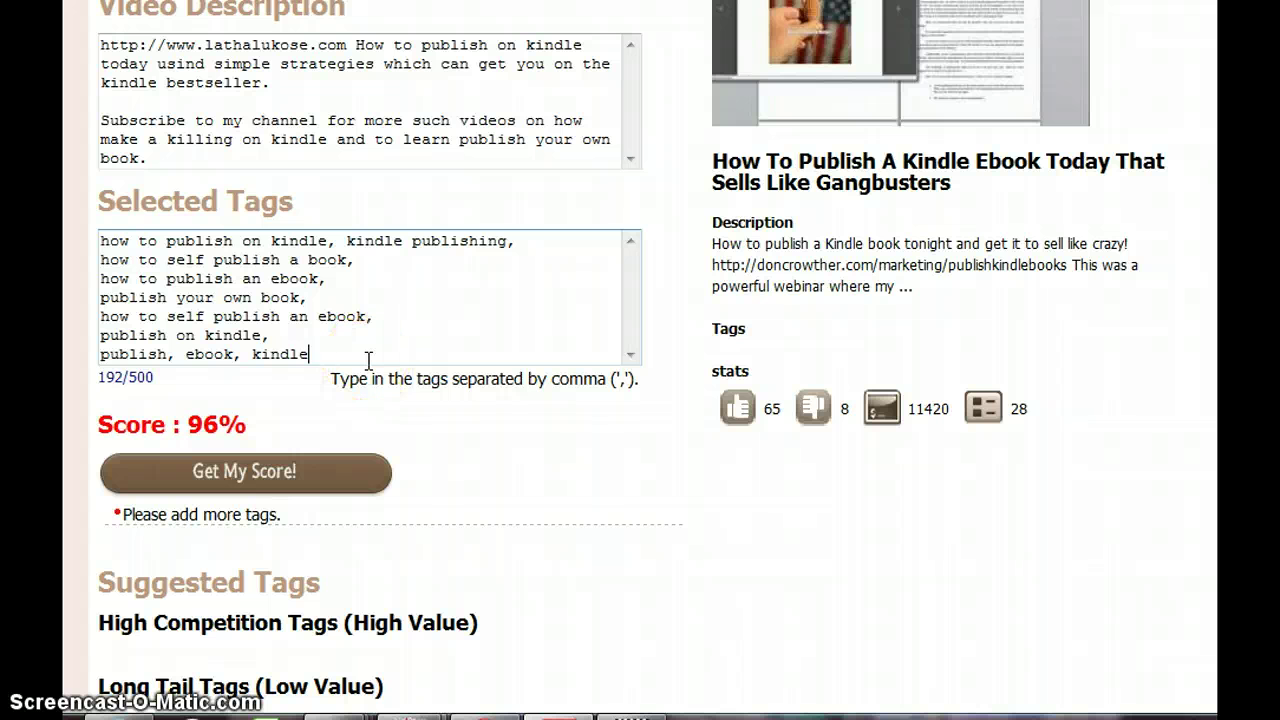
type(", lathalu")
type("kose, ")
type("publish")
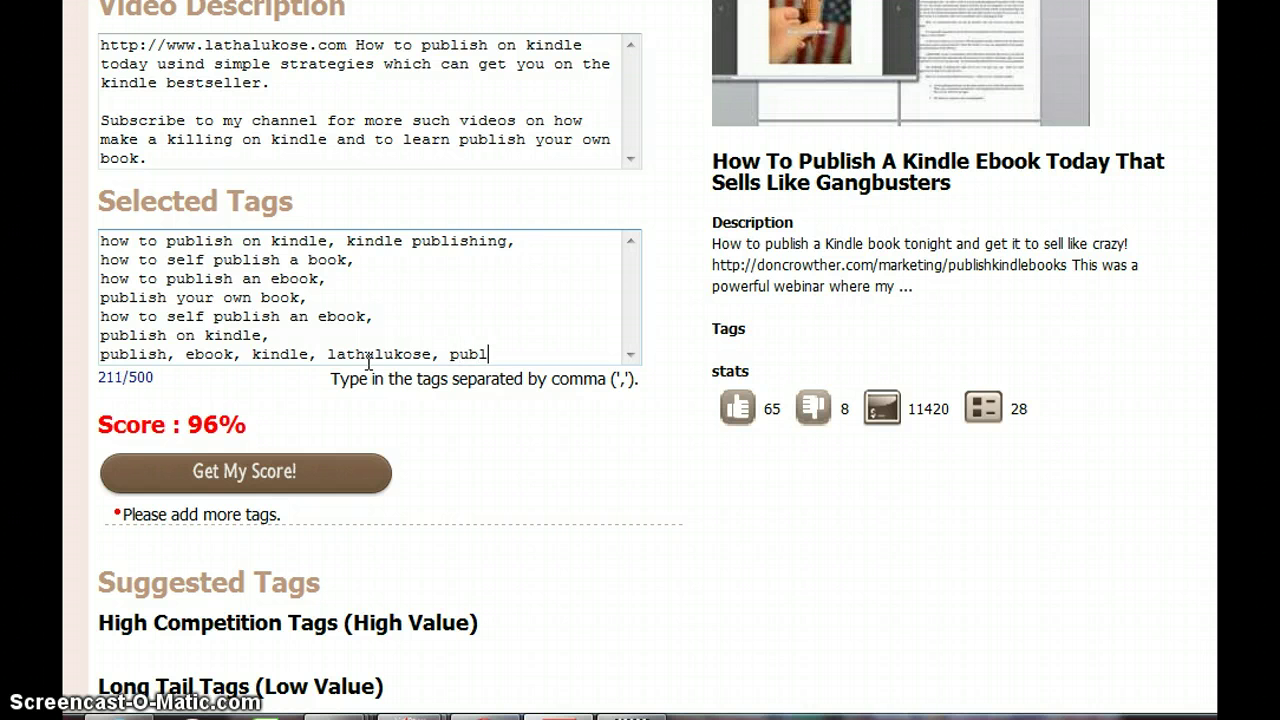
type("ing, self pu")
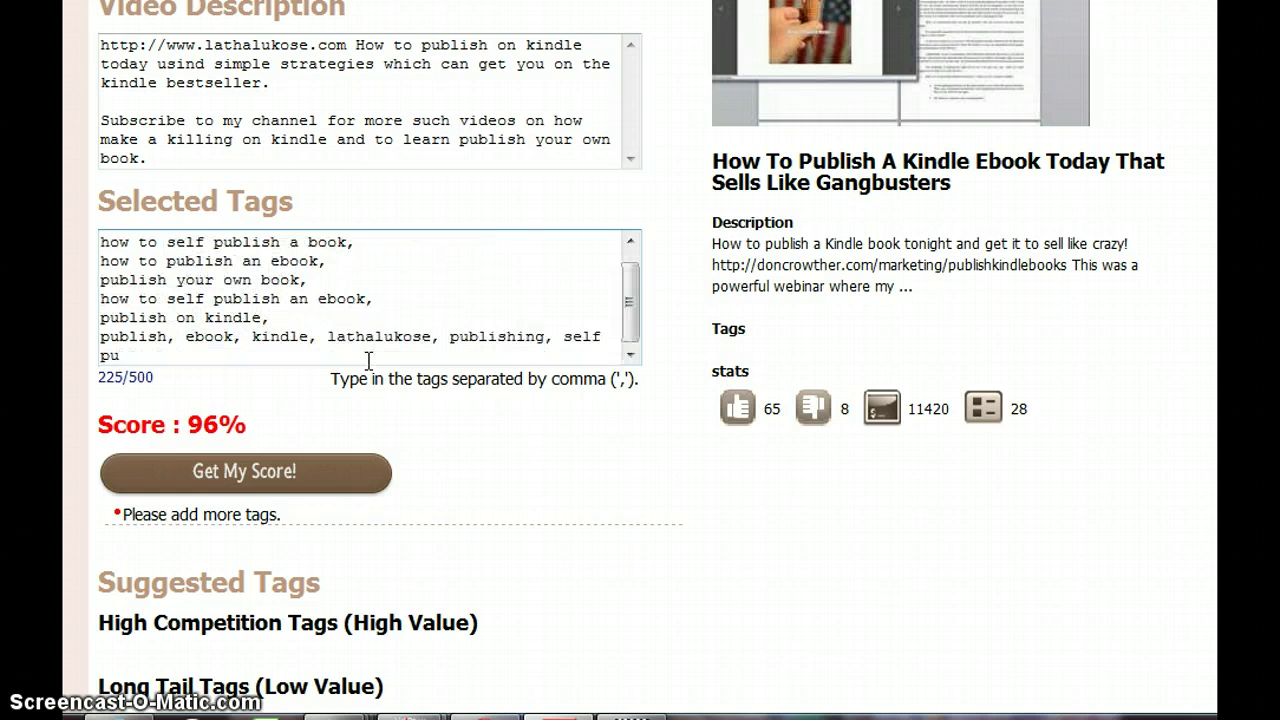
type("blish")
left_click(343, 472)
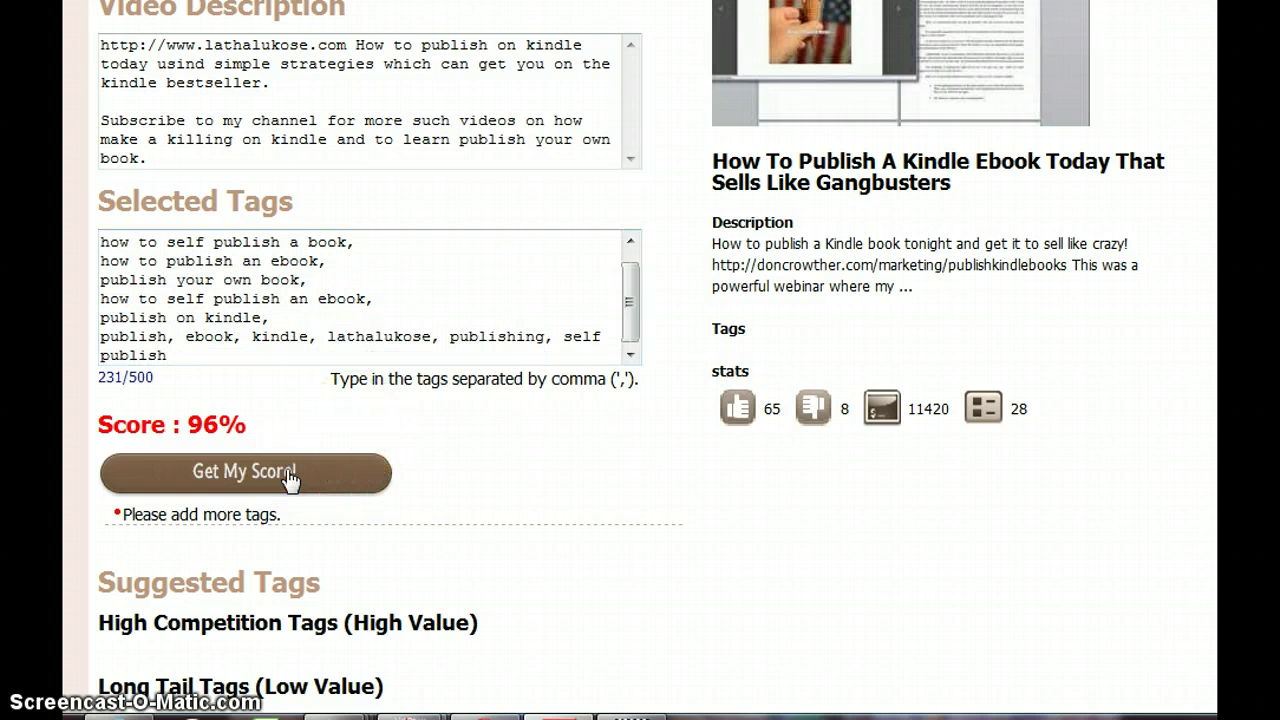
left_click(587, 590)
Copy the video title into Notepad below the keywords under a 'Title' heading.
scroll(587, 598, "up", 5)
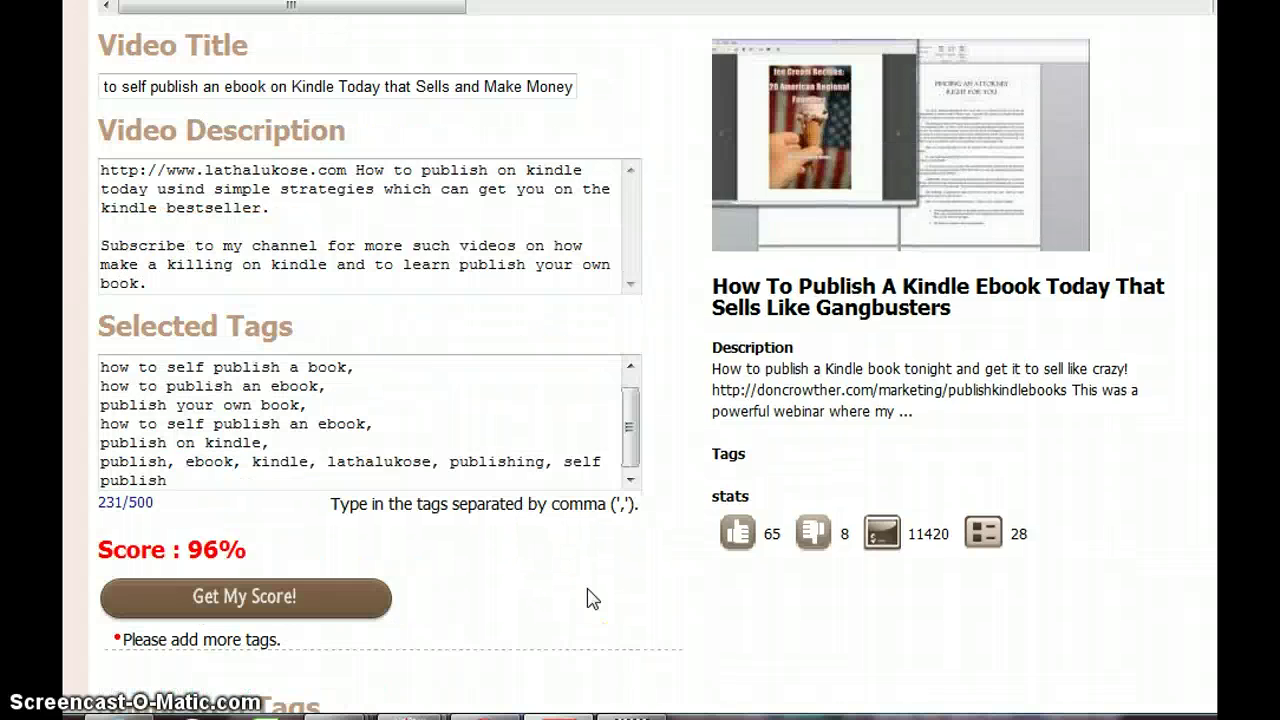
left_click(757, 525)
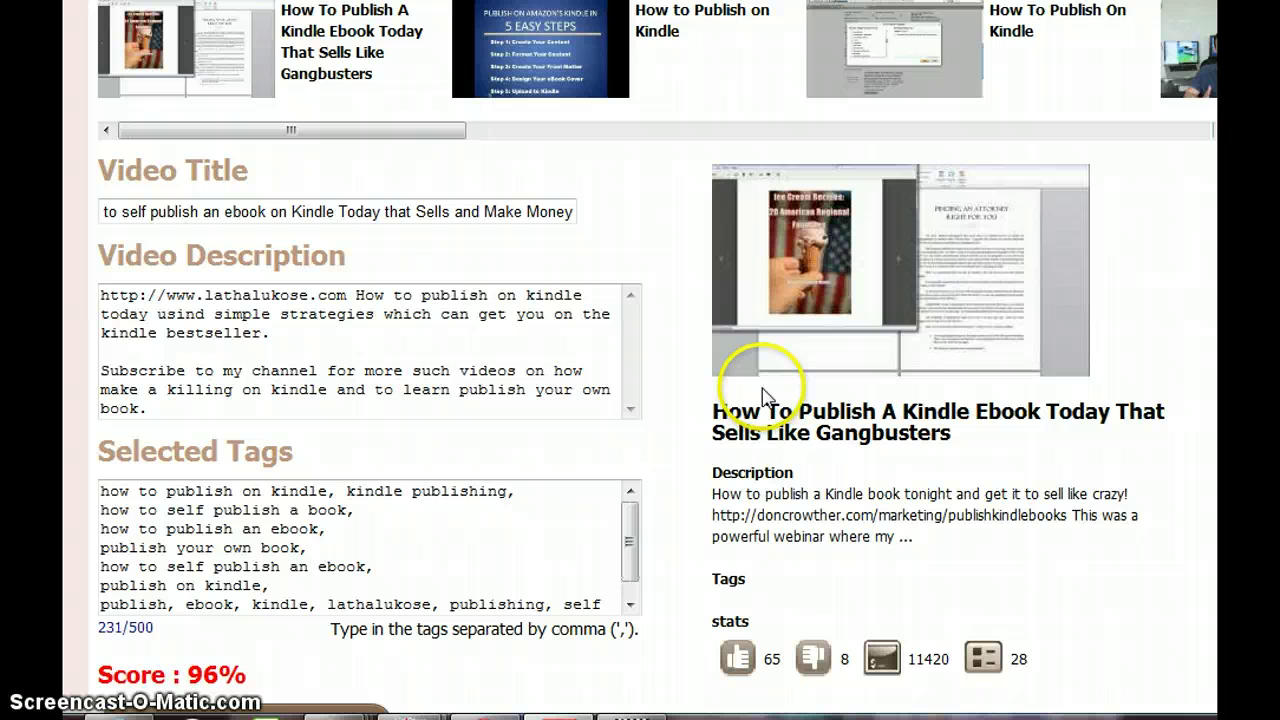
left_click(168, 212)
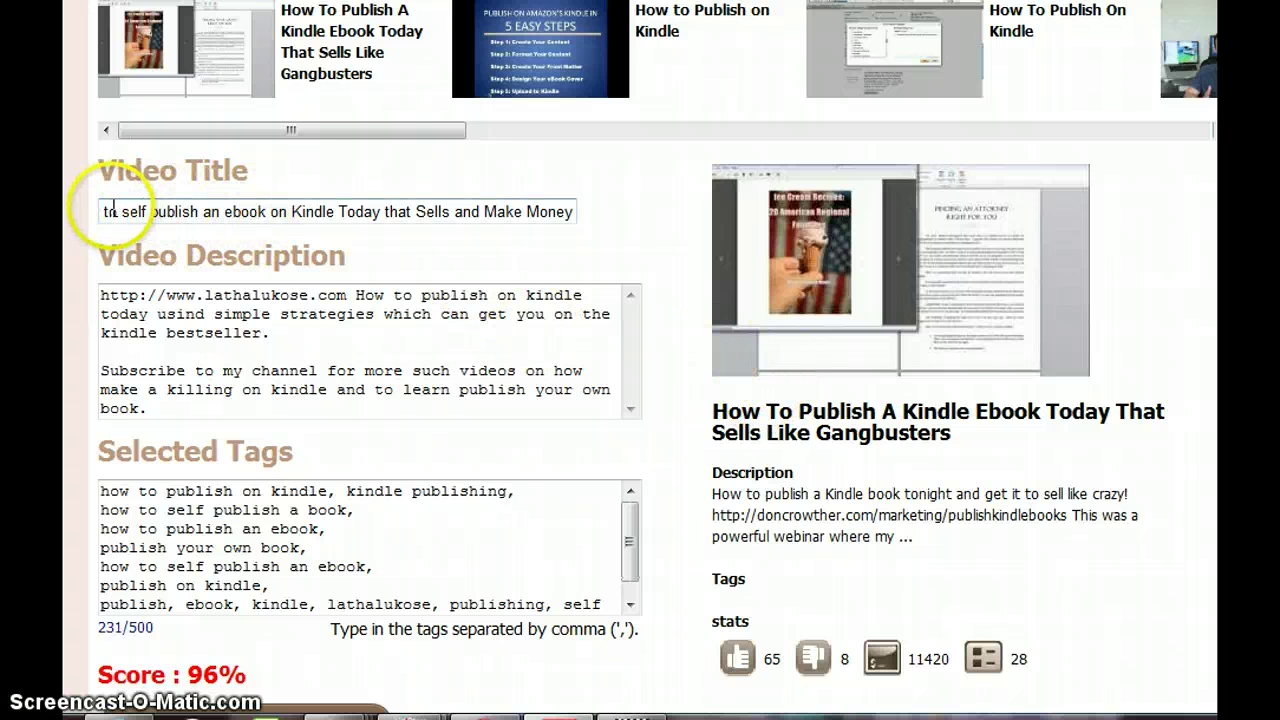
key("Left")
key("Home")
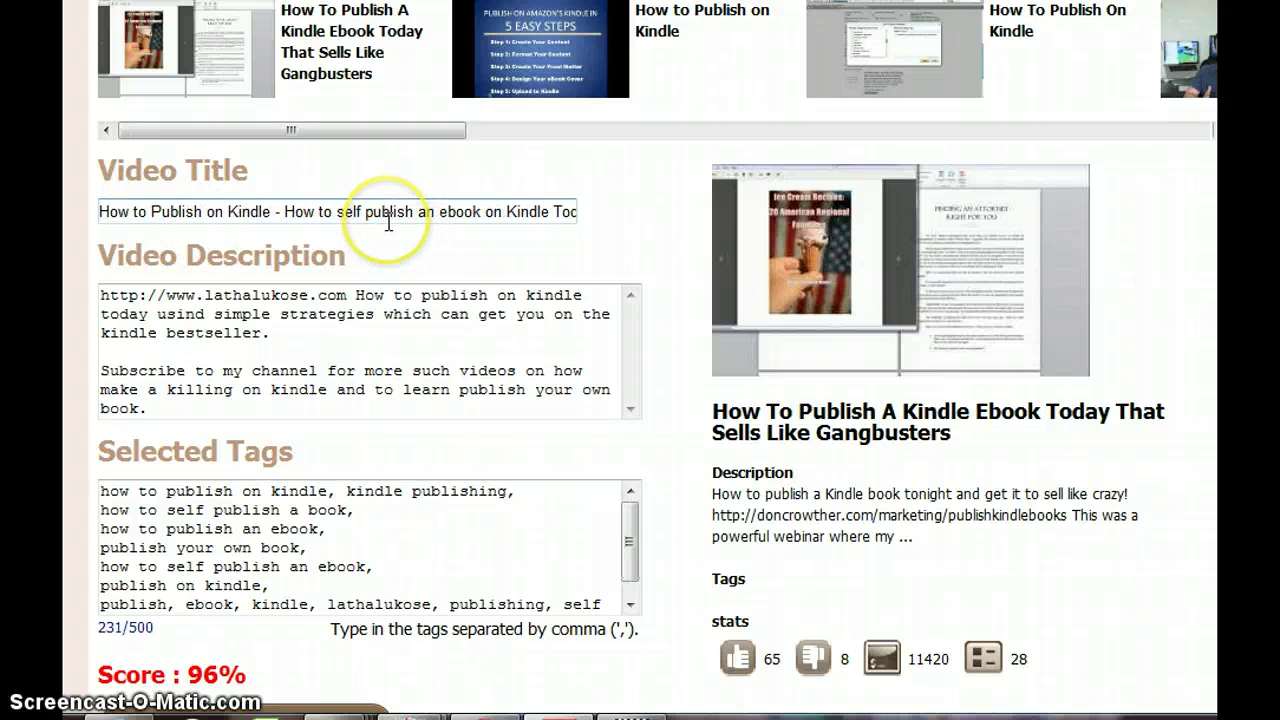
key("ctrl+a")
key("ctrl+c")
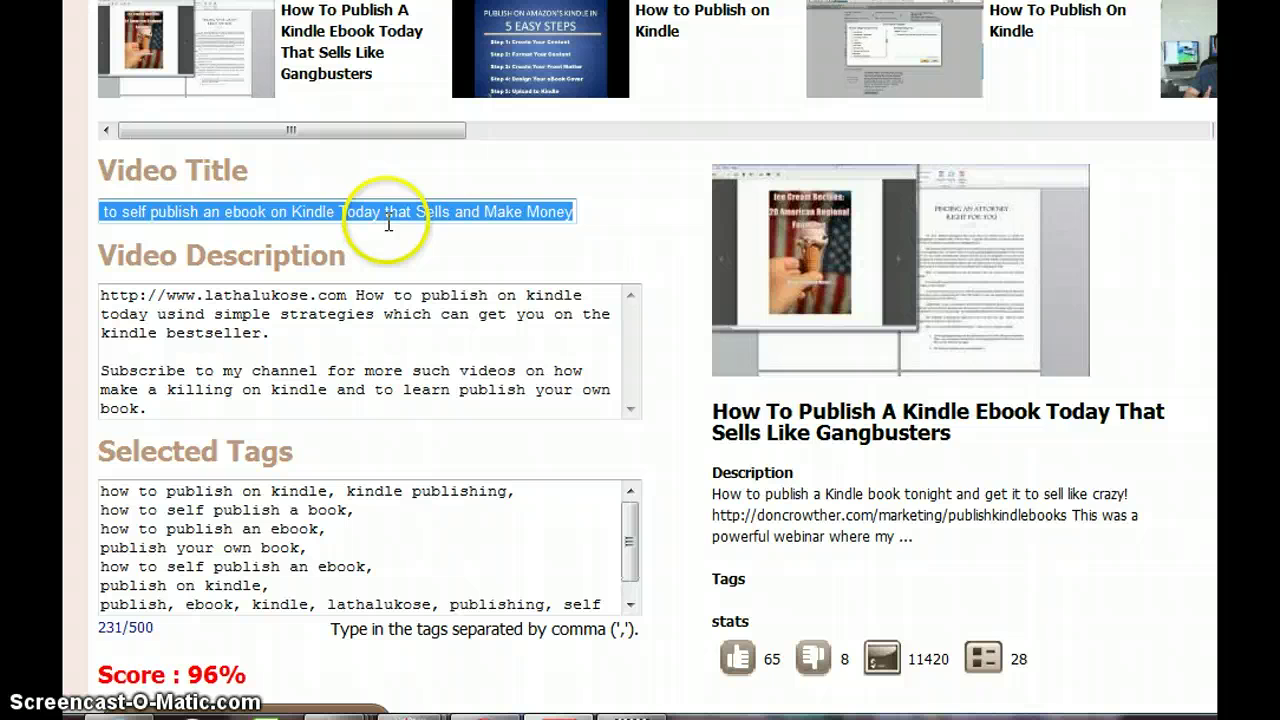
key("alt+Tab")
left_click(1171, 329)
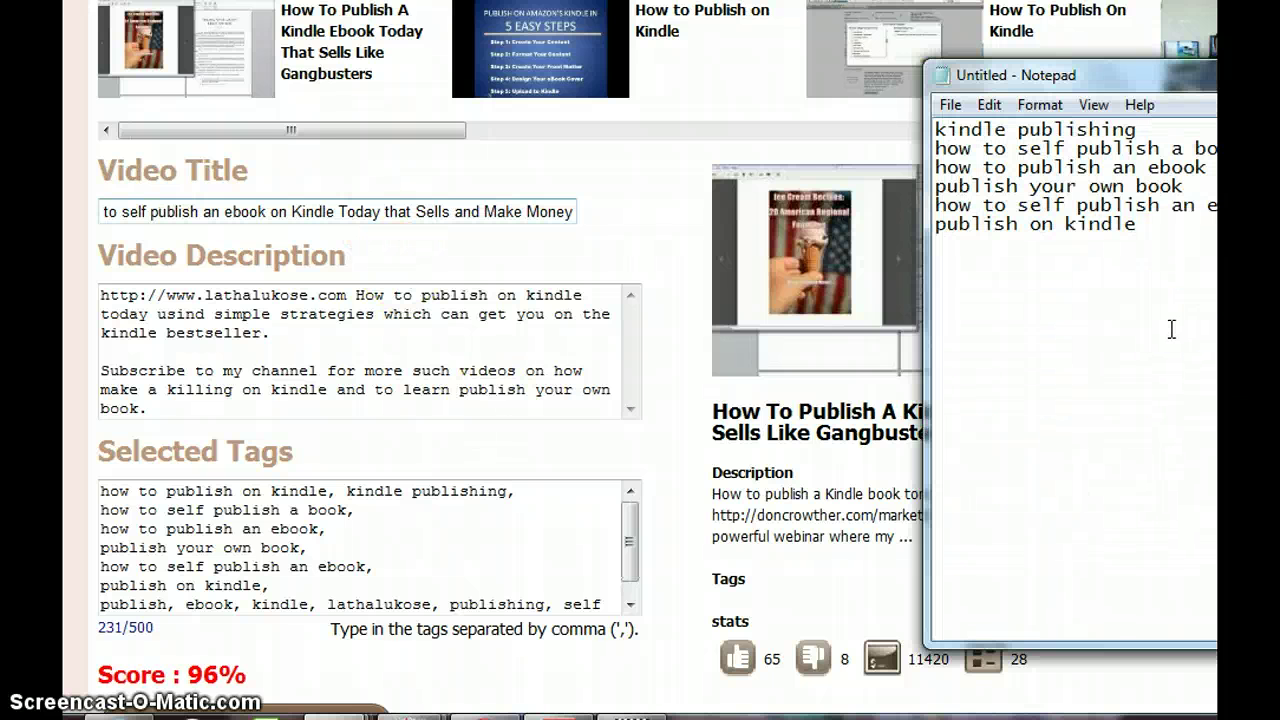
key("Return")
key("Return")
key("Return")
type("Title")
key("Return")
key("Return")
key("ctrl+v")
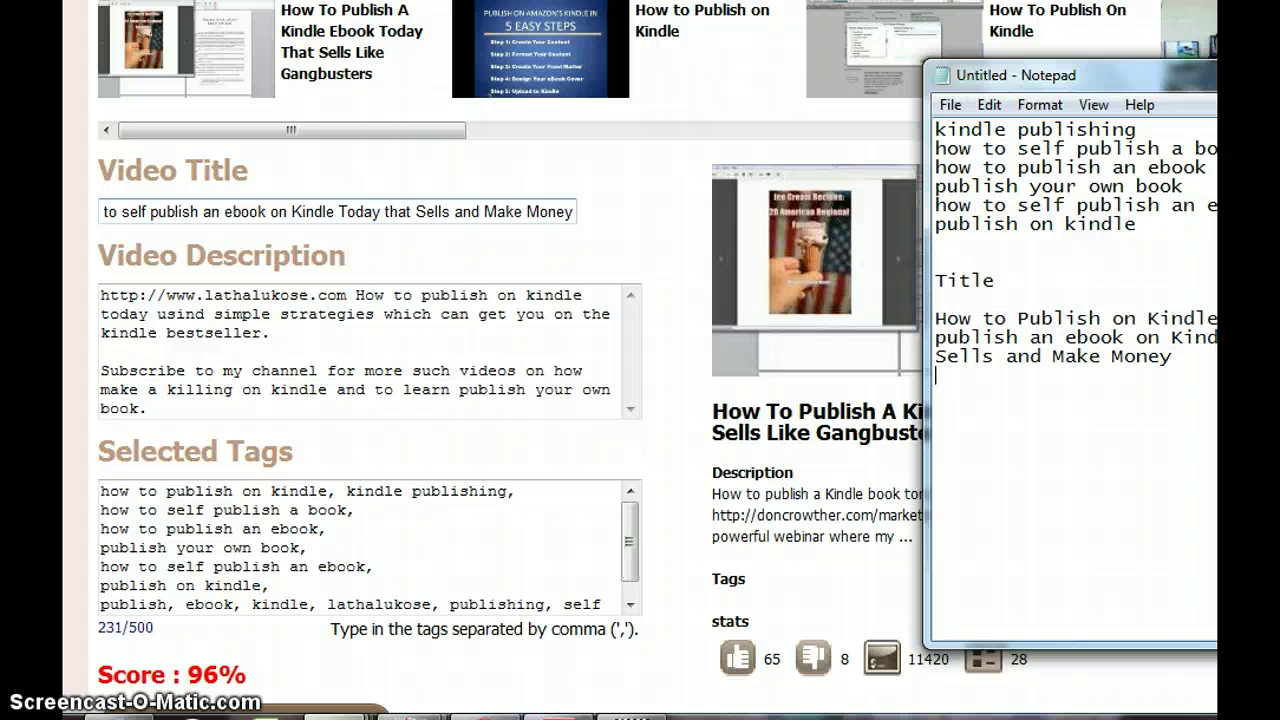
Copy the video description into Notepad under a 'Video Description' heading.
left_click(531, 358)
key("ctrl+a")
key("ctrl+c")
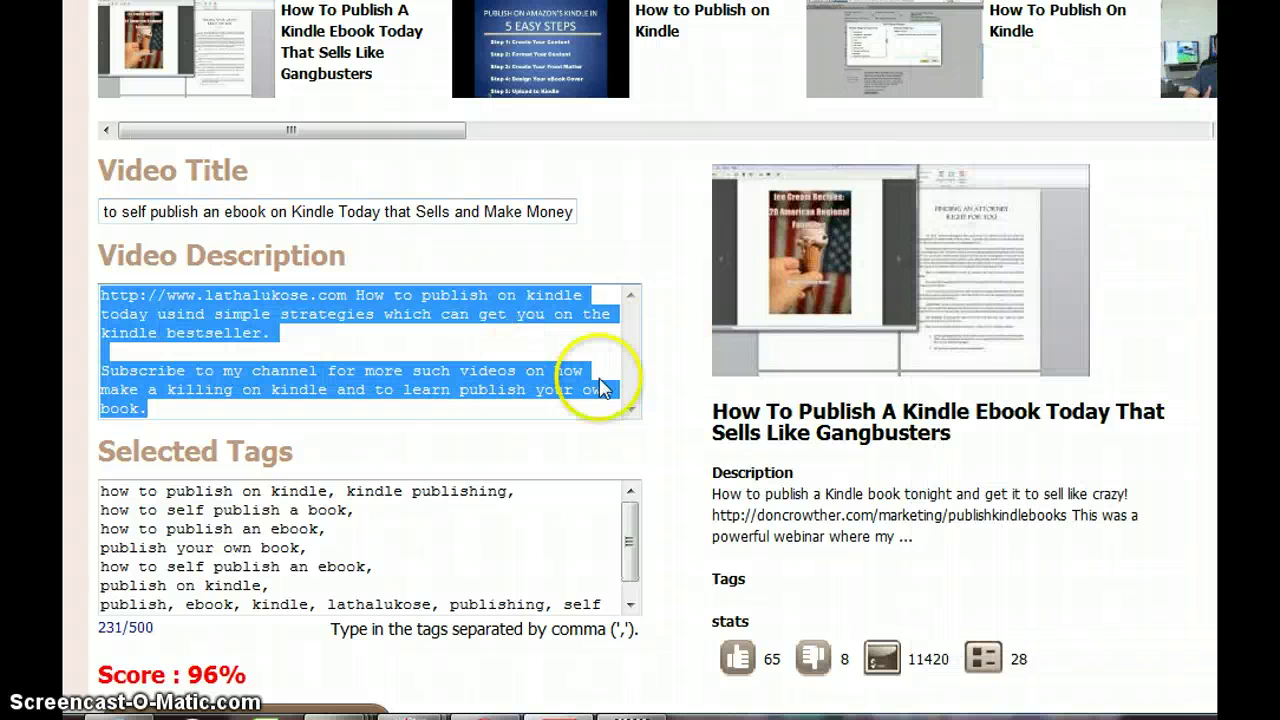
key("alt+Tab")
type("Video ")
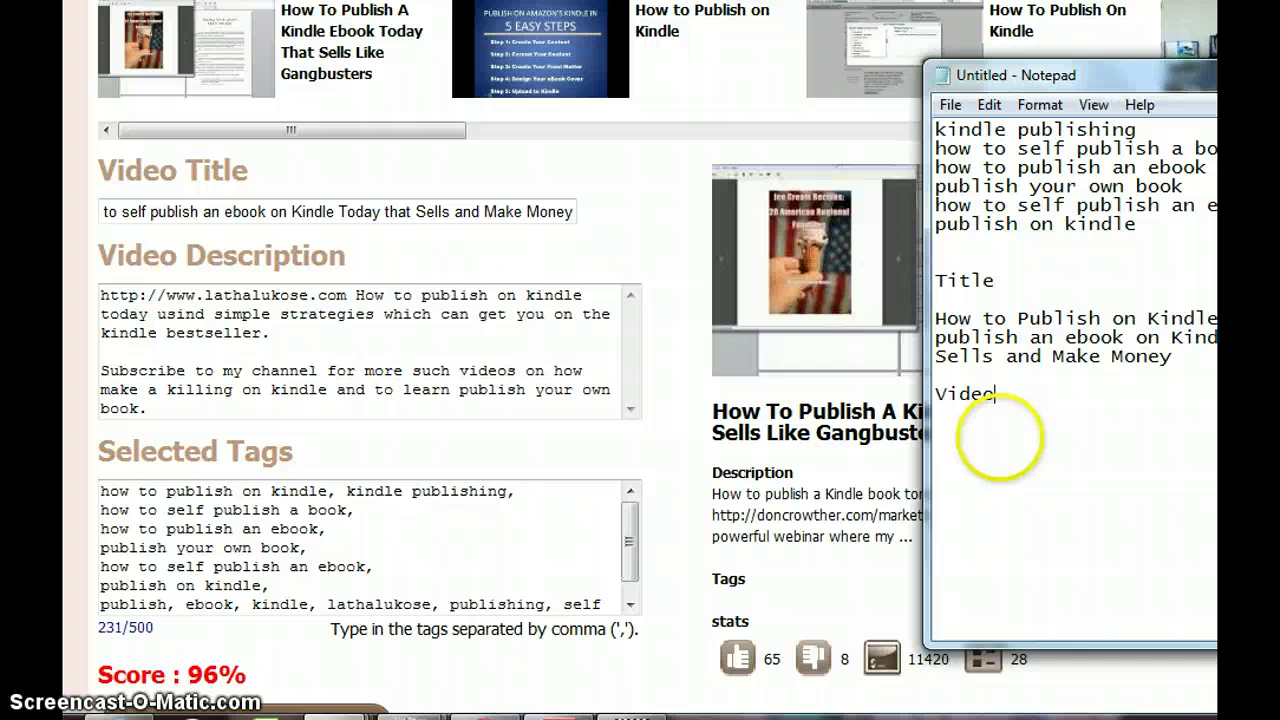
type("Description")
key("Return")
key("Return")
key("ctrl+v")
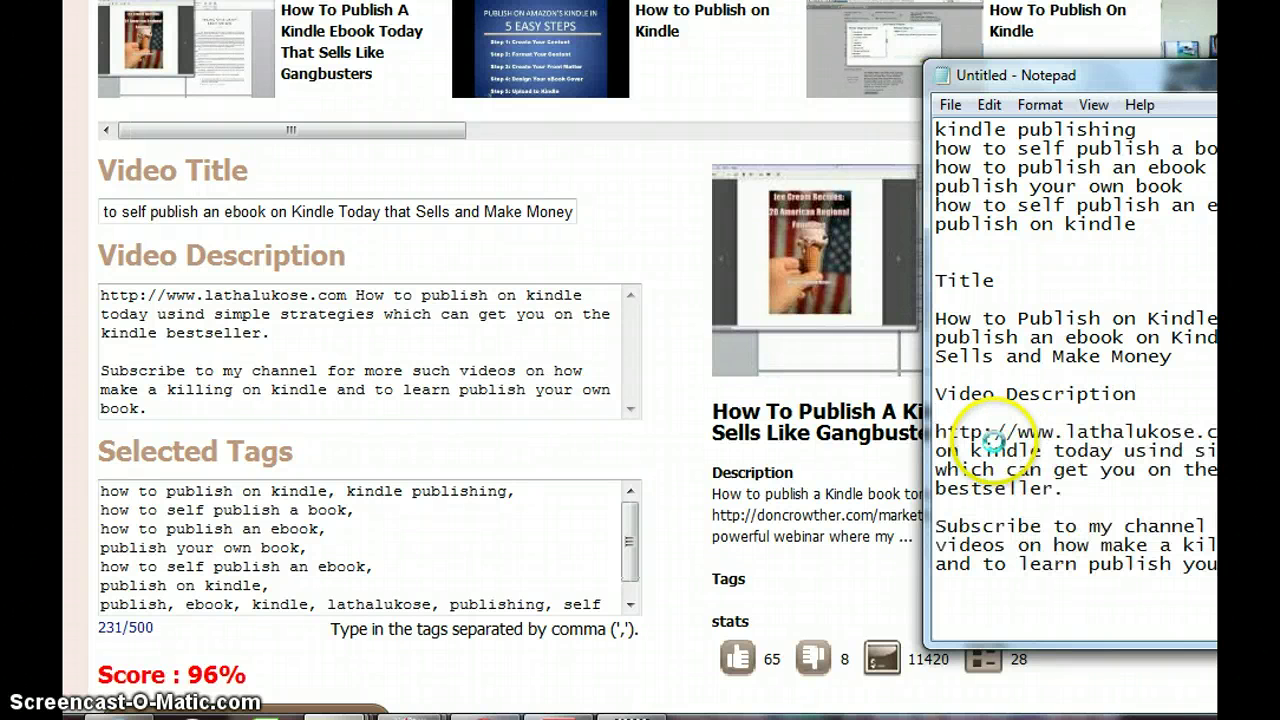
Copy the tag list into Notepad under a 'Tags' heading.
left_click(348, 548)
key("ctrl+a")
key("ctrl+c")
key("alt+Tab")
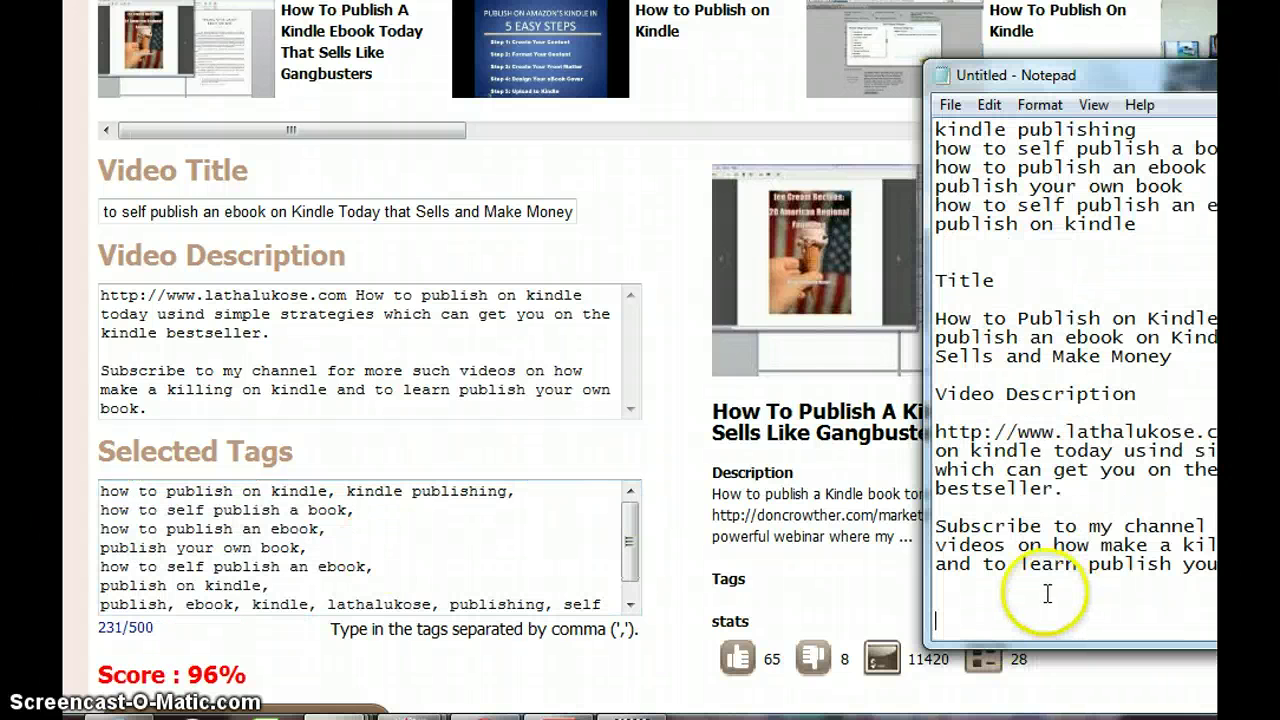
type("Tags")
key("Return")
key("Return")
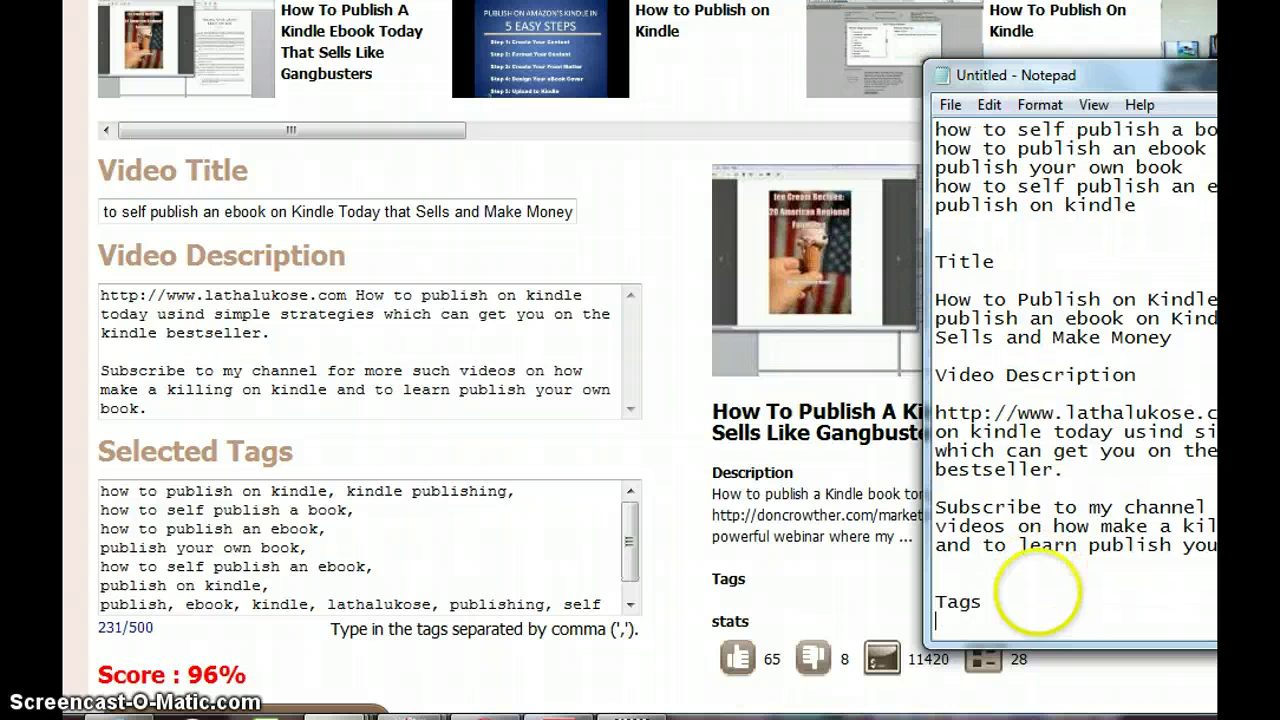
key("ctrl+v")
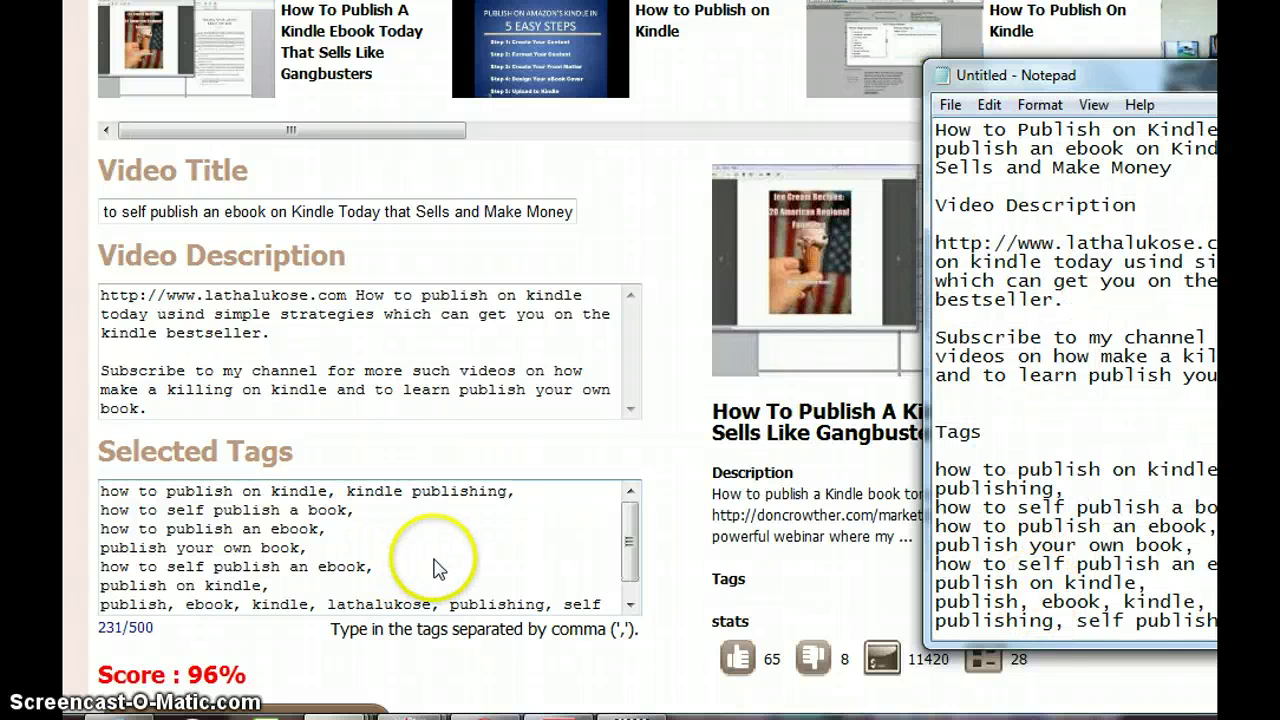
Return to the TubeRank Jeet form showing the finished title, description and tags at 96%.
left_click(670, 557)
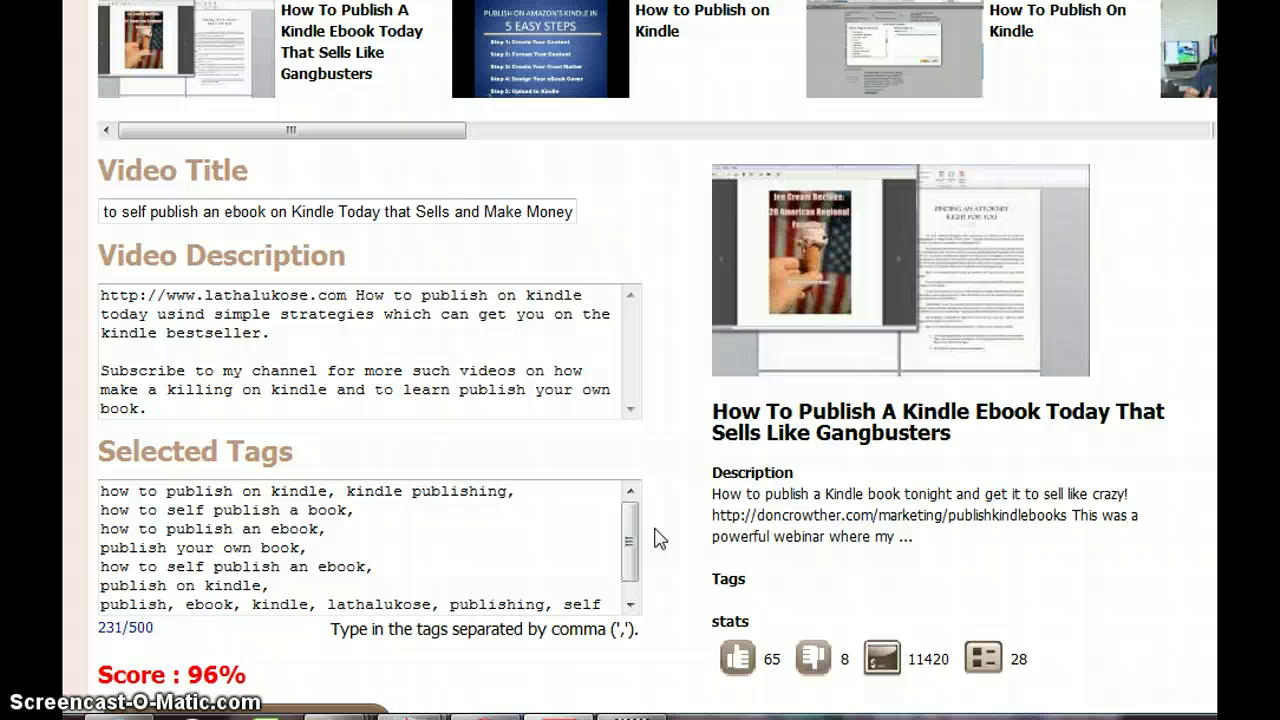
left_click(737, 423)
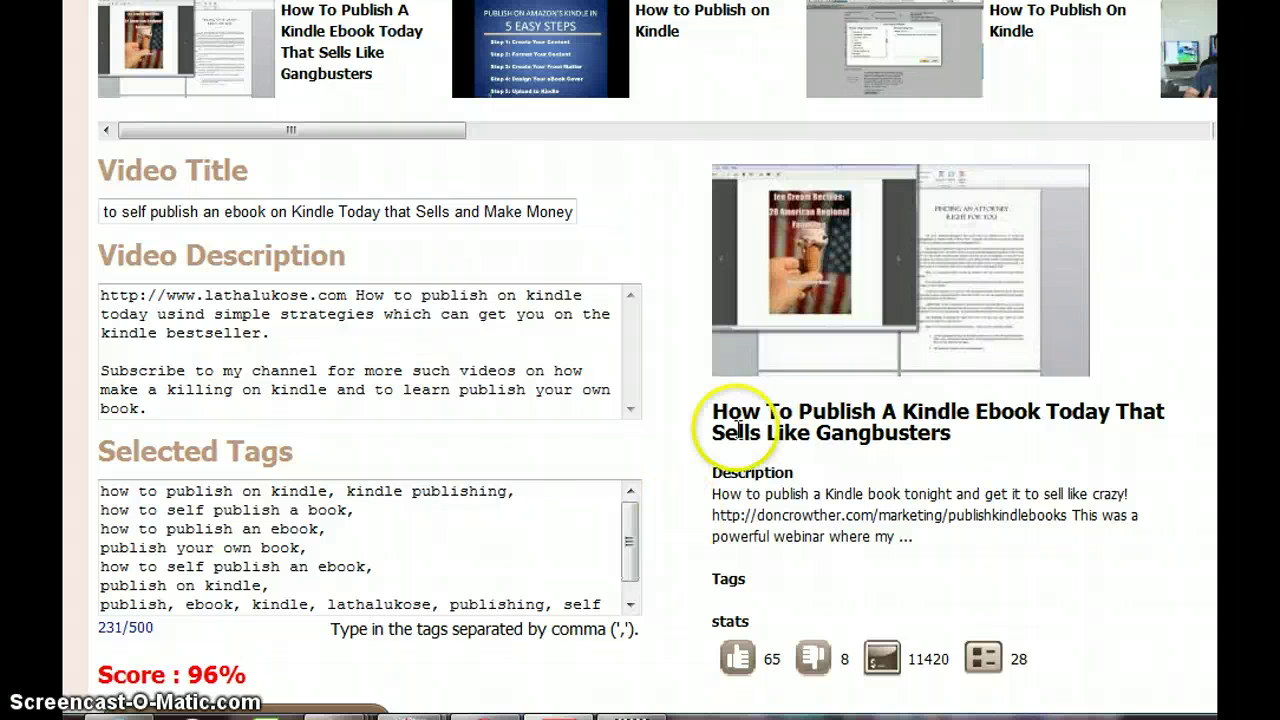